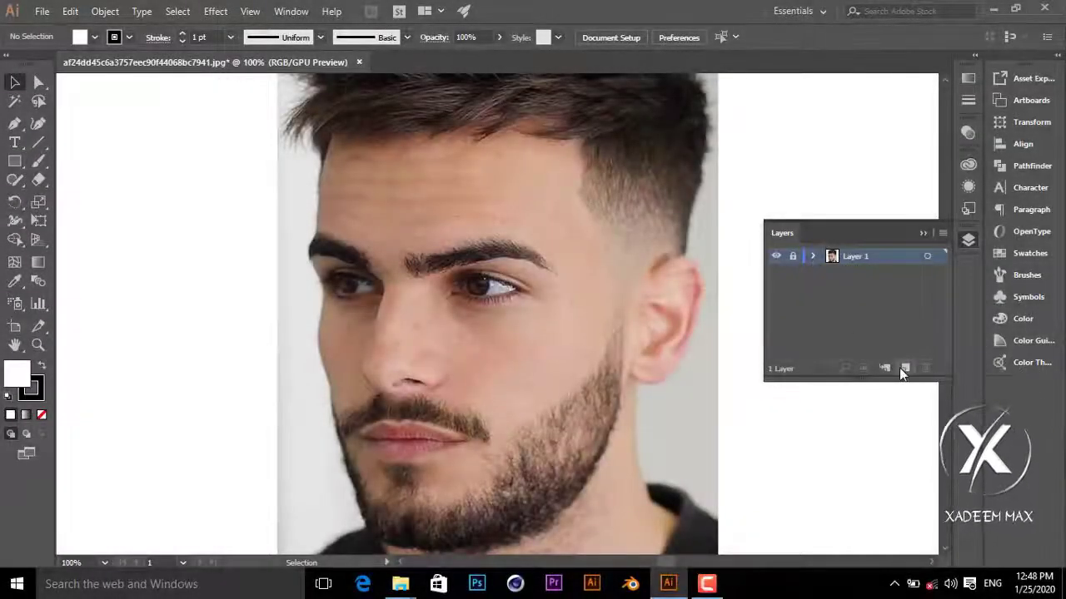
Step: Add a new Layer 2 above the locked portrait photo and zoom in to 150%
click(903, 368)
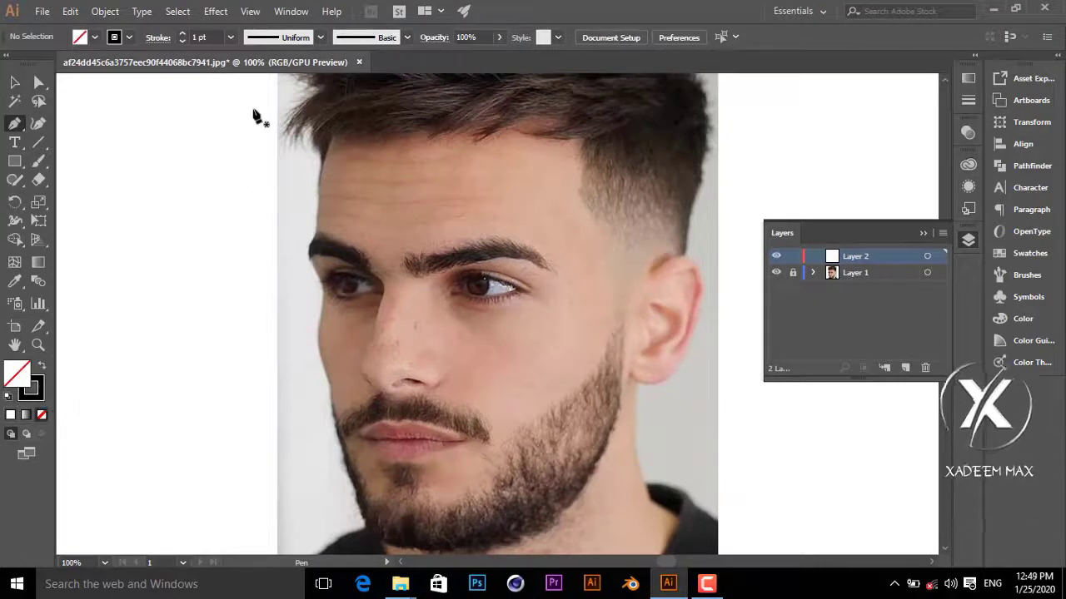
scroll(528, 435, up, 2)
scroll(528, 435, up, 1)
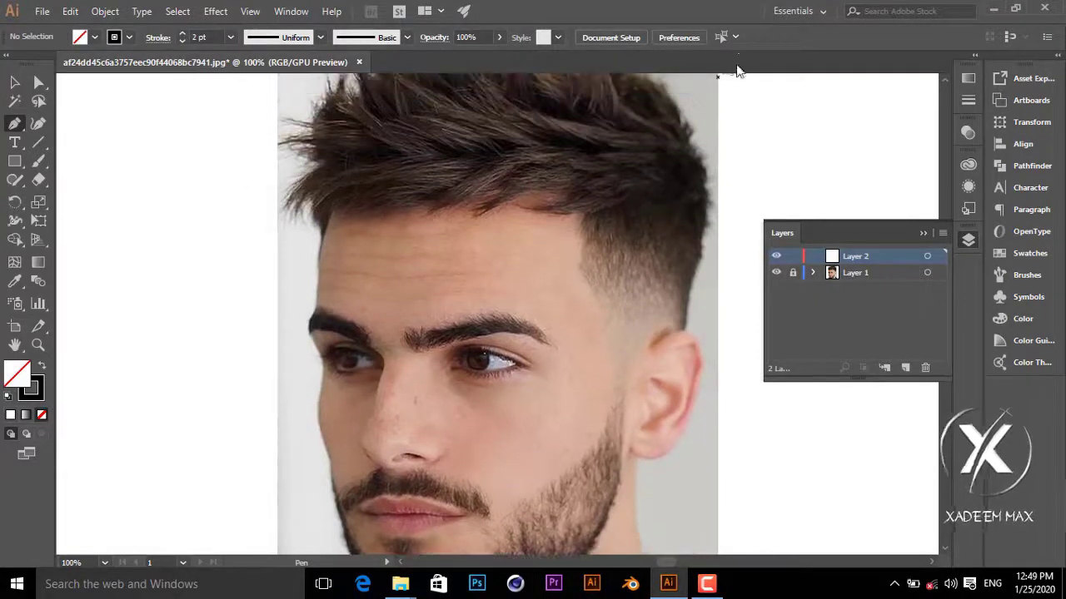
scroll(345, 253, up, 1)
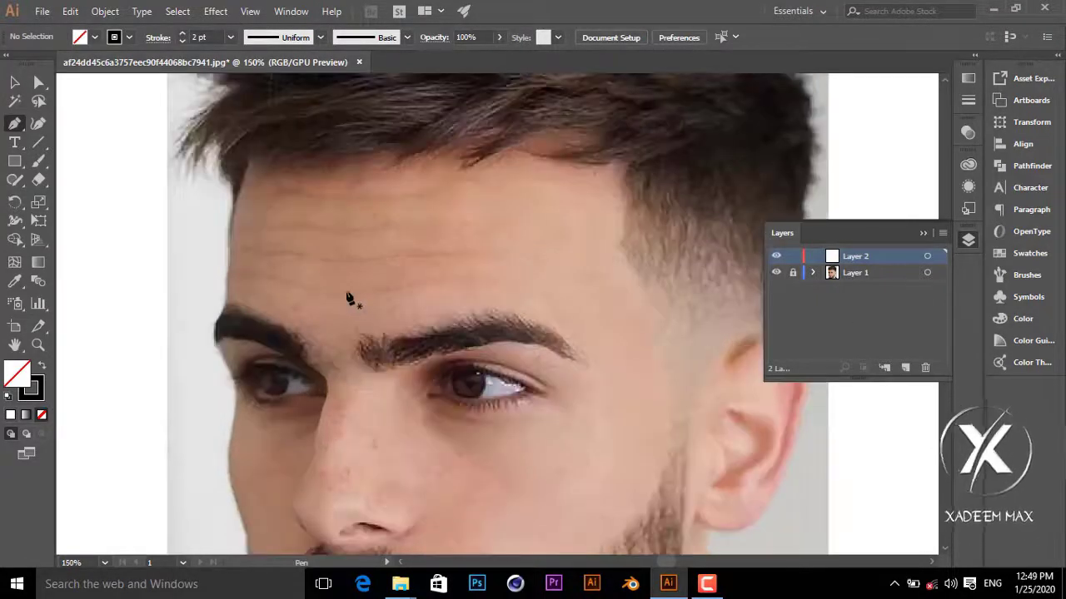
scroll(353, 292, up, 1)
Step: Trace the hair outline from its left edge up over the spiky crown
click(378, 331)
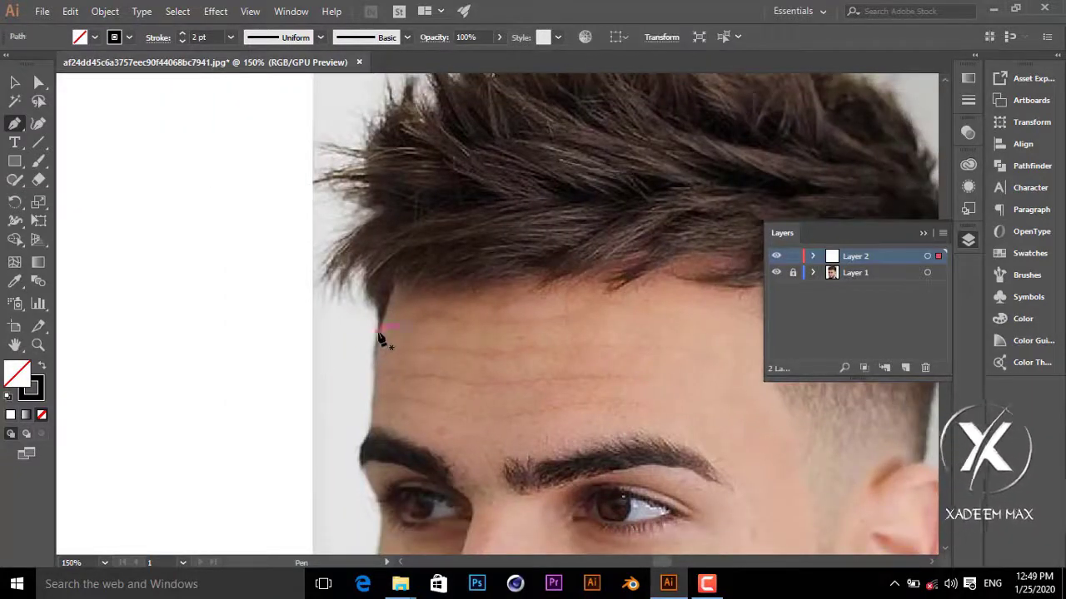
mouse_move(367, 302)
mouse_down()
mouse_move(379, 287)
mouse_move(345, 240)
mouse_up()
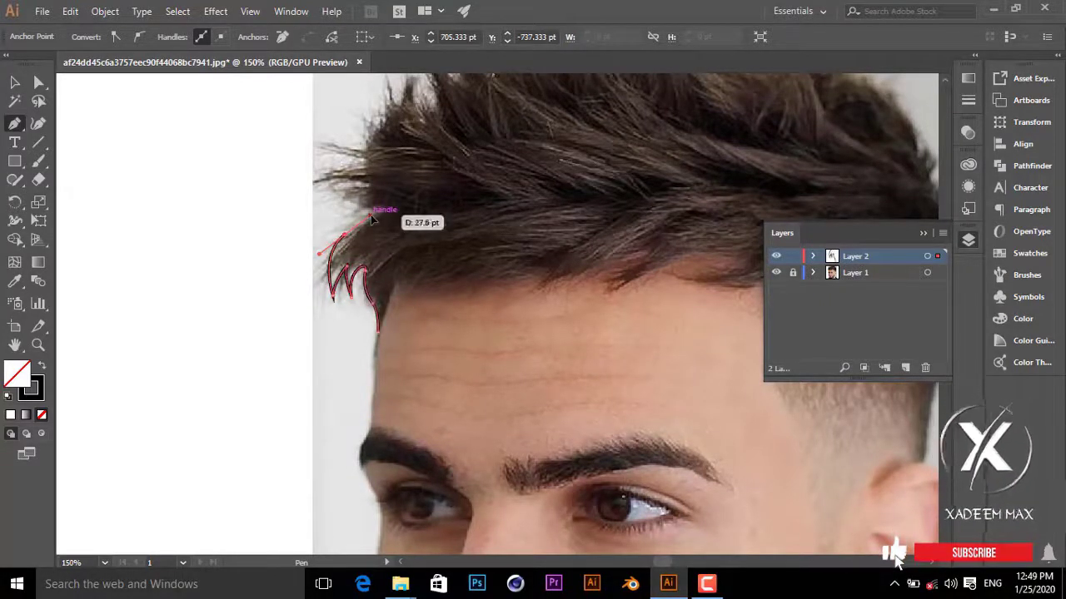
mouse_move(339, 219)
mouse_down()
mouse_move(351, 198)
mouse_move(316, 193)
mouse_up()
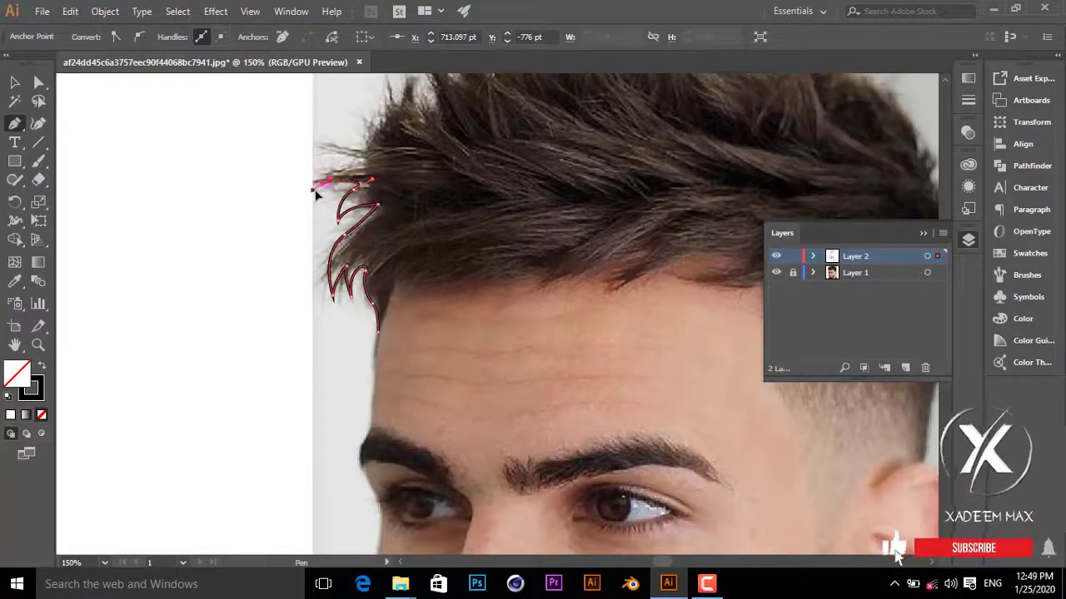
mouse_move(366, 166)
mouse_down()
mouse_move(323, 189)
mouse_move(379, 169)
mouse_move(332, 155)
mouse_move(373, 147)
mouse_move(391, 116)
mouse_move(419, 109)
mouse_up()
scroll(416, 125, up, 2)
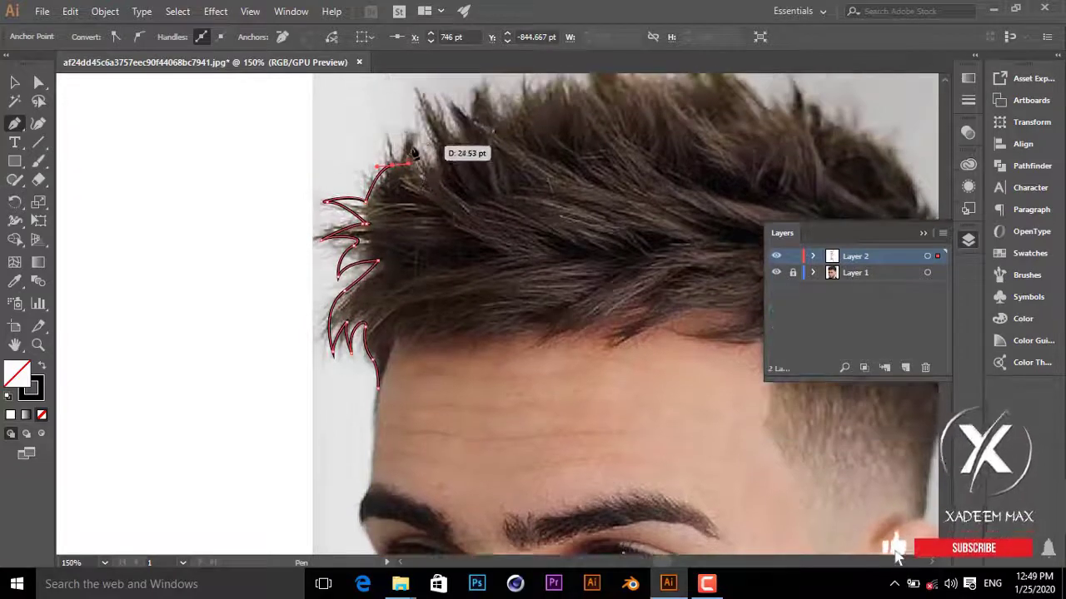
mouse_move(416, 146)
mouse_down()
mouse_move(434, 163)
mouse_move(402, 93)
mouse_up()
scroll(402, 94, up, 1)
click(393, 96)
click(441, 133)
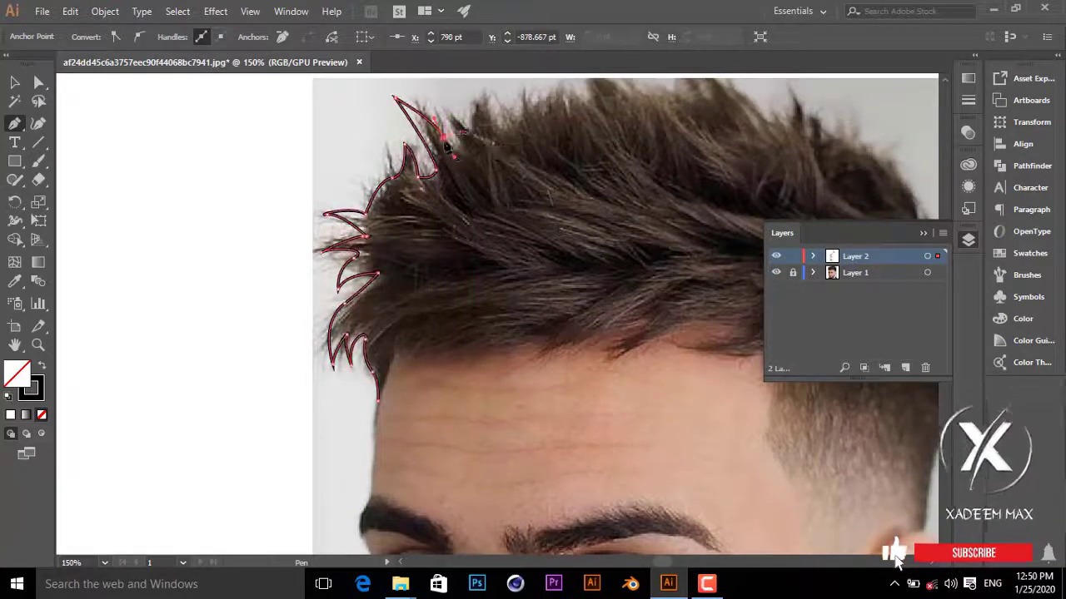
click(423, 98)
drag(474, 131, 469, 101)
Step: Continue the hair outline across the top and down the right side above the ear
scroll(468, 102, up, 5)
mouse_move(521, 257)
mouse_down()
mouse_move(522, 212)
mouse_move(560, 200)
mouse_move(597, 236)
mouse_up()
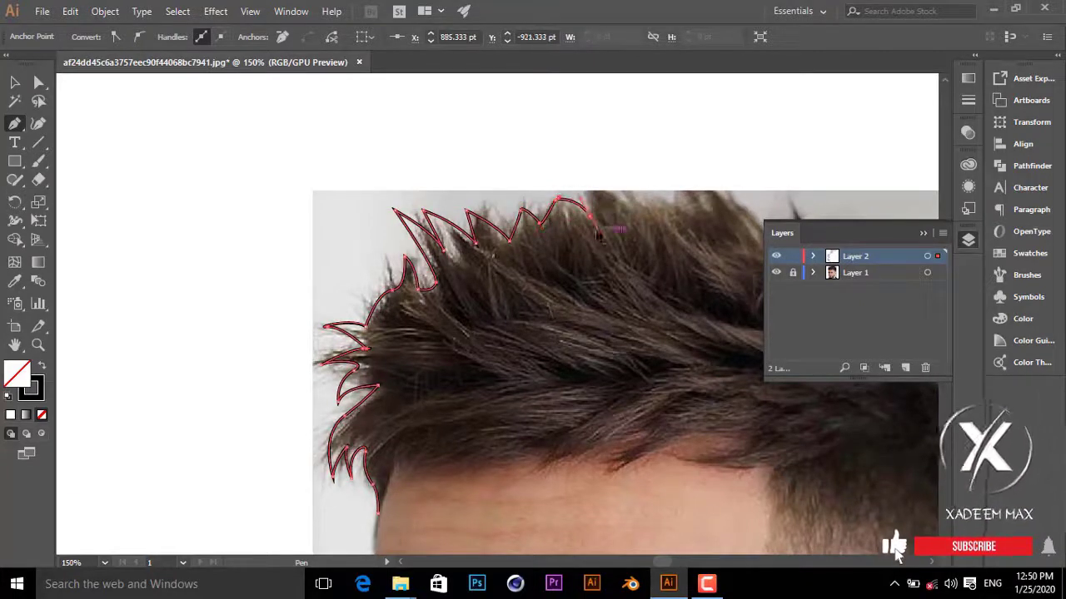
drag(529, 160, 618, 200)
ctrl+click(546, 190)
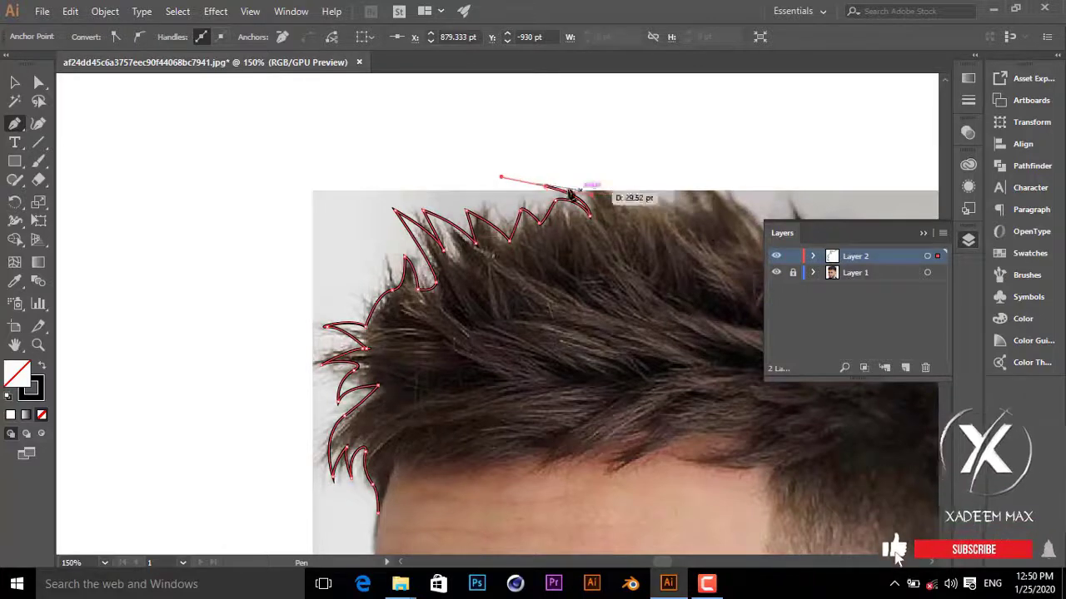
mouse_move(632, 204)
mouse_down()
mouse_move(663, 215)
mouse_move(490, 216)
mouse_move(581, 221)
mouse_up()
drag(629, 258, 662, 268)
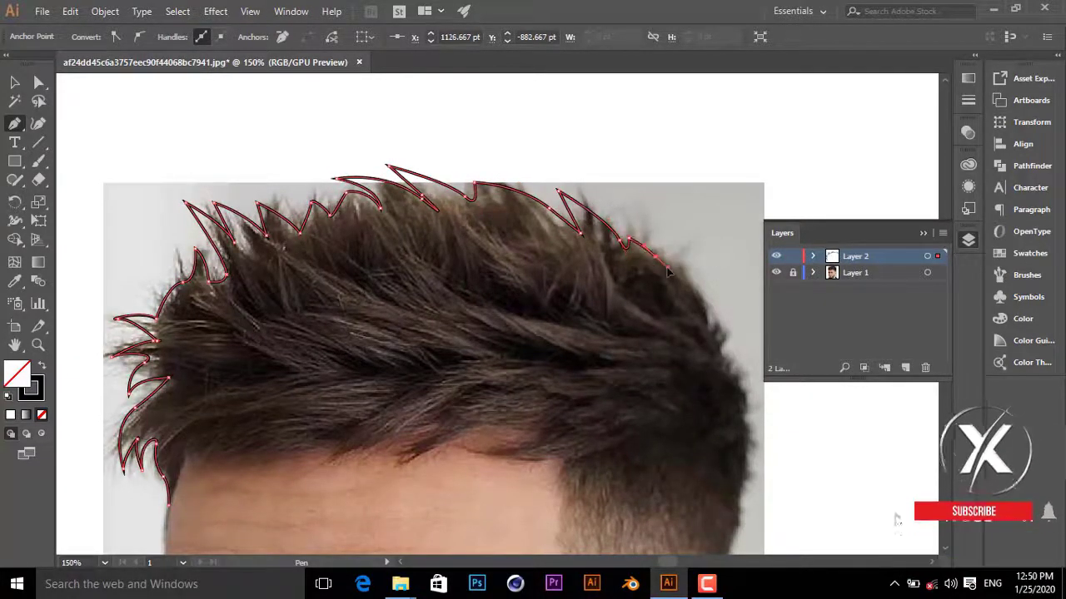
mouse_move(700, 306)
mouse_down()
mouse_move(712, 331)
mouse_move(599, 215)
mouse_up()
drag(608, 235, 617, 230)
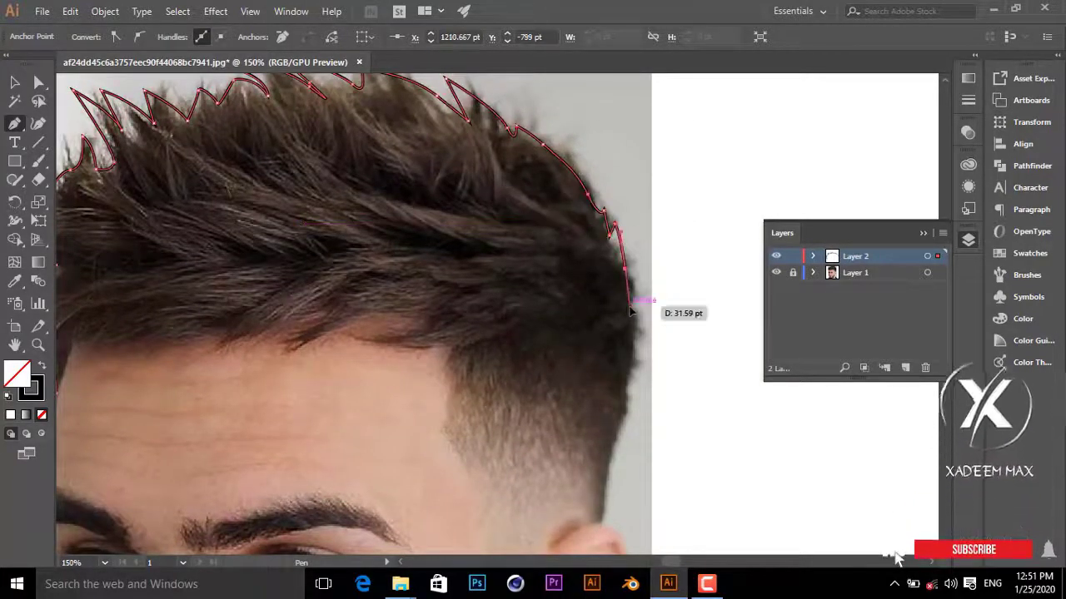
drag(612, 301, 560, 222)
mouse_move(555, 322)
mouse_down()
mouse_move(531, 438)
mouse_move(500, 333)
mouse_move(491, 358)
mouse_up()
mouse_move(459, 297)
mouse_down()
mouse_move(439, 308)
mouse_move(401, 297)
mouse_up()
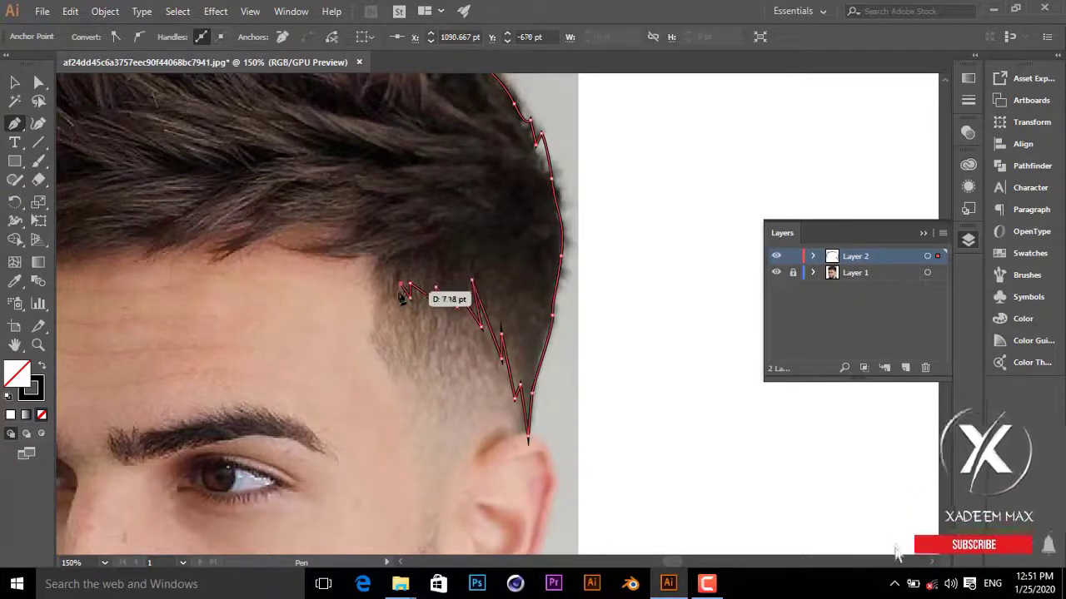
Step: Trace the jagged fringe spikes leftward along the forehead, closing the hair path at its start
click(378, 265)
drag(304, 257, 285, 247)
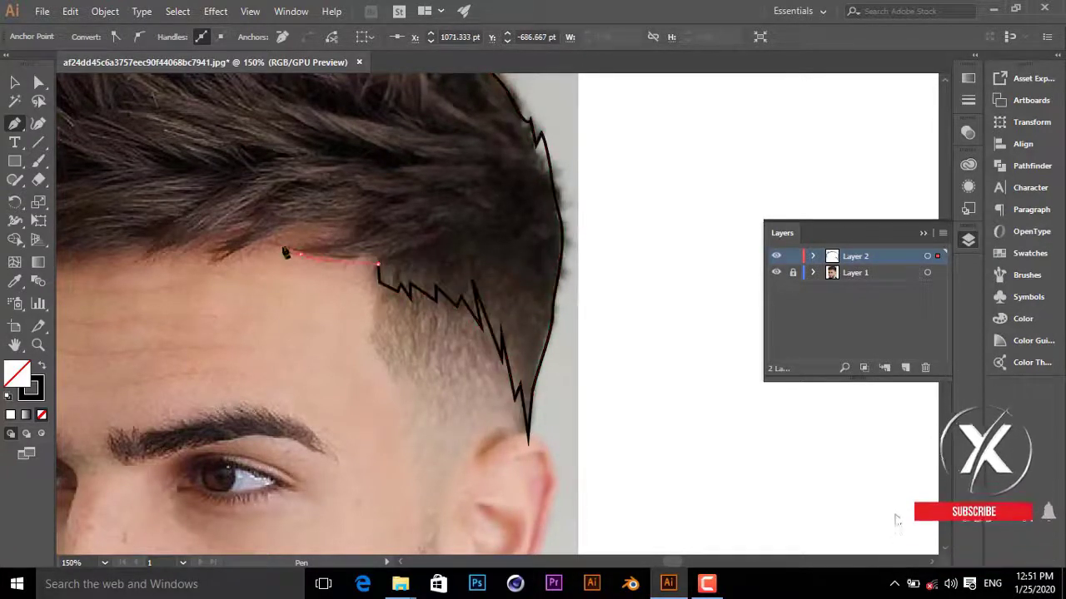
drag(343, 231, 353, 240)
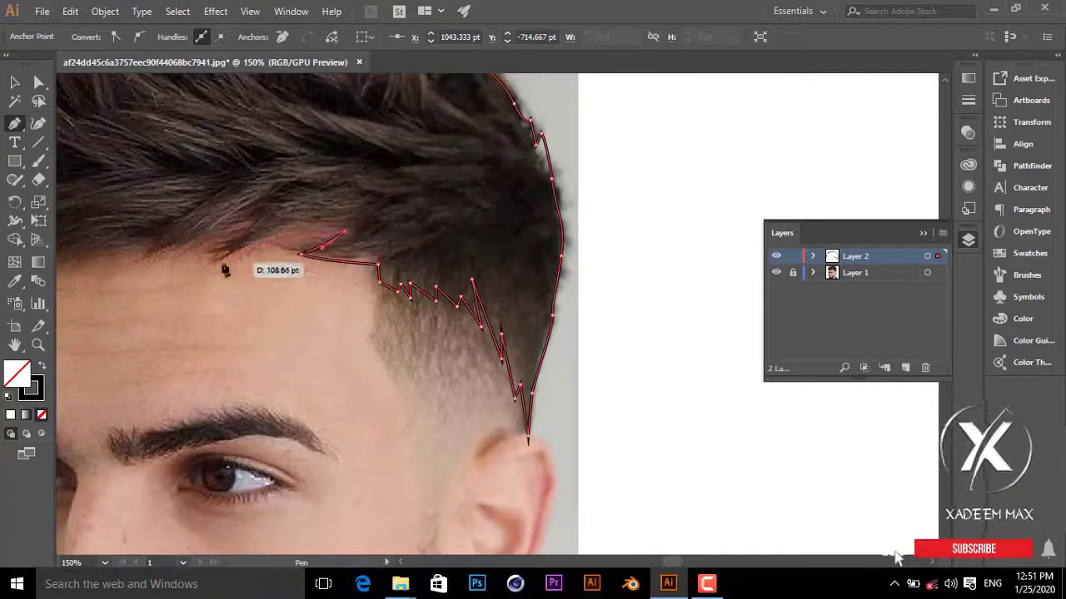
mouse_move(223, 263)
mouse_down()
mouse_move(212, 265)
mouse_move(274, 212)
mouse_move(524, 184)
mouse_up()
click(524, 192)
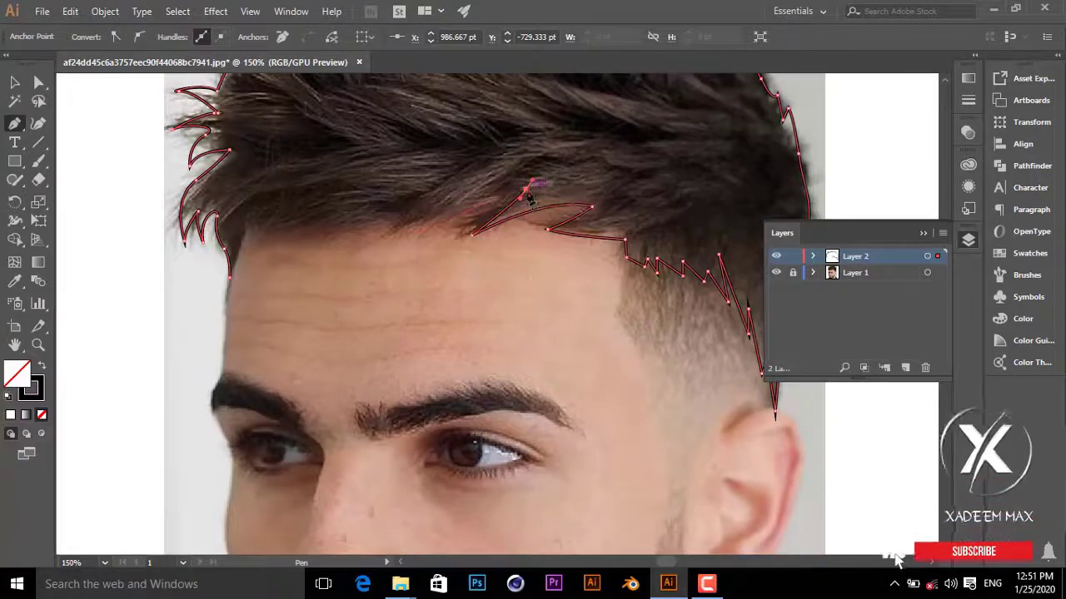
drag(417, 231, 483, 200)
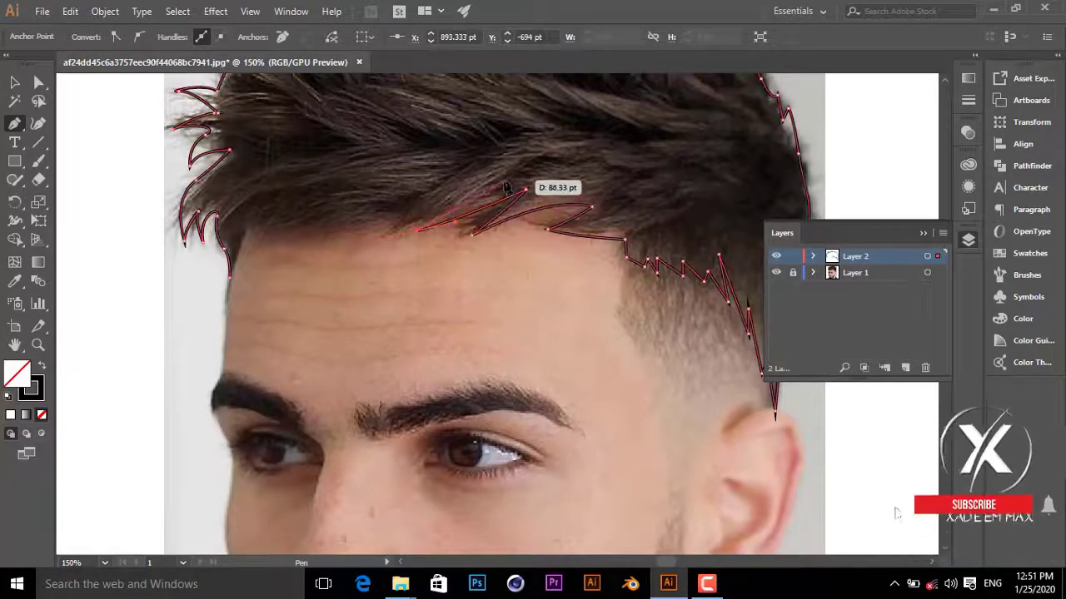
mouse_move(389, 215)
mouse_down()
mouse_move(442, 200)
mouse_move(342, 238)
mouse_move(353, 206)
mouse_move(275, 229)
mouse_up()
mouse_move(359, 204)
mouse_down()
mouse_move(326, 227)
mouse_move(249, 229)
mouse_up()
drag(237, 264, 233, 283)
scroll(531, 218, up, 5)
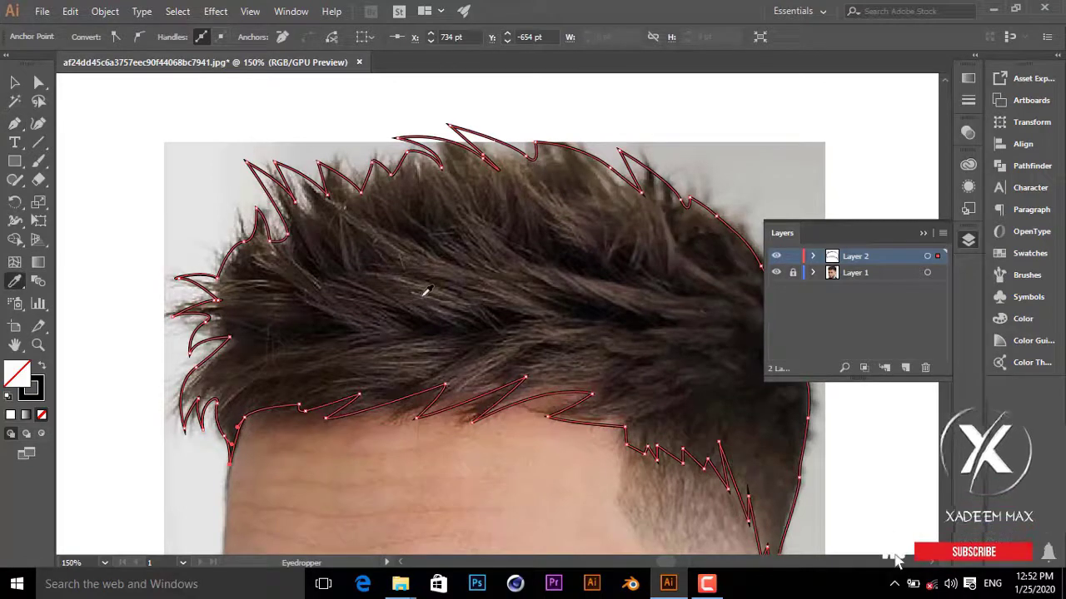
Step: Fill the hair shape with the photo's dark brown using the Eyedropper, then hide the photo and deselect
click(410, 333)
scroll(546, 330, down, 2)
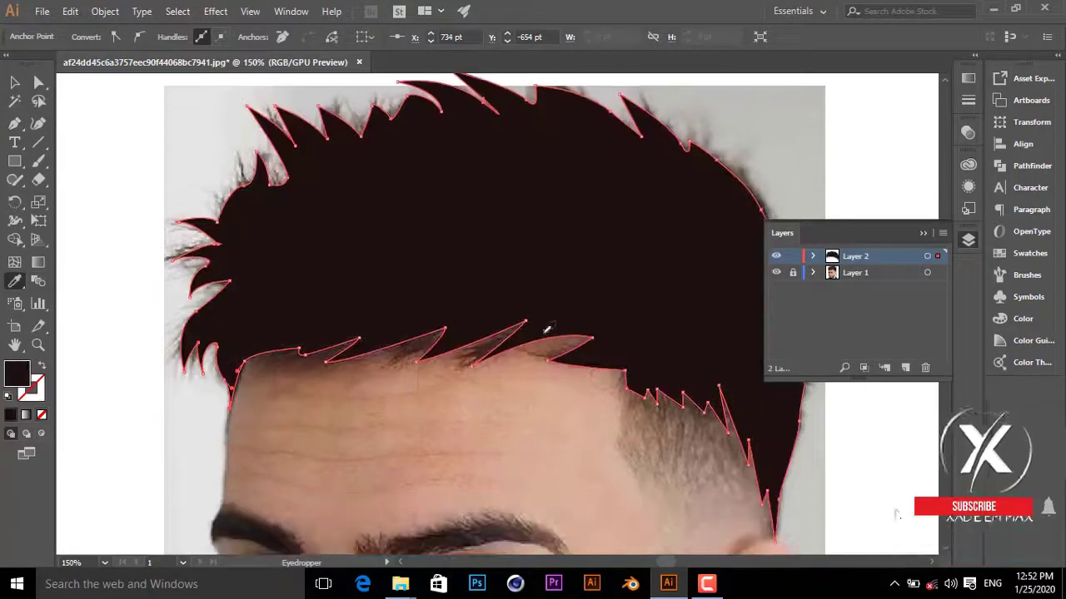
click(776, 273)
key(v)
click(158, 176)
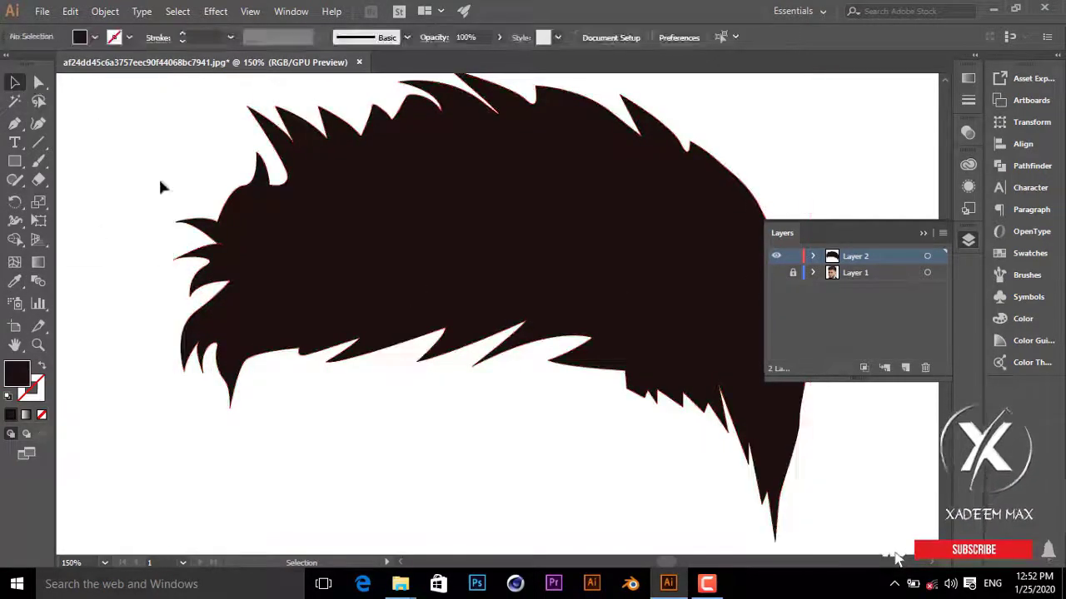
Step: Compare the brown hair silhouette against the photo by toggling layer visibility and zooming
key(ctrl+1)
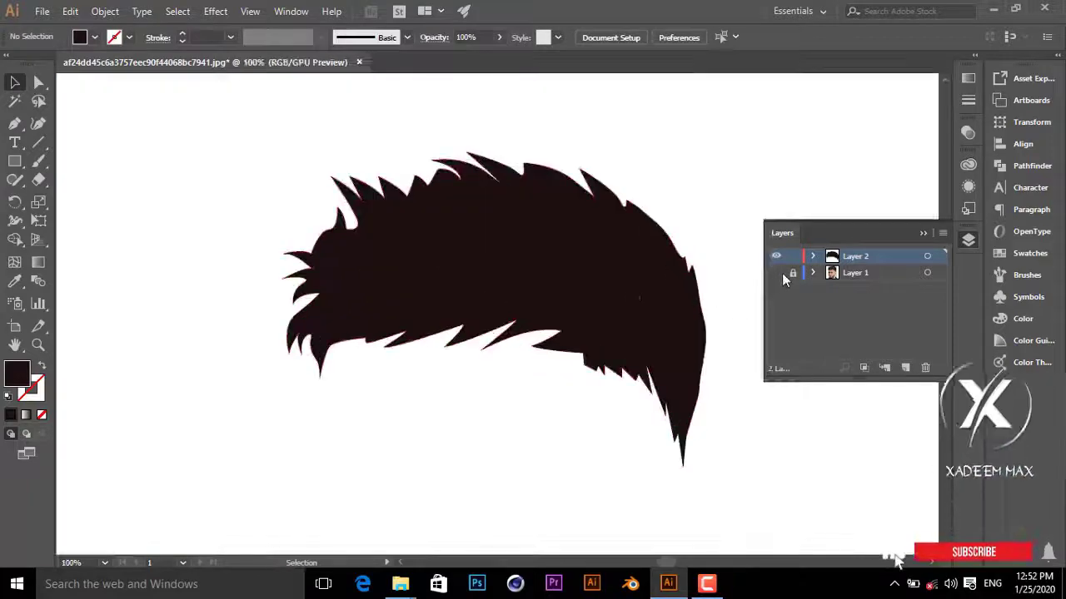
click(776, 273)
click(776, 256)
scroll(536, 397, down, 3)
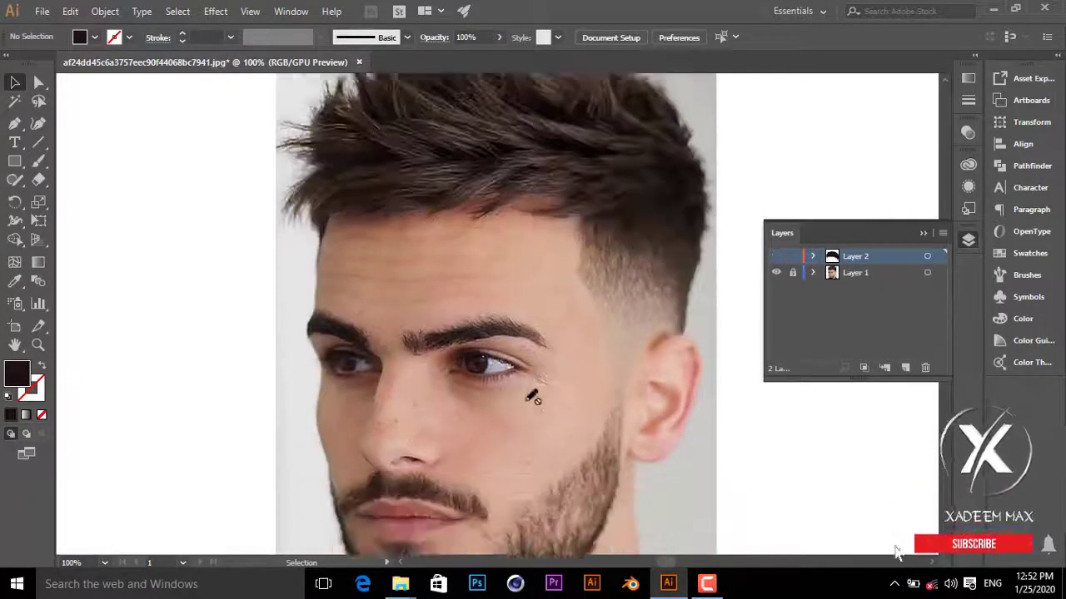
scroll(533, 397, down, 5)
scroll(534, 397, up, 2)
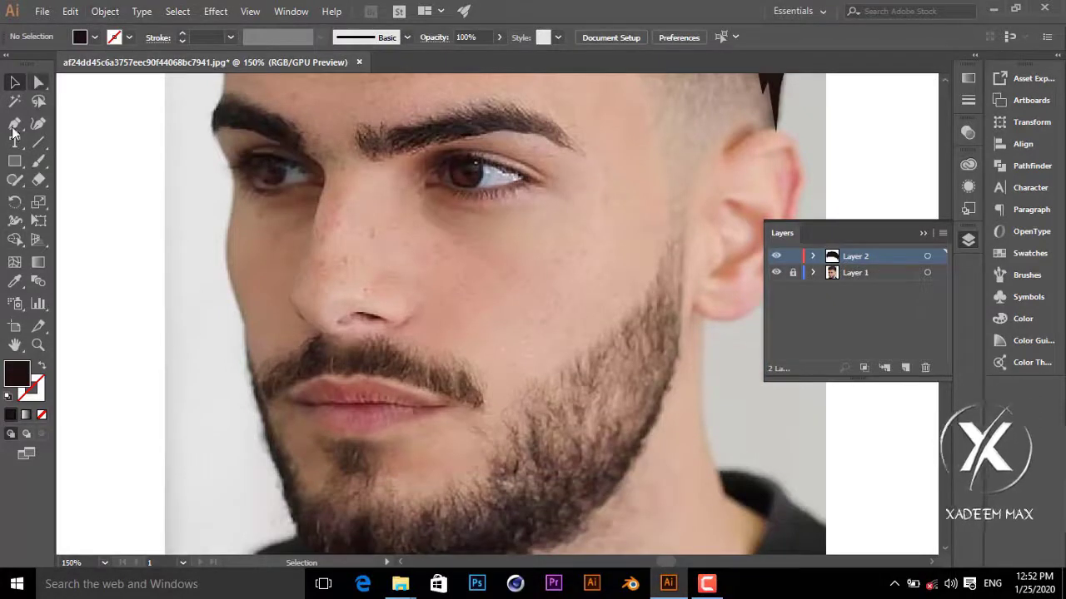
Step: Start a new Pen path at the beard beside the right ear with fill and stroke swapped
click(14, 125)
scroll(671, 444, down, 2)
scroll(671, 445, up, 1)
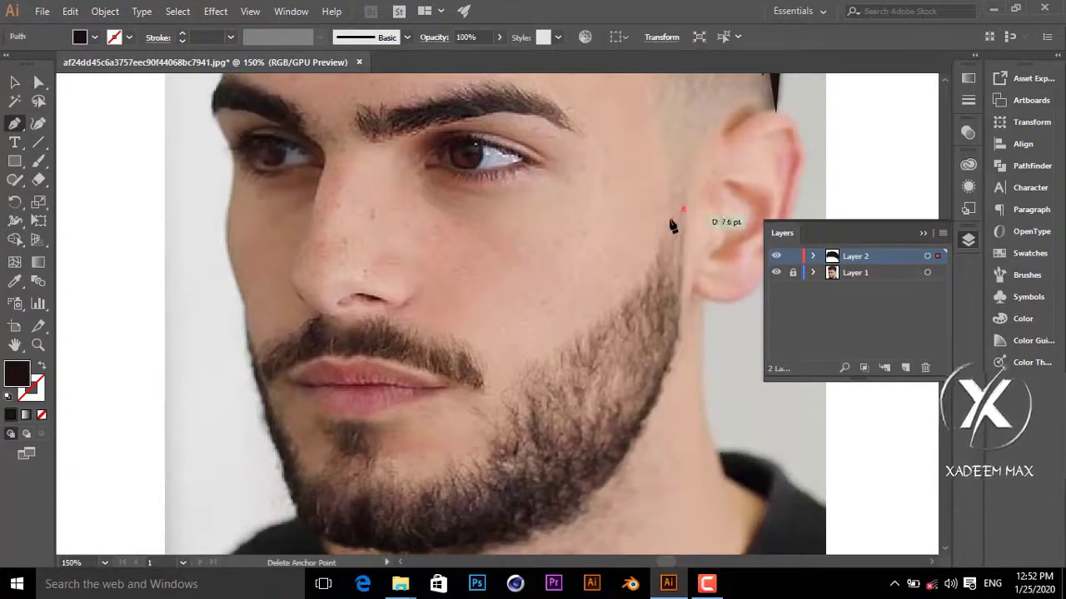
drag(664, 223, 683, 210)
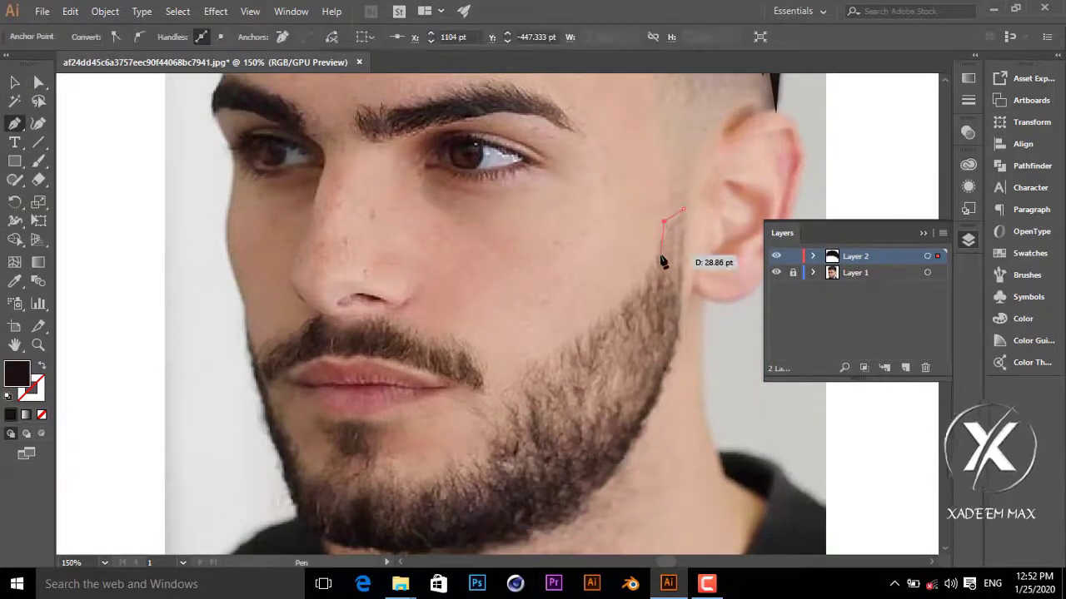
click(42, 366)
key(ctrl+plus)
drag(578, 285, 539, 181)
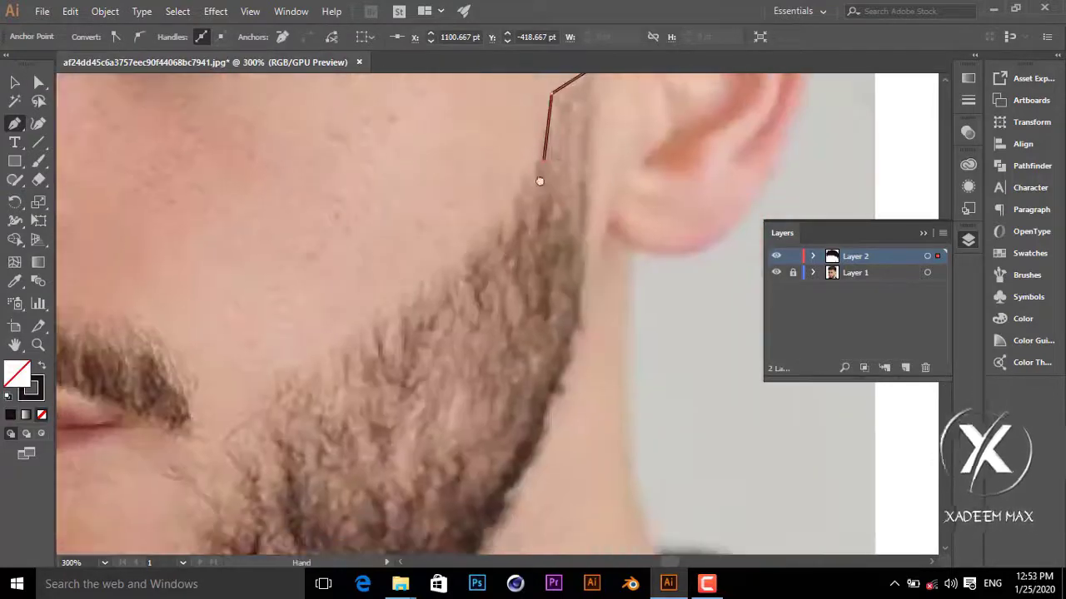
Step: Trace zigzag points down the beard's outer edge along the jaw
click(521, 215)
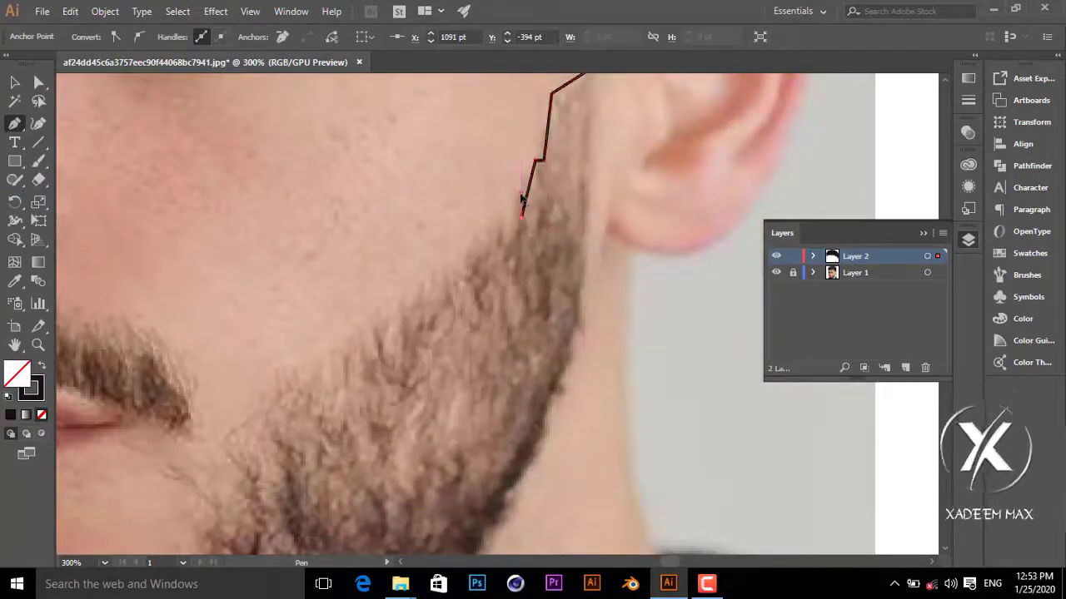
click(508, 225)
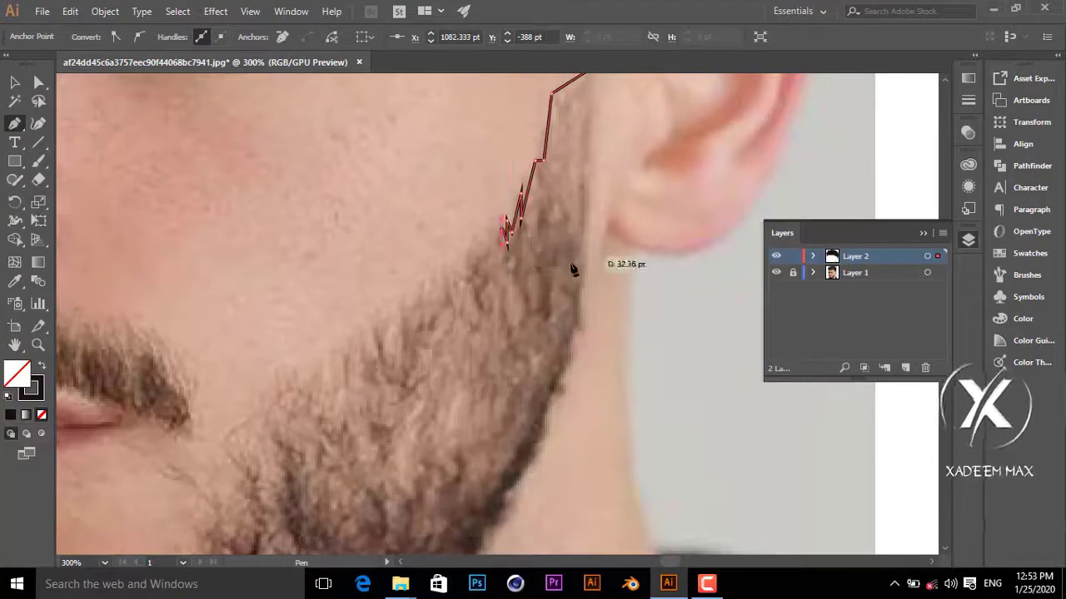
click(457, 276)
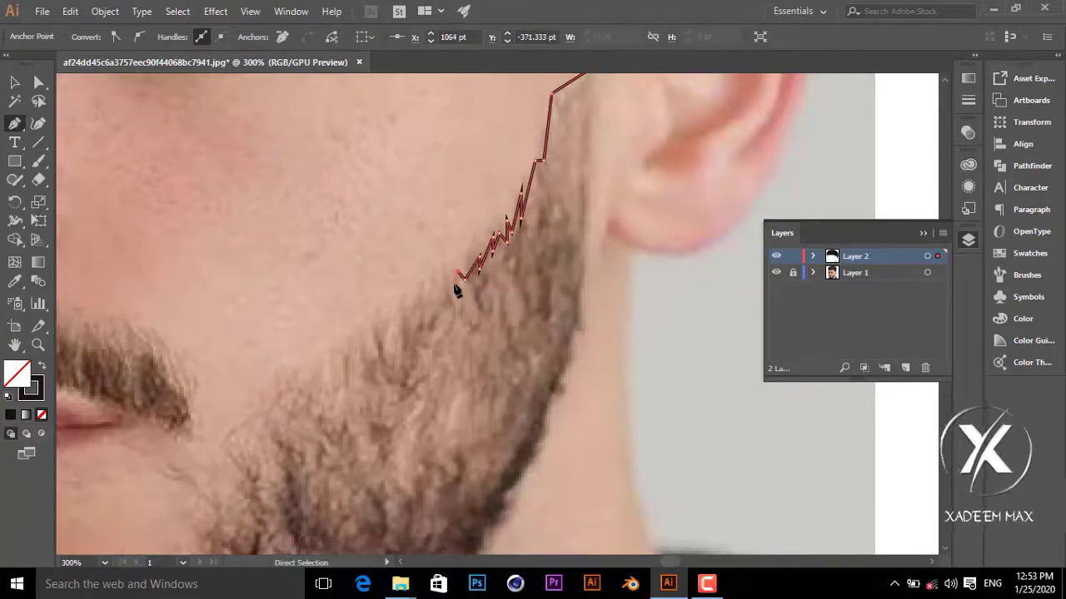
click(450, 289)
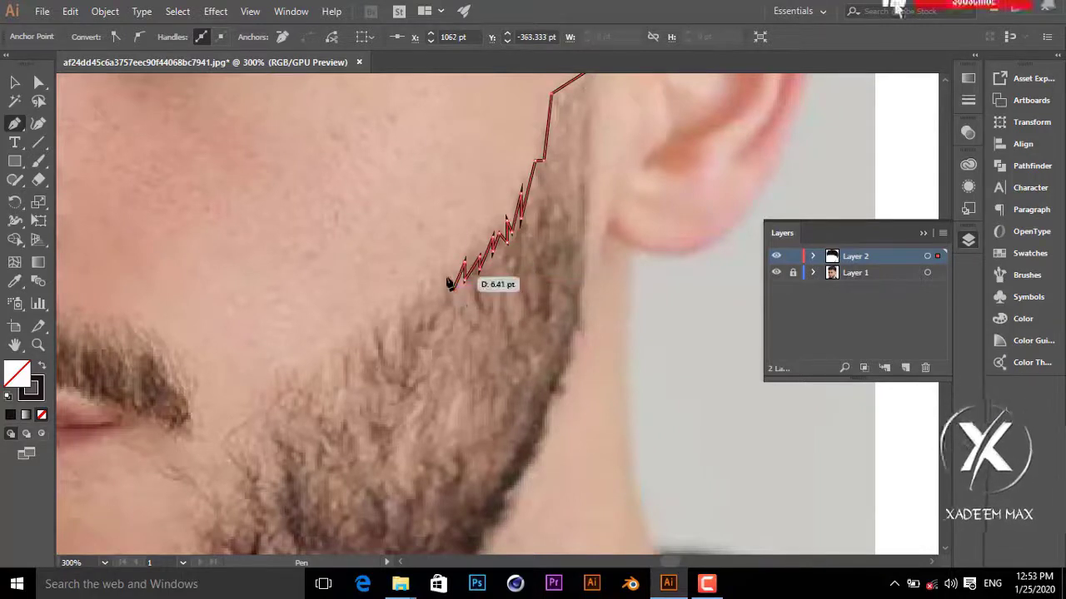
click(438, 306)
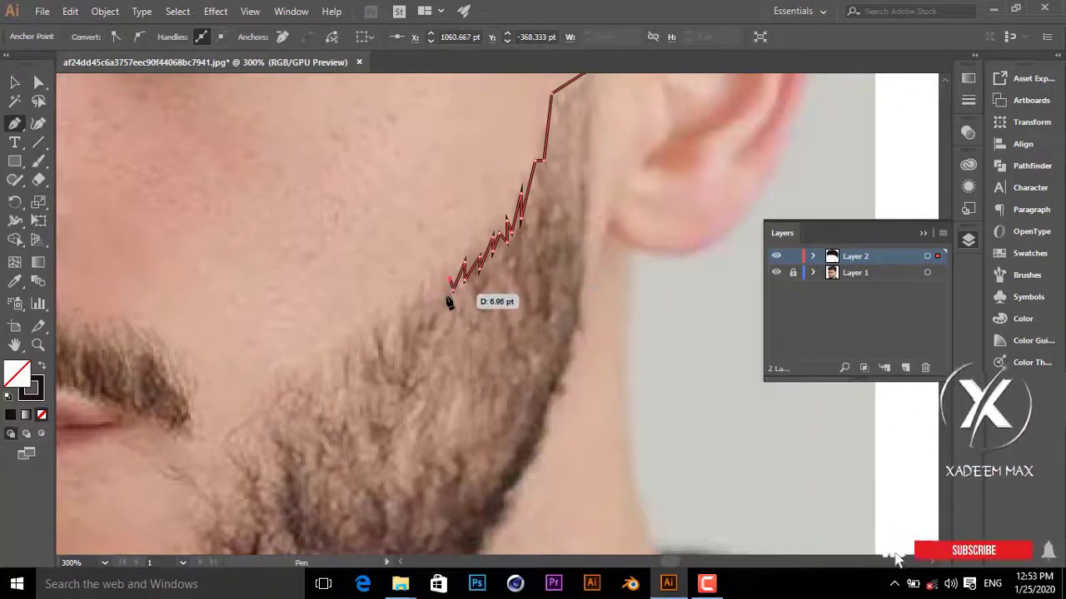
click(437, 293)
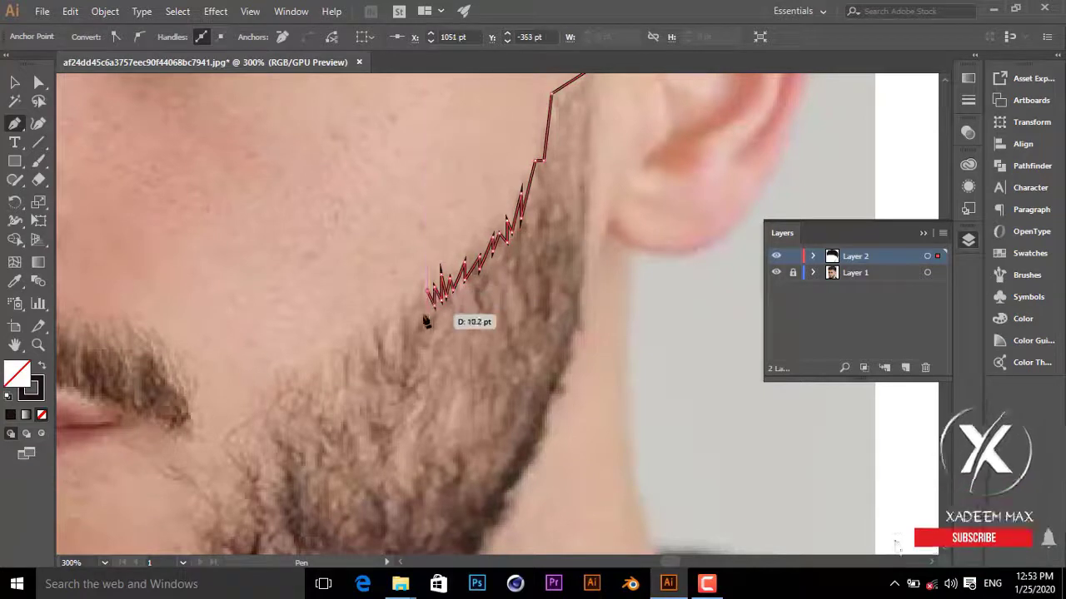
click(423, 319)
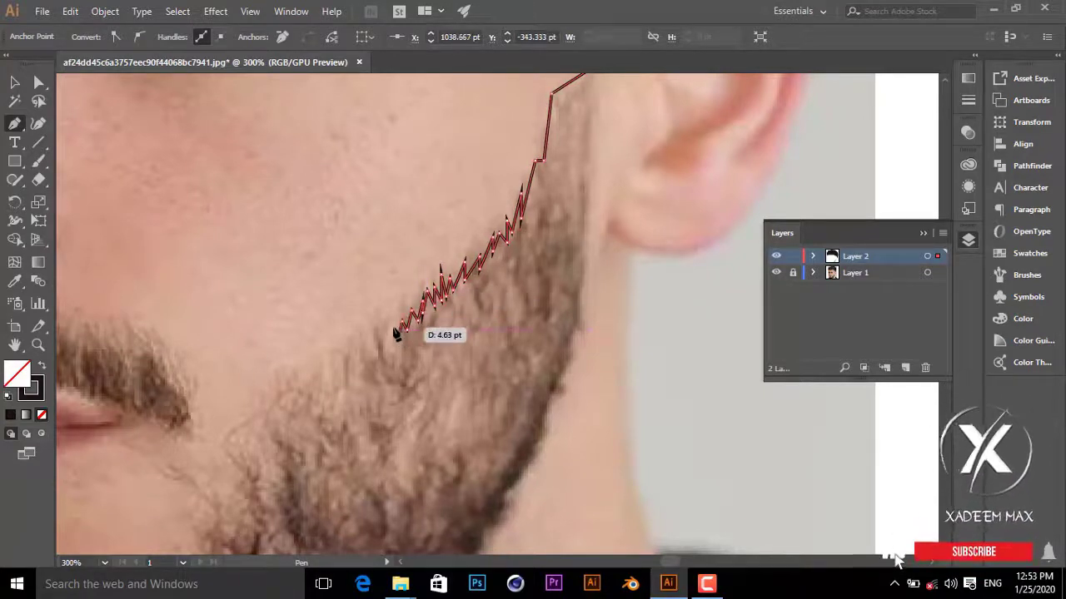
Step: Continue the jagged jawline spikes toward the mouth corner
click(393, 341)
click(381, 341)
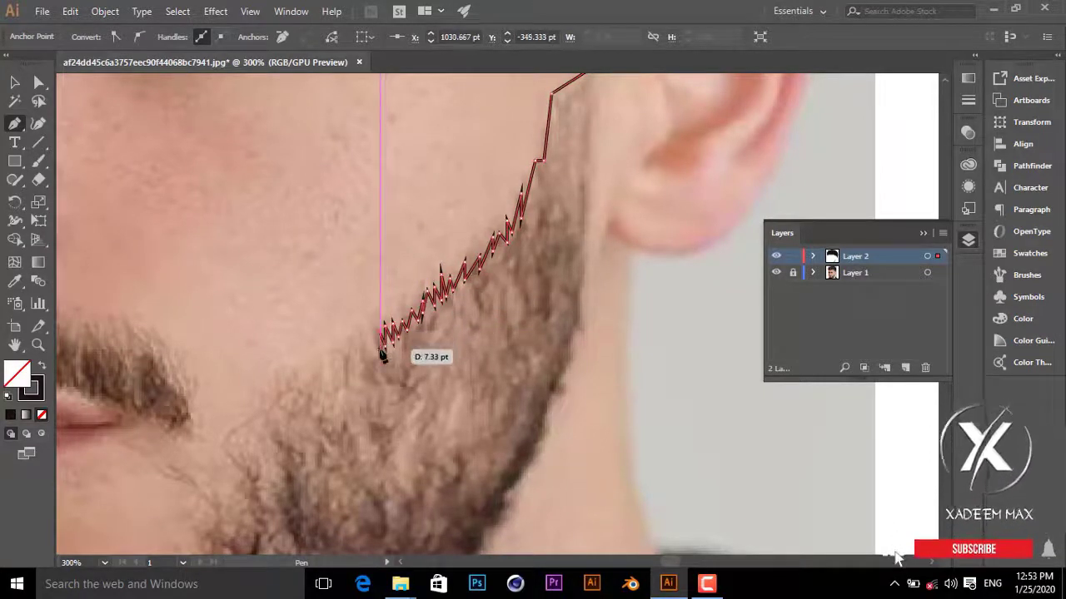
click(373, 348)
click(353, 364)
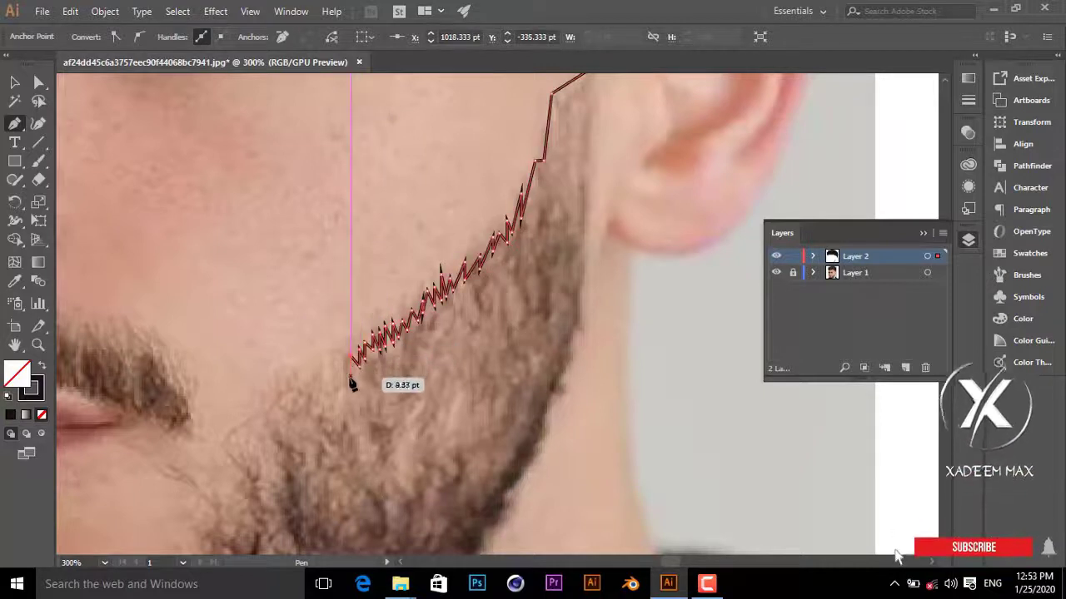
click(332, 368)
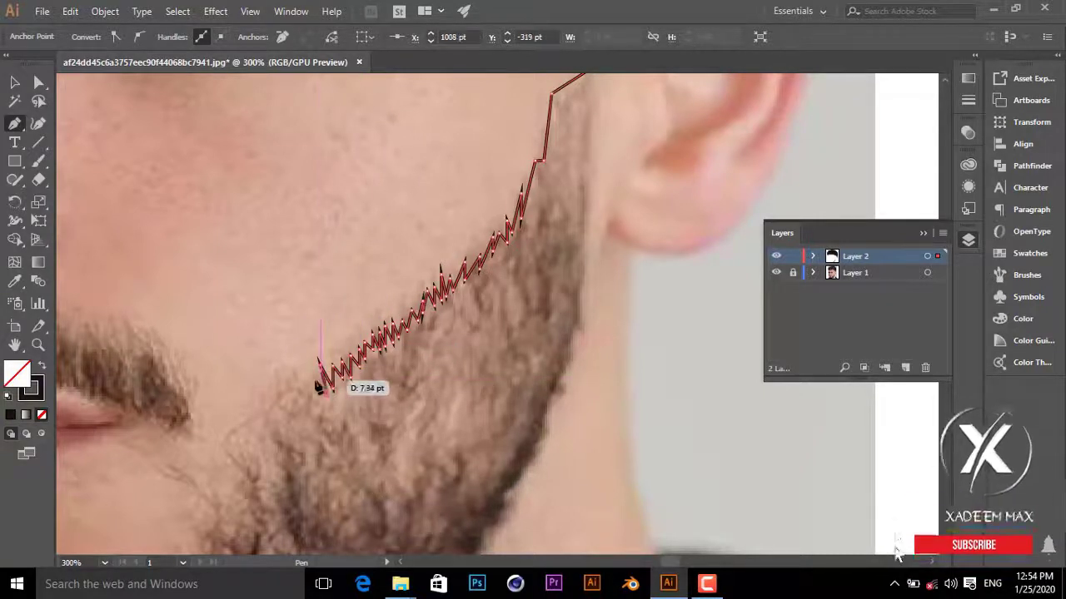
click(318, 388)
click(299, 391)
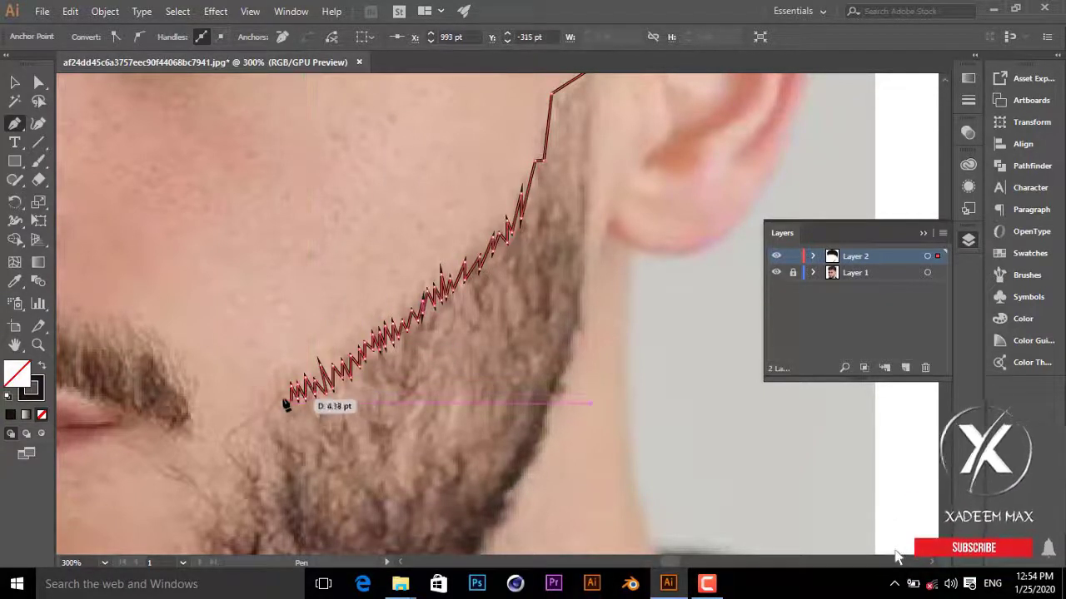
Step: Trace the beard edge down beside the mouth and around under the lower lip
key(ctrl+minus)
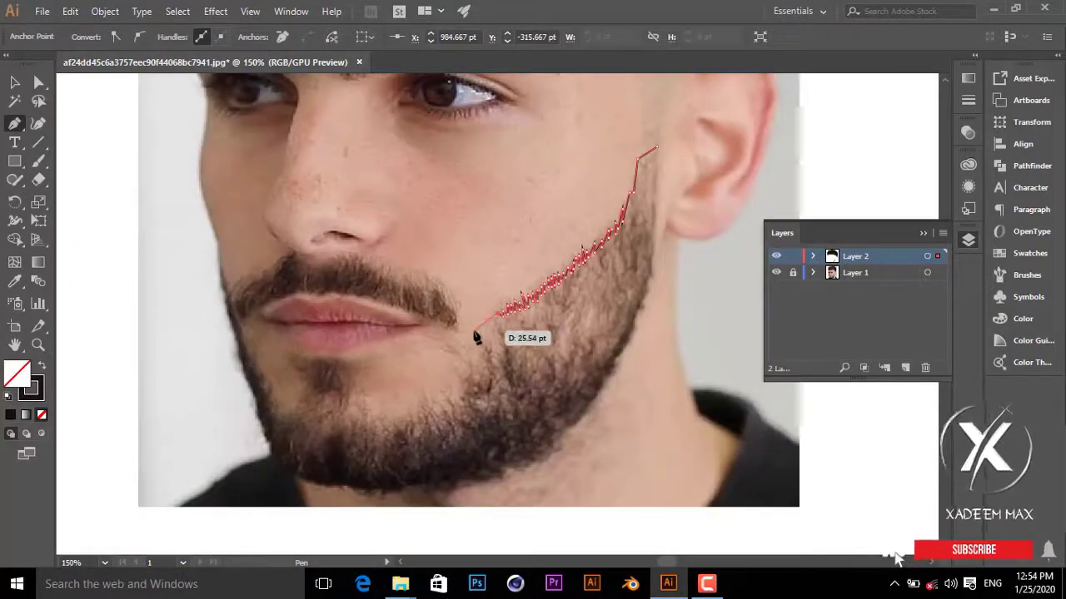
click(469, 331)
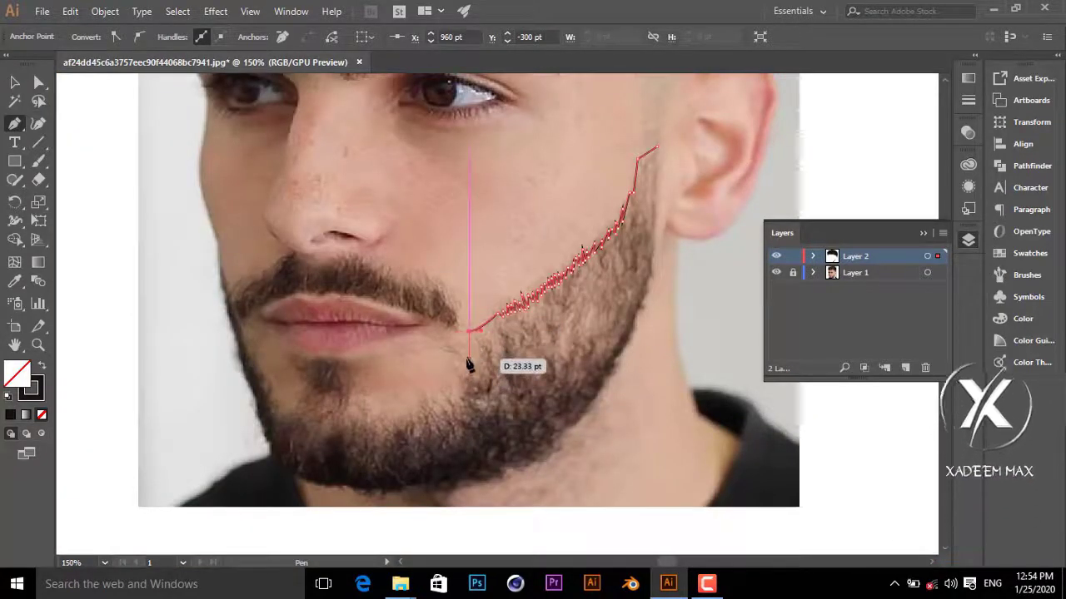
click(469, 349)
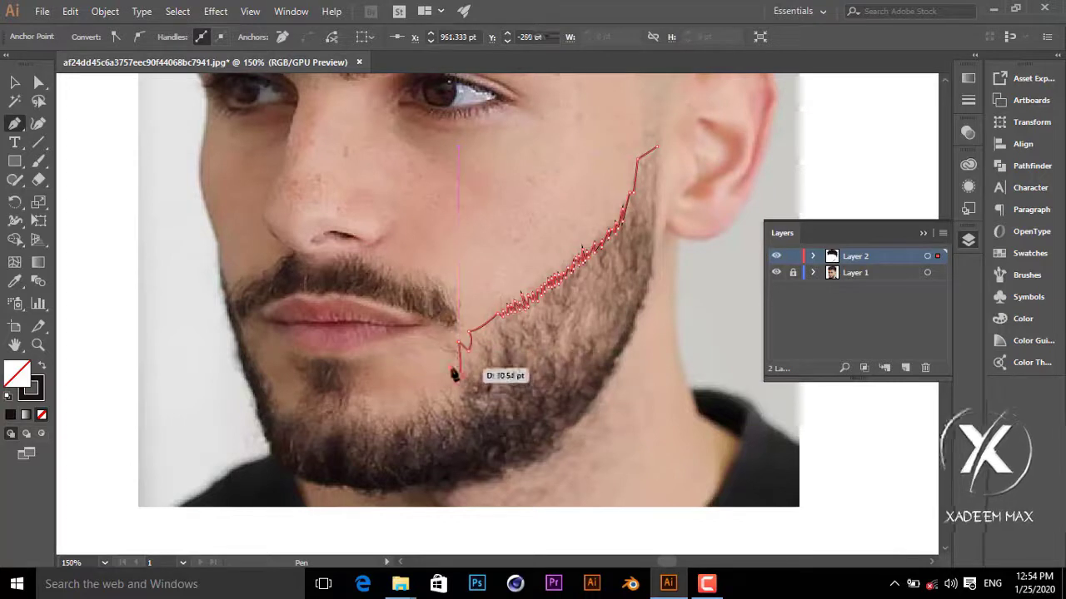
click(460, 365)
click(450, 398)
click(421, 408)
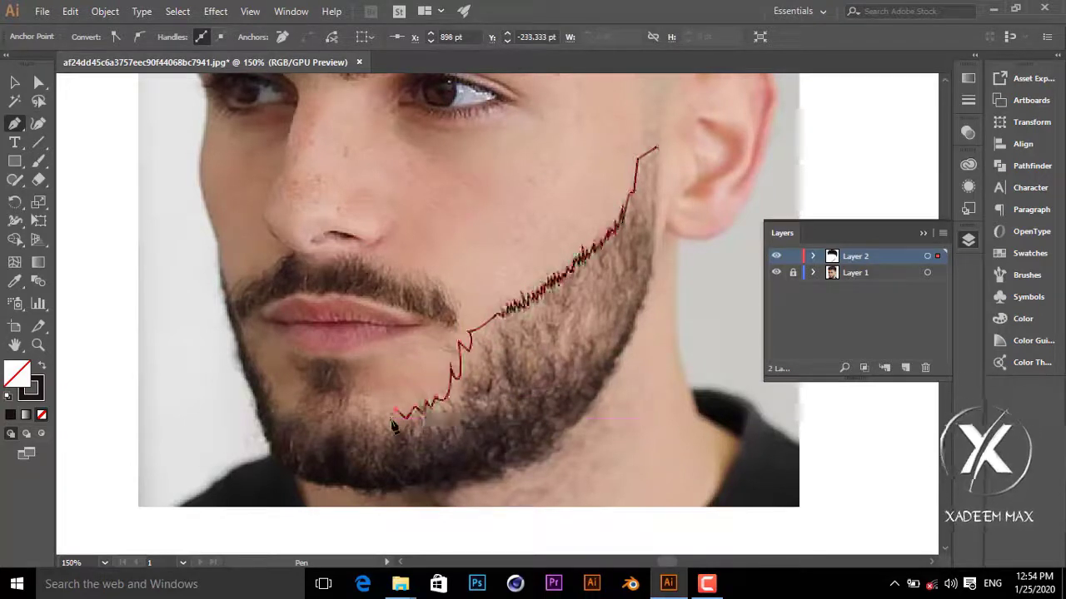
click(389, 414)
click(367, 407)
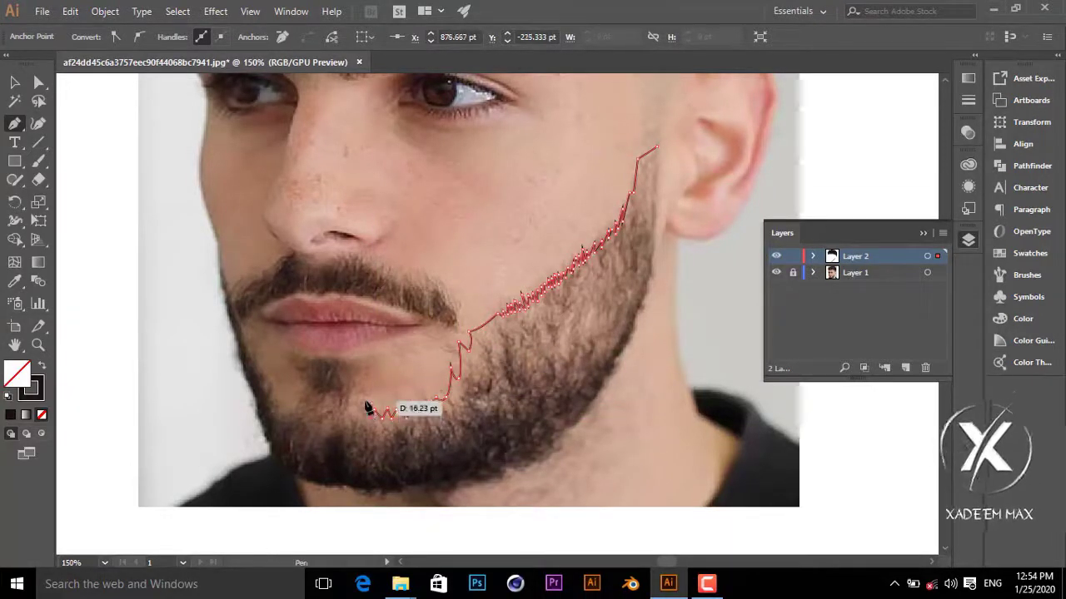
Step: Outline the bare patch under the lower lip and extend up the left cheek
click(351, 408)
click(357, 367)
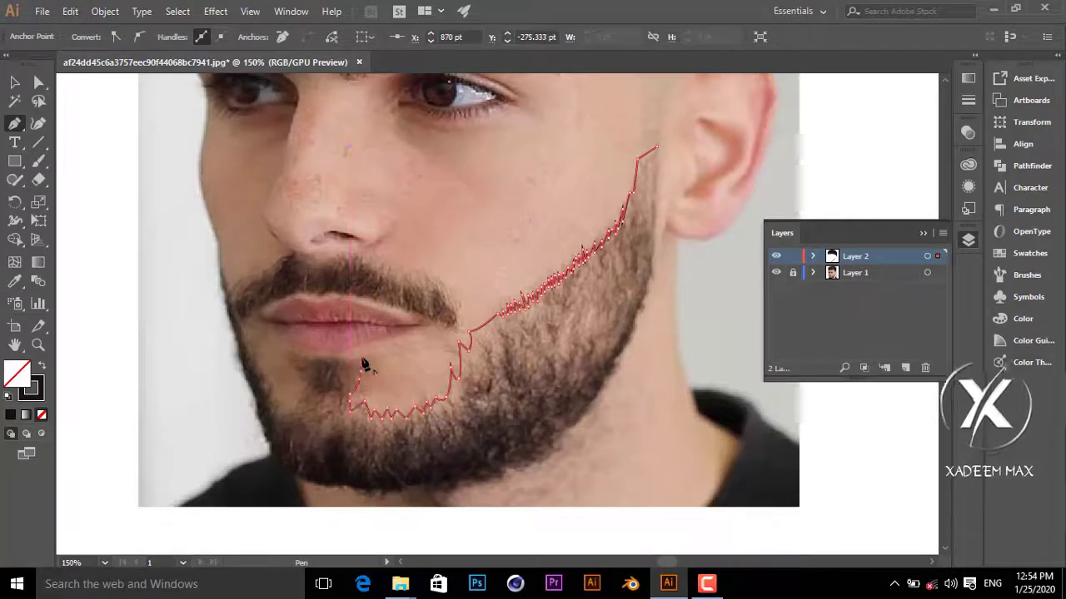
click(310, 360)
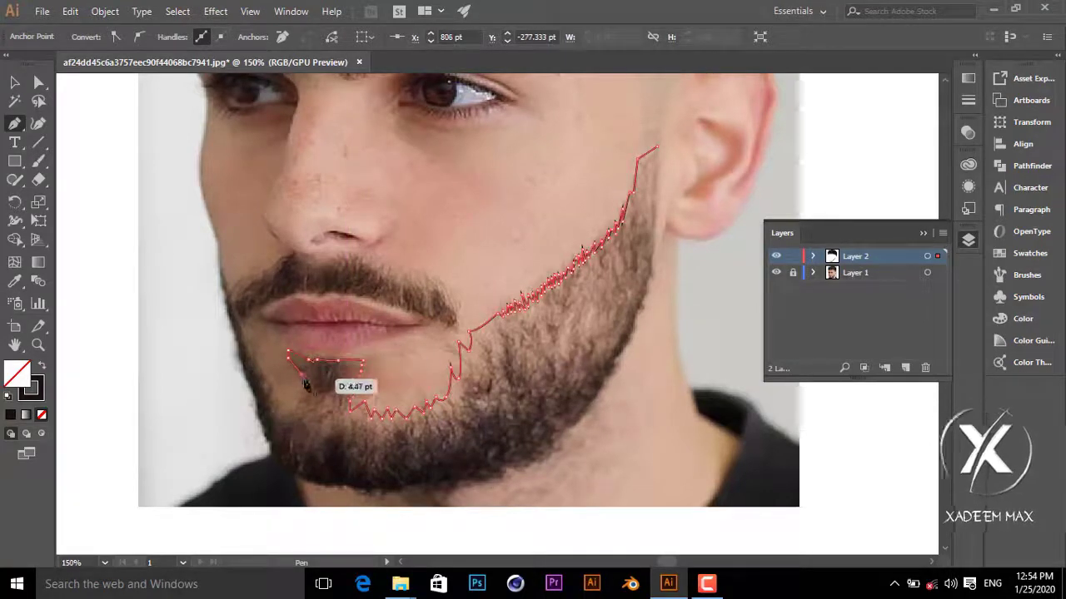
click(302, 384)
click(288, 410)
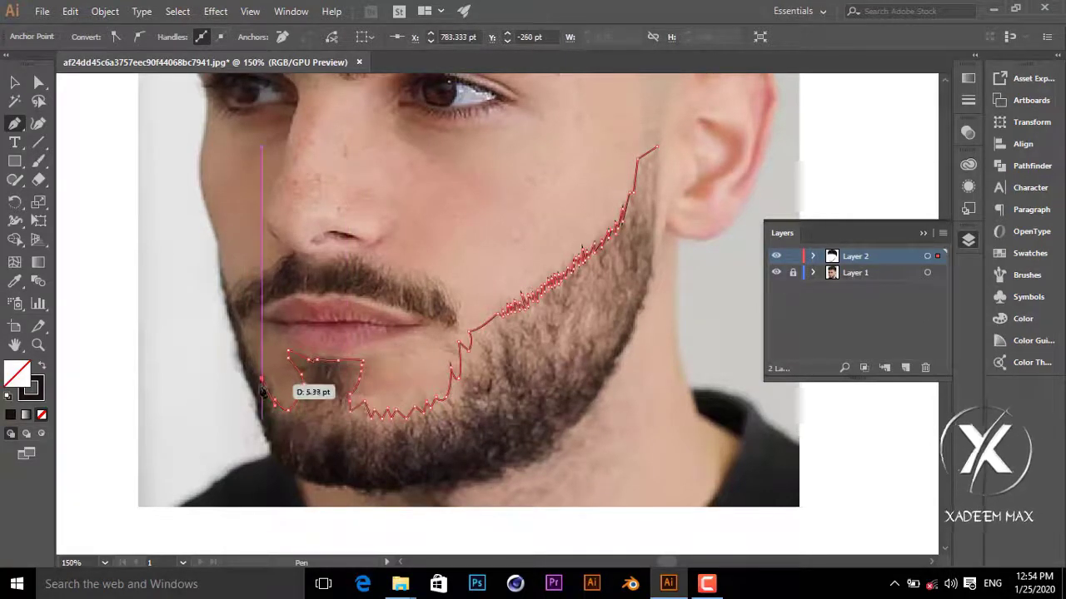
click(262, 385)
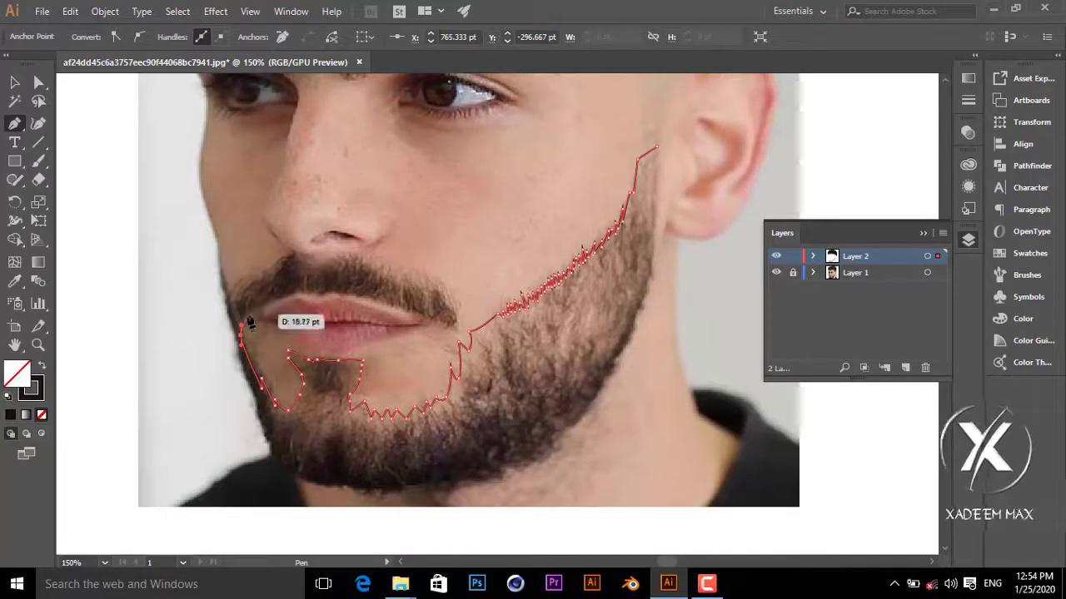
scroll(233, 321, up, 3)
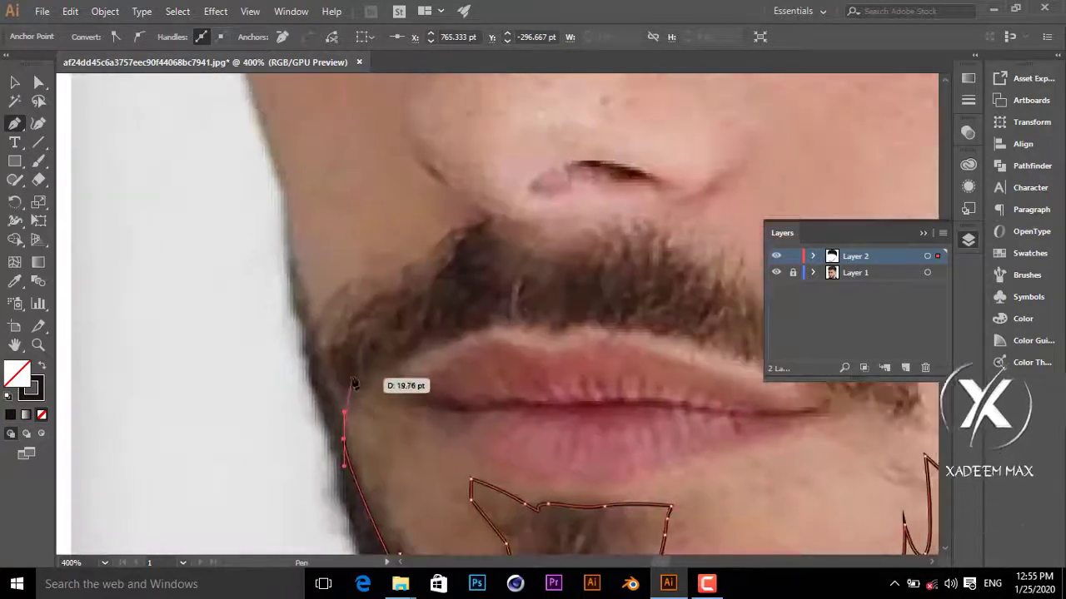
Step: Carry the zigzag edge up the left side to the moustache above the upper lip
click(353, 407)
click(357, 384)
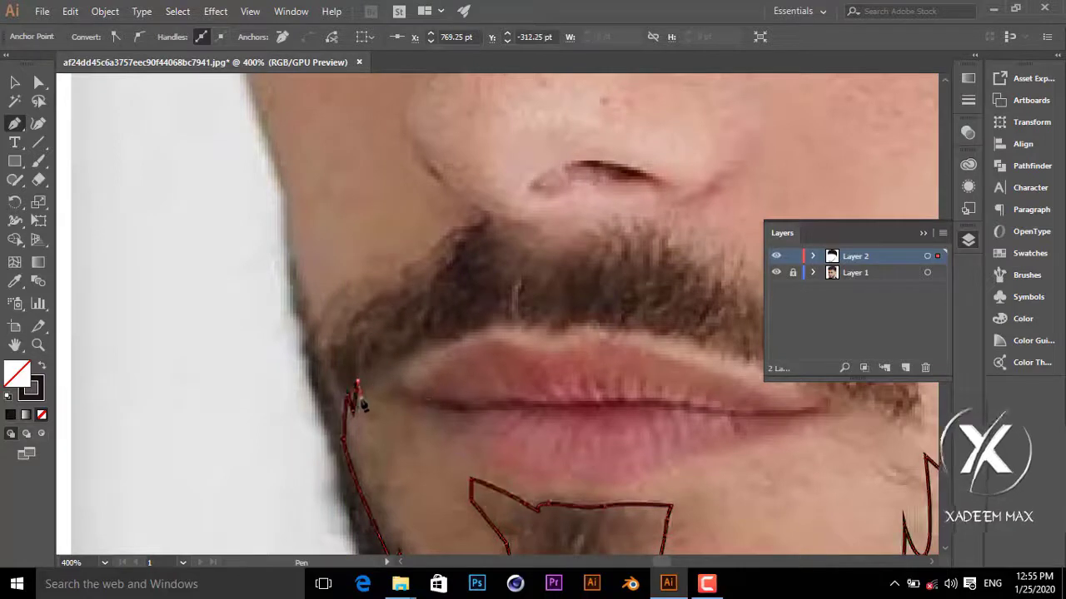
click(371, 365)
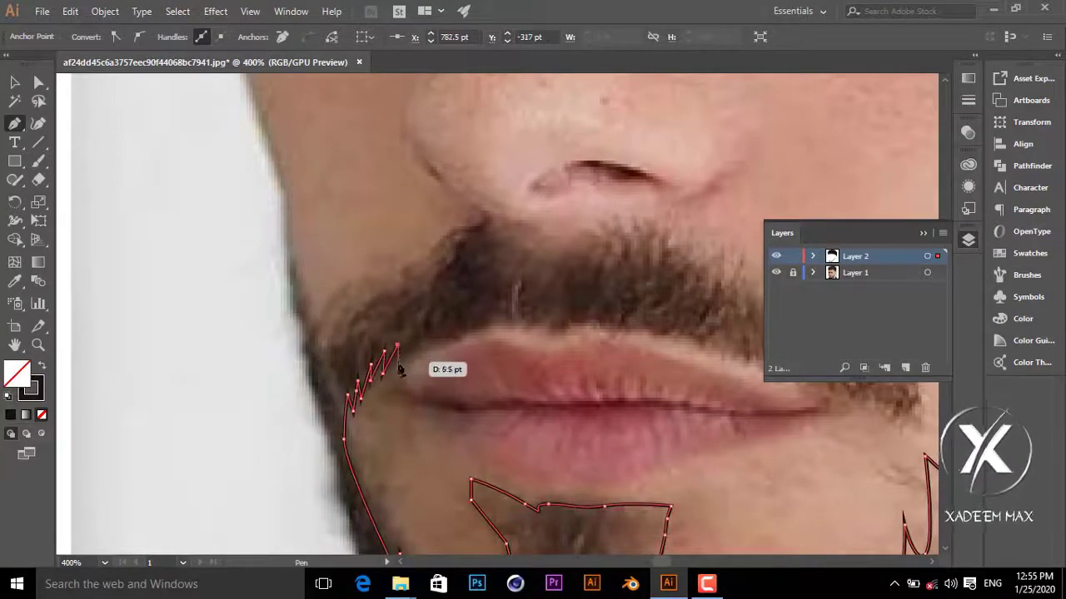
click(405, 350)
click(411, 352)
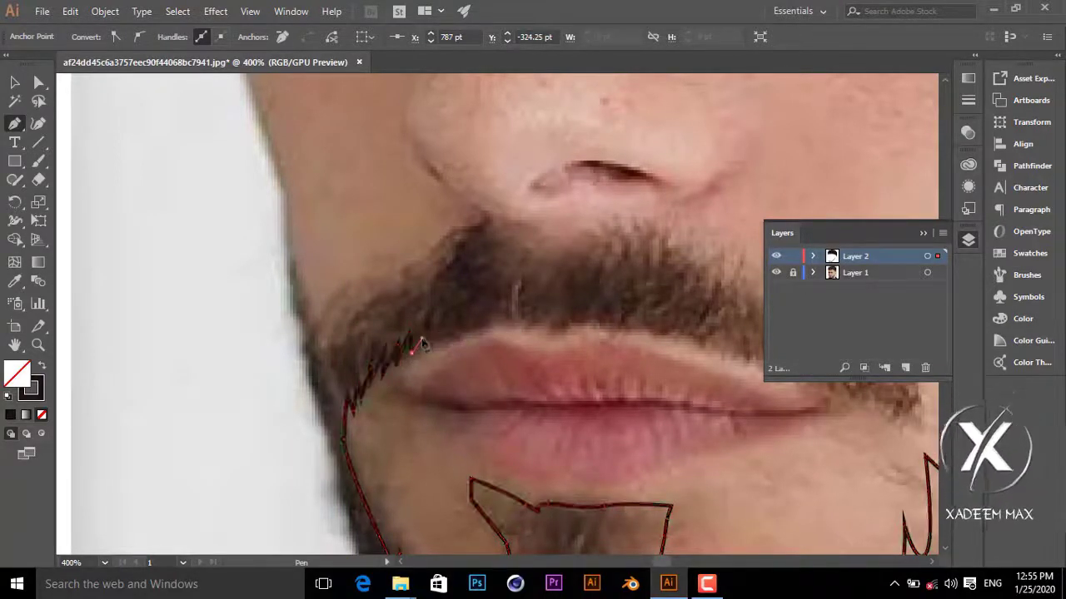
click(444, 335)
click(467, 329)
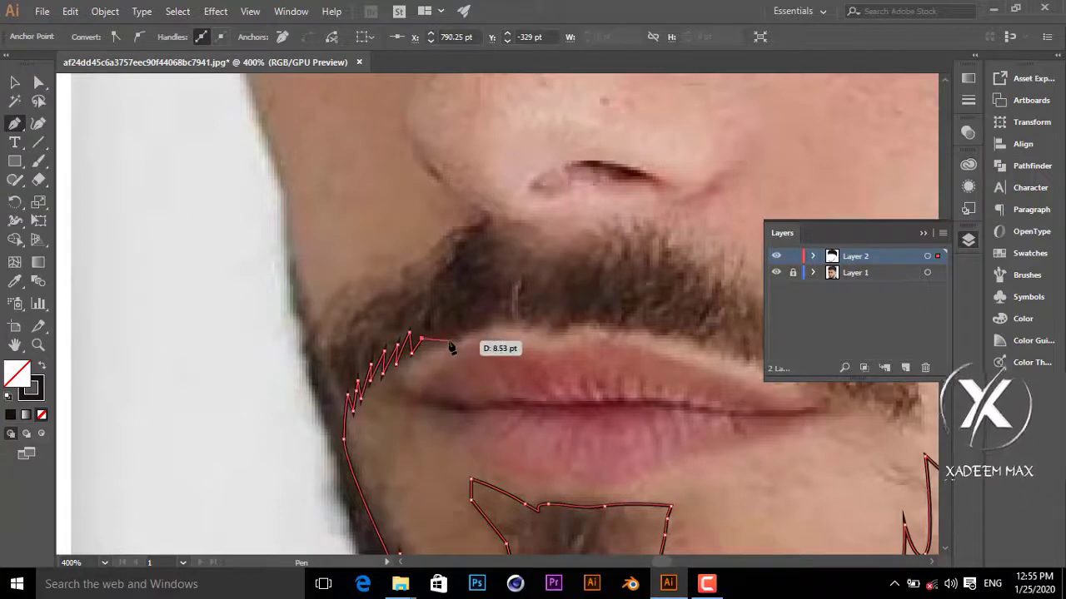
Step: Add jagged moustache spikes along the upper lip at closer zoom
key(ctrl+plus)
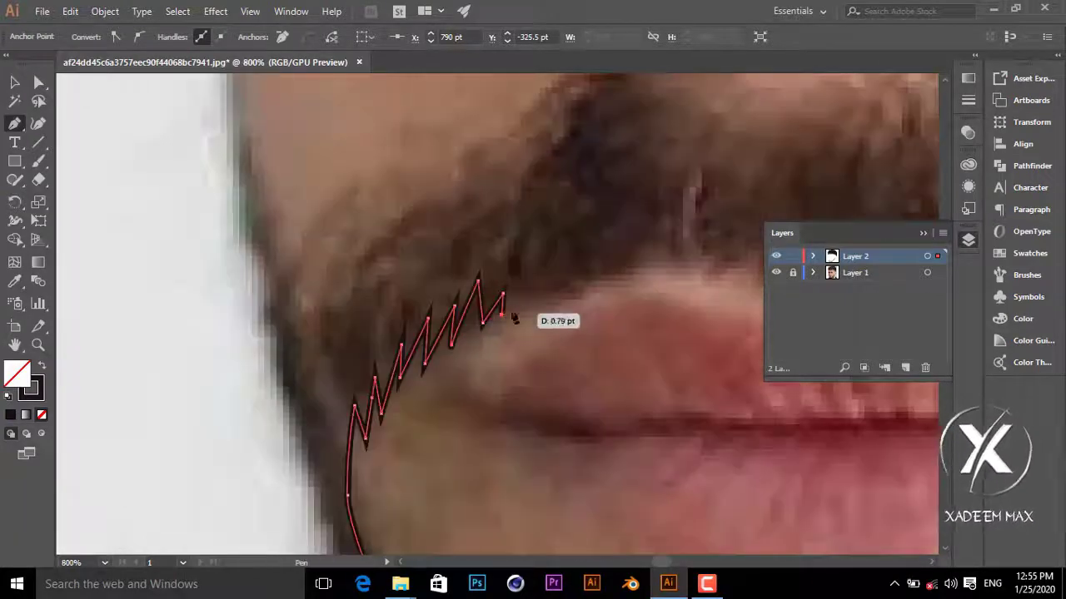
click(518, 291)
click(537, 274)
drag(576, 268, 410, 351)
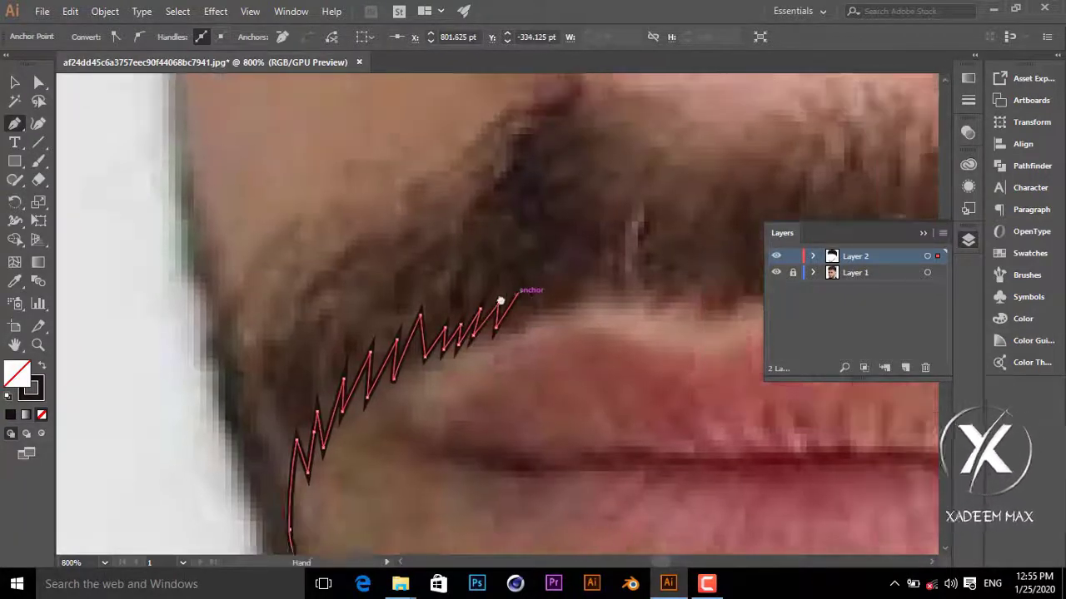
click(452, 333)
click(471, 355)
click(498, 333)
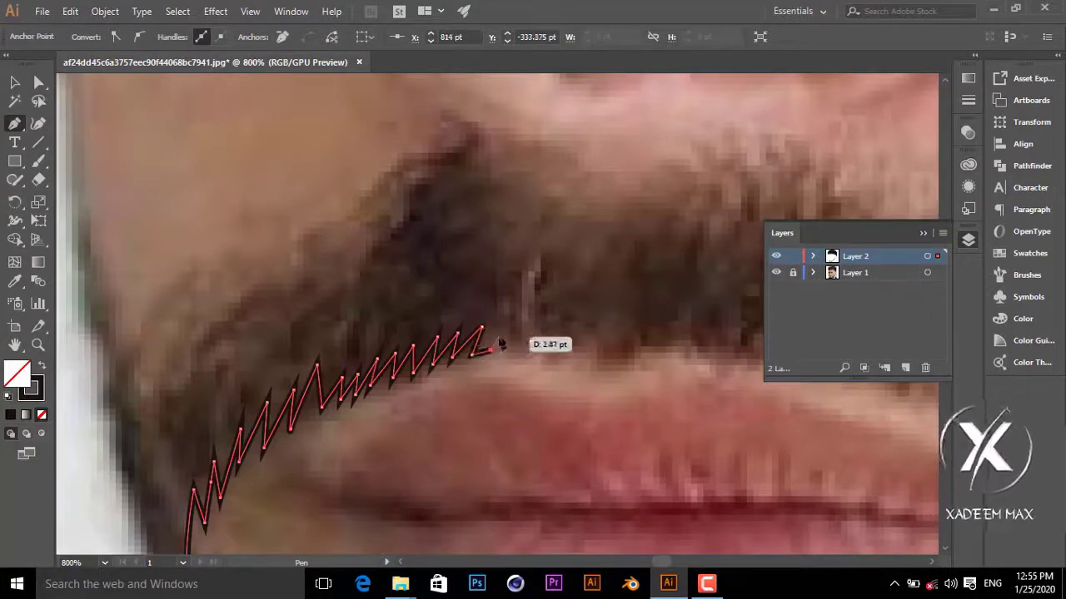
click(500, 354)
click(511, 332)
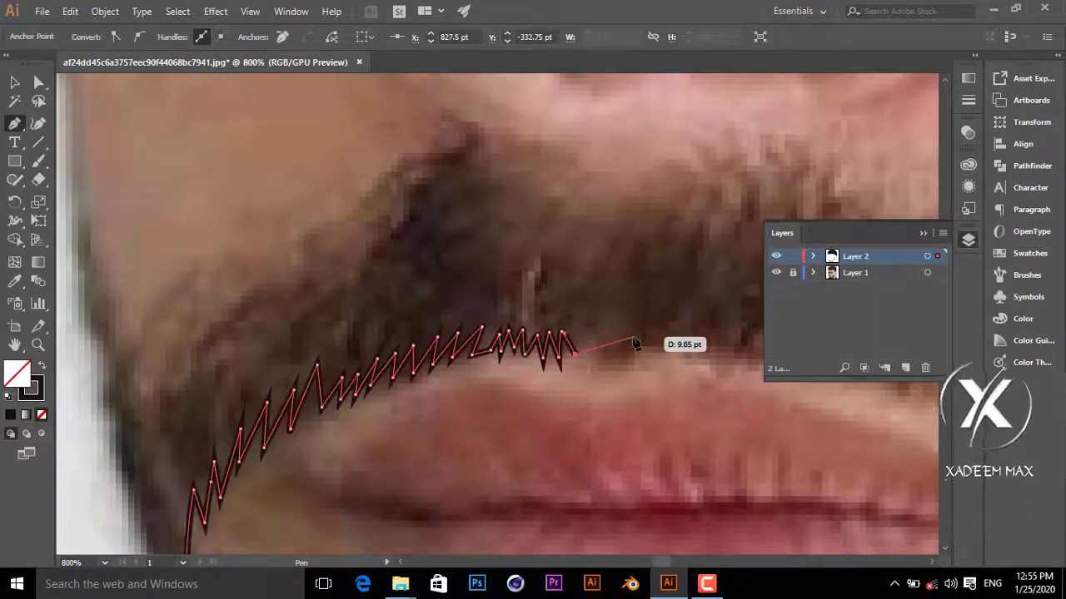
Step: Add more moustache spikes and check the whole beard outline at lower zoom
drag(571, 344, 475, 358)
click(467, 350)
click(486, 382)
click(503, 342)
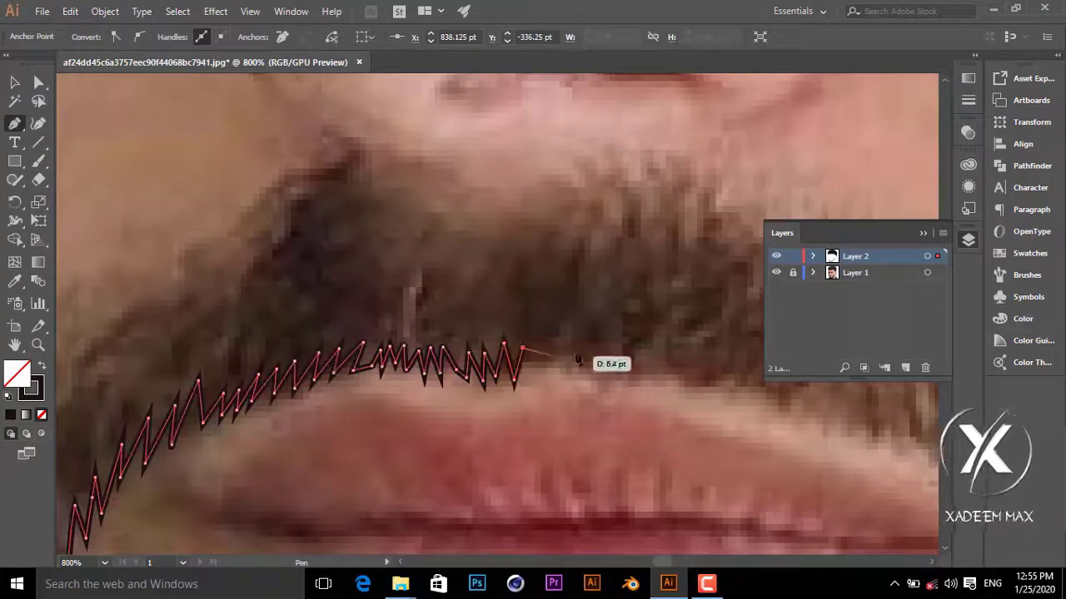
key(ctrl+minus)
key(ctrl+minus)
key(ctrl+minus)
key(ctrl+minus)
key(ctrl+minus)
key(ctrl+minus)
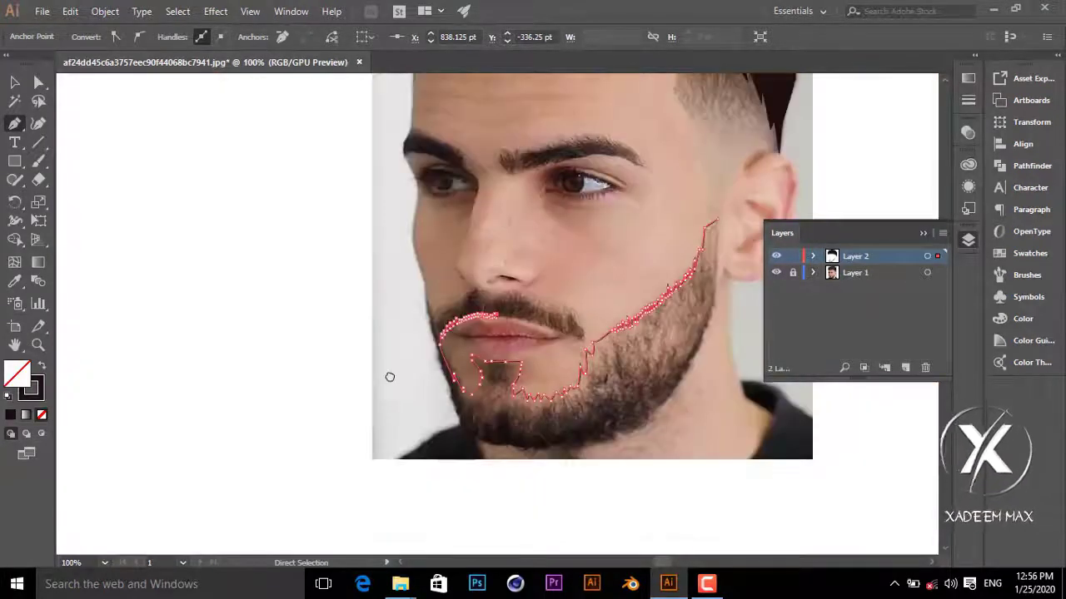
key(ctrl+plus)
key(ctrl+plus)
key(ctrl+plus)
key(ctrl+plus)
key(ctrl+plus)
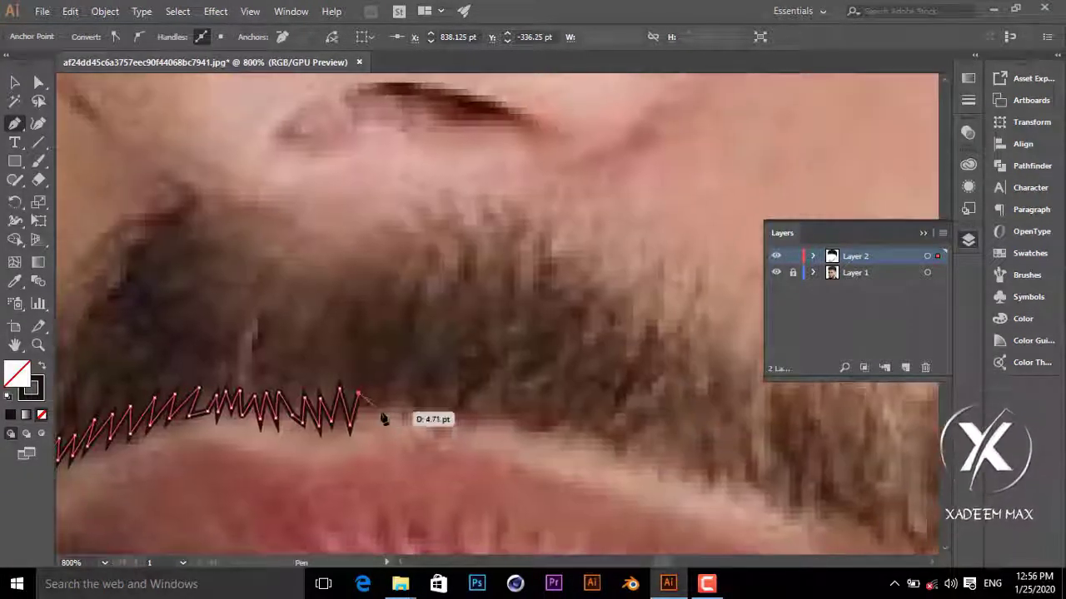
Step: Zigzag the moustache edge across the upper lip toward the right side
click(372, 384)
click(392, 438)
click(410, 387)
click(425, 428)
click(437, 390)
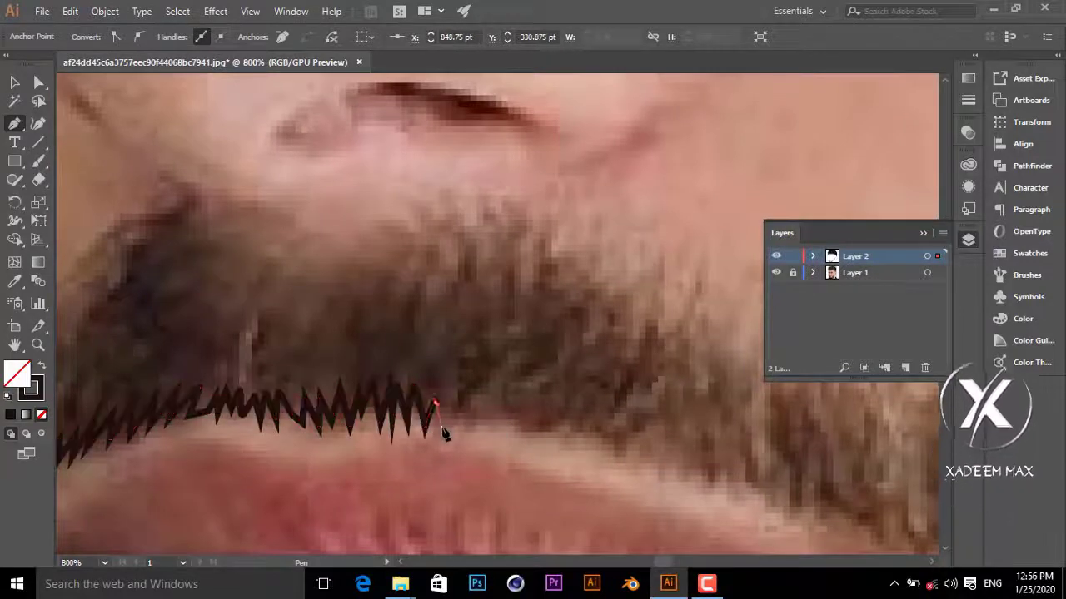
click(456, 421)
click(491, 406)
click(531, 439)
click(553, 414)
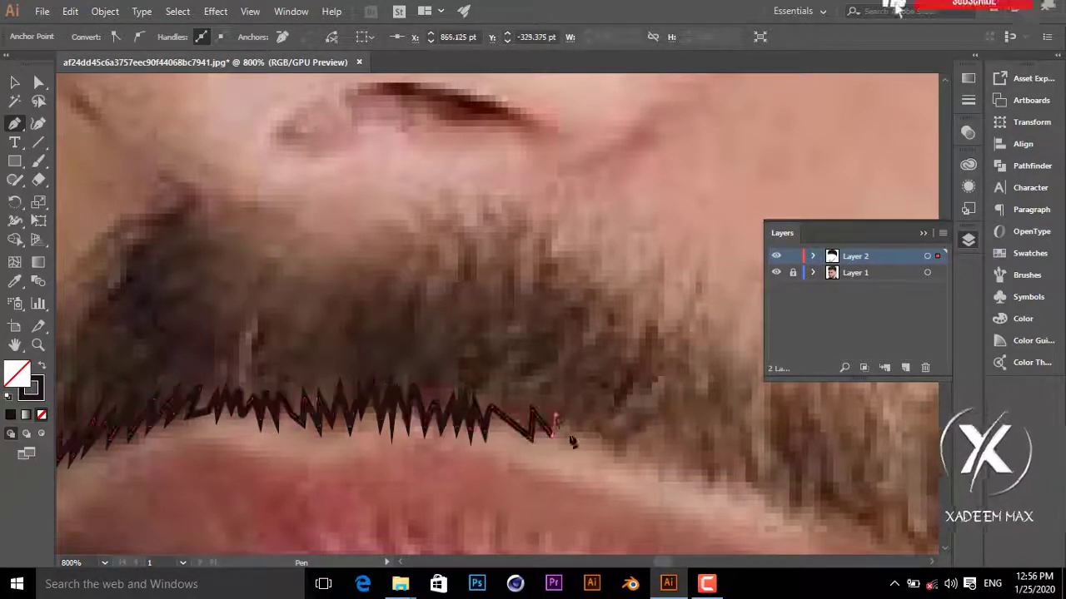
click(591, 450)
Step: Finish the moustache spikes at the right corner of the mouth
click(620, 442)
click(658, 429)
click(696, 437)
click(726, 473)
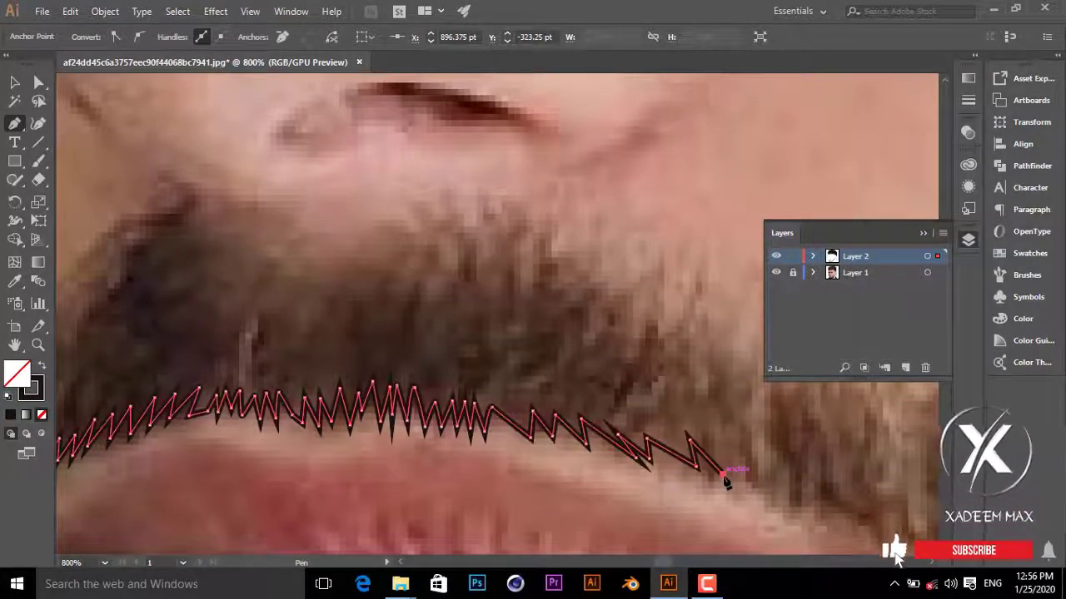
drag(725, 473, 508, 363)
click(571, 409)
click(611, 424)
click(654, 428)
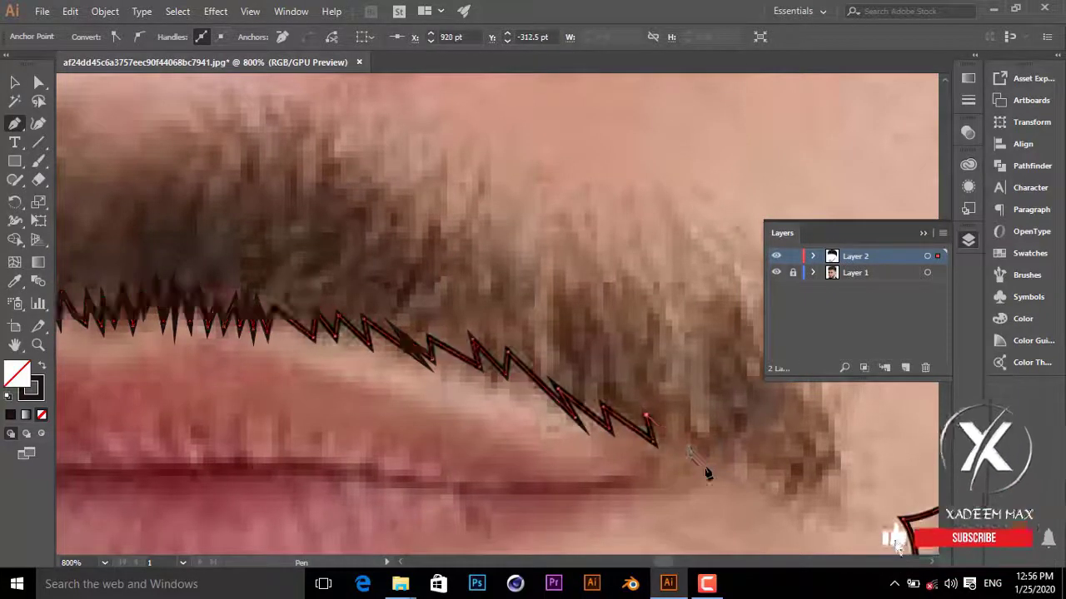
click(707, 471)
scroll(475, 342, down, 4)
Step: Extend the beard outline to the lip corner and start spiky points along the mustache edge
click(537, 348)
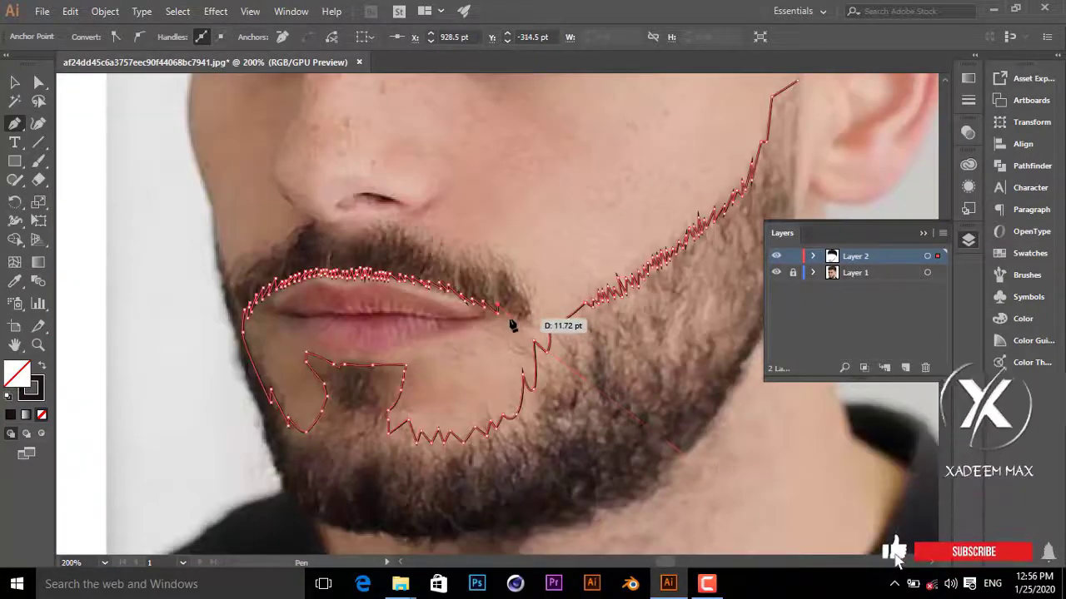
click(548, 330)
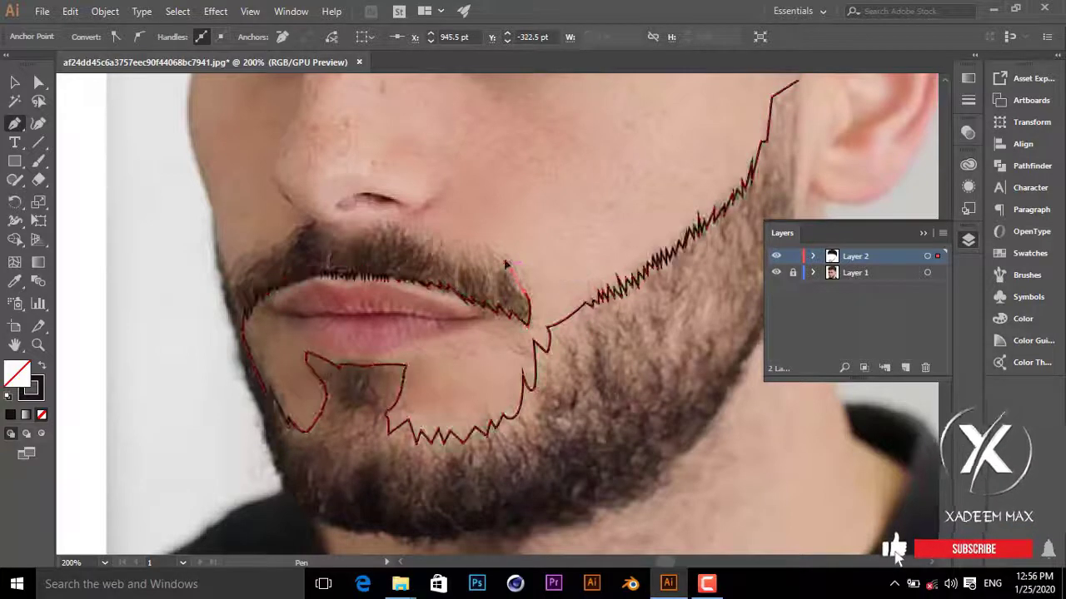
scroll(495, 254, up, 3)
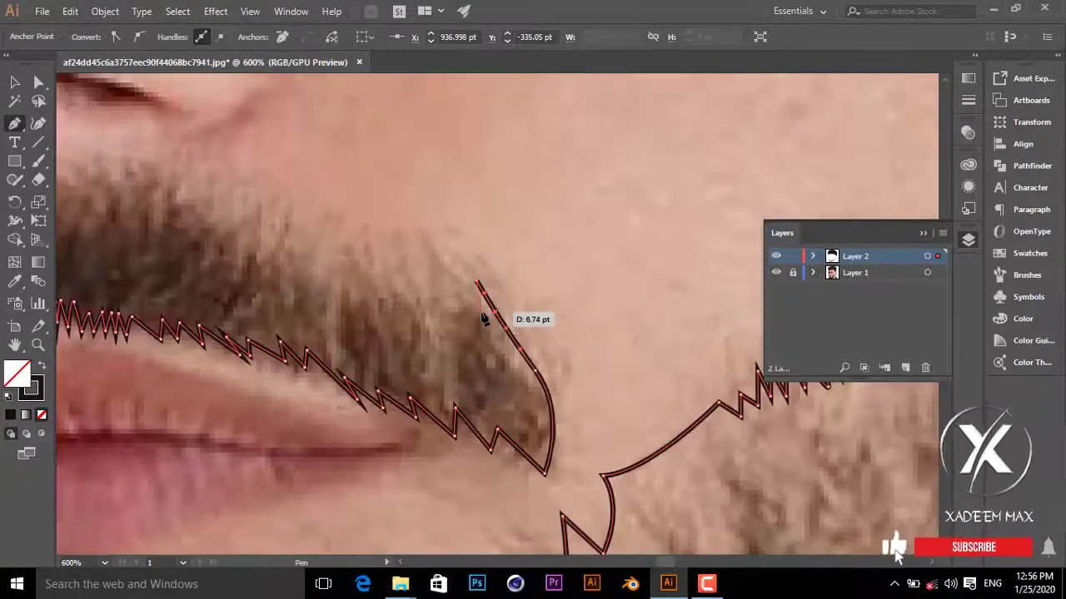
click(445, 239)
click(484, 318)
click(431, 245)
click(475, 310)
click(414, 251)
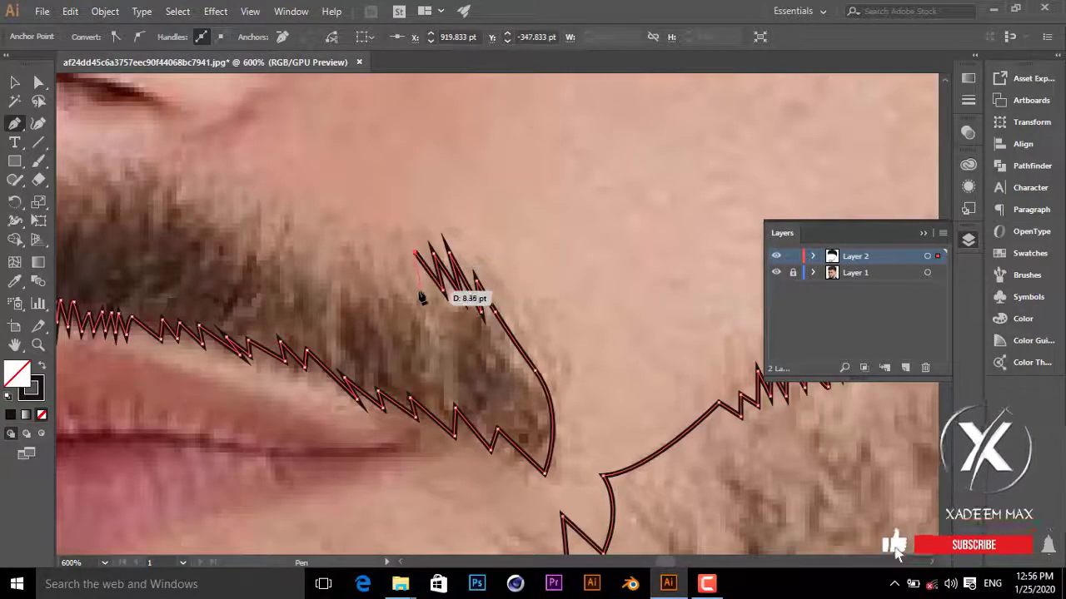
Step: Add curved and zigzag anchors around the mustache tip and along its upper edge
drag(468, 307, 440, 295)
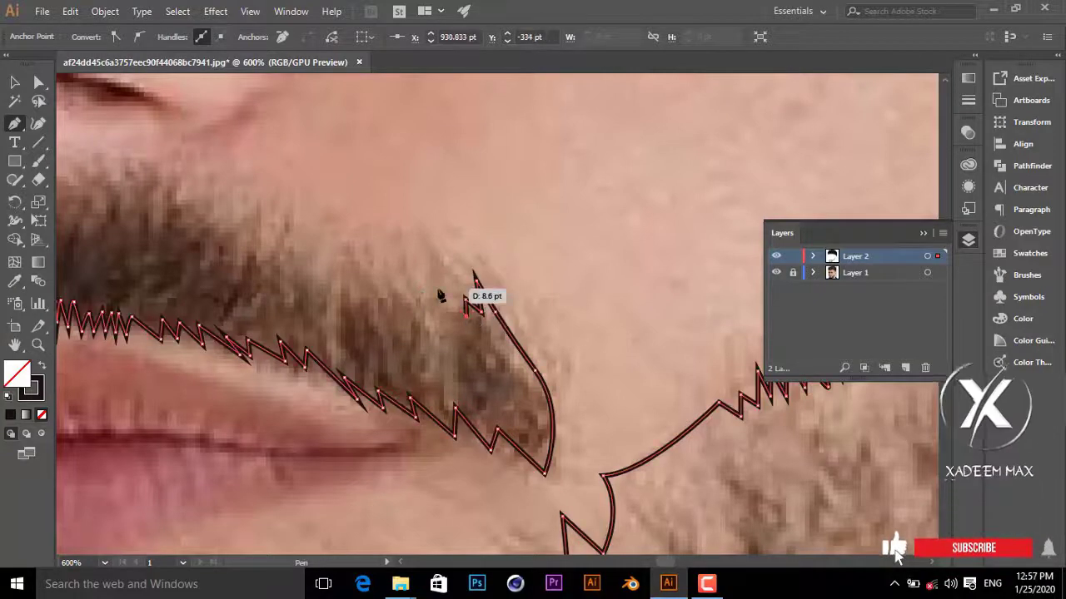
drag(478, 327, 485, 336)
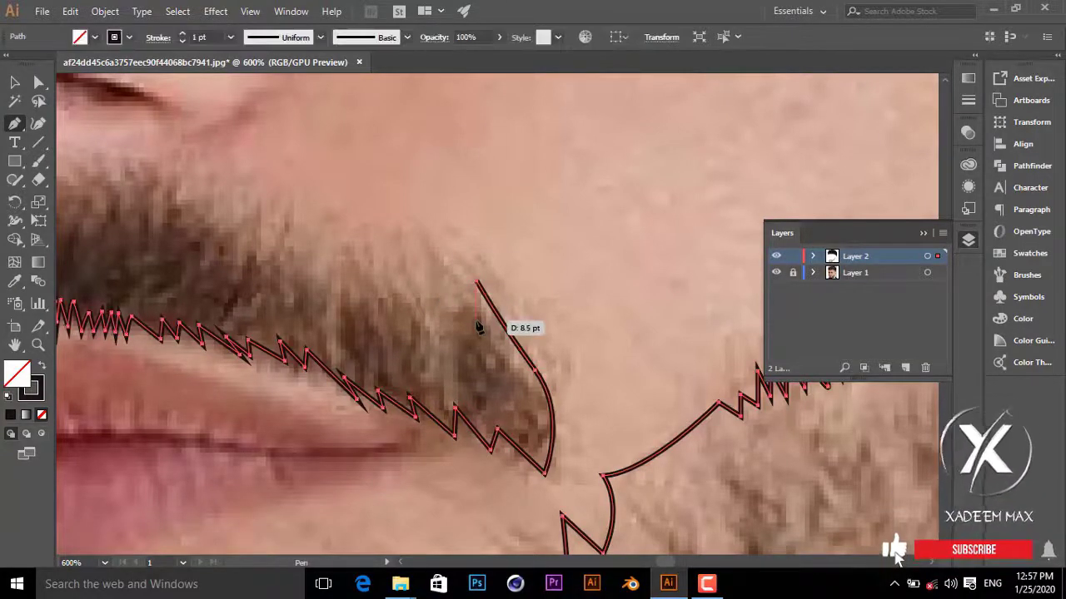
click(474, 325)
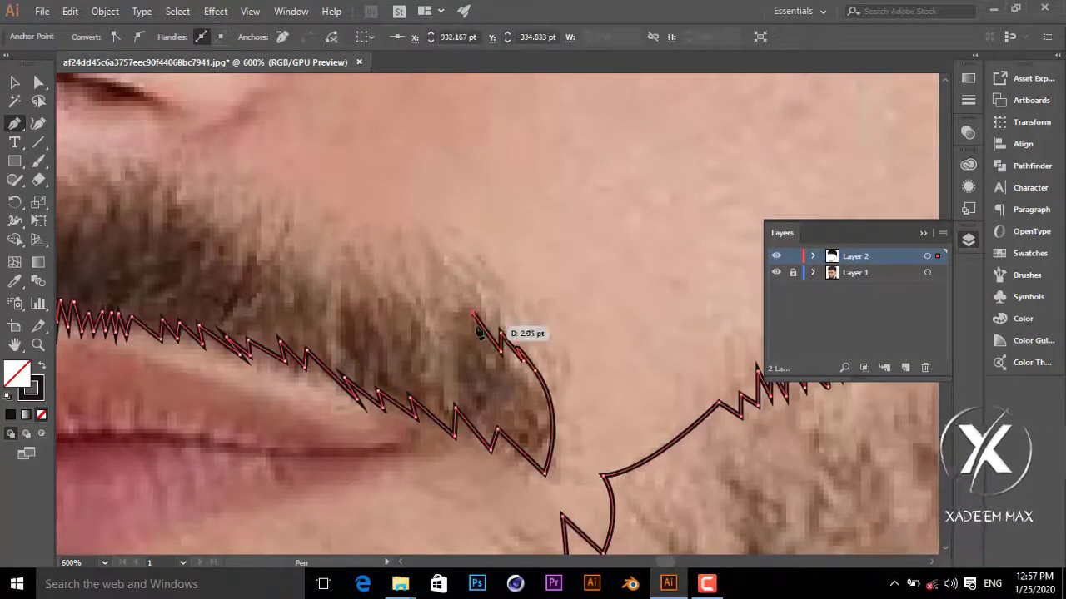
click(448, 315)
click(420, 283)
drag(387, 270, 398, 335)
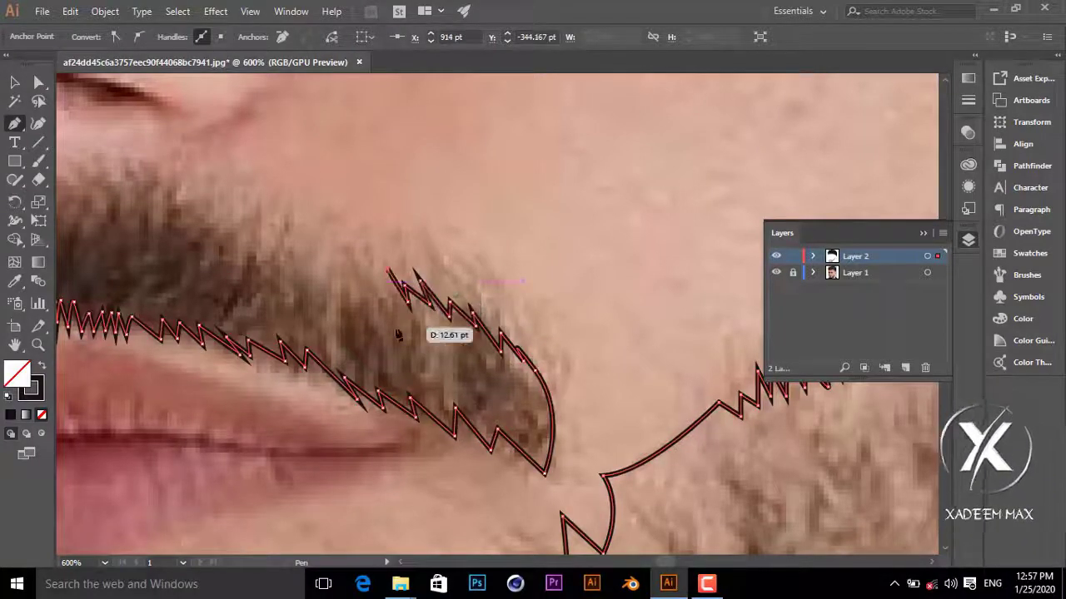
click(366, 265)
Step: Continue the spiky zigzag edge across the rest of the mustache top
click(352, 247)
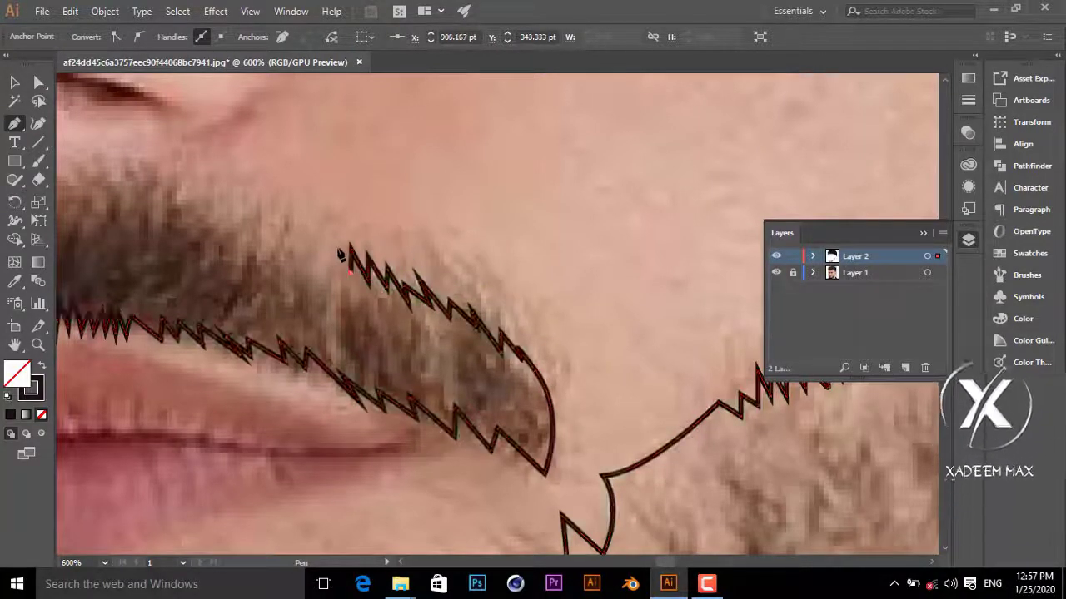
click(337, 248)
click(323, 279)
click(301, 232)
drag(289, 241, 285, 256)
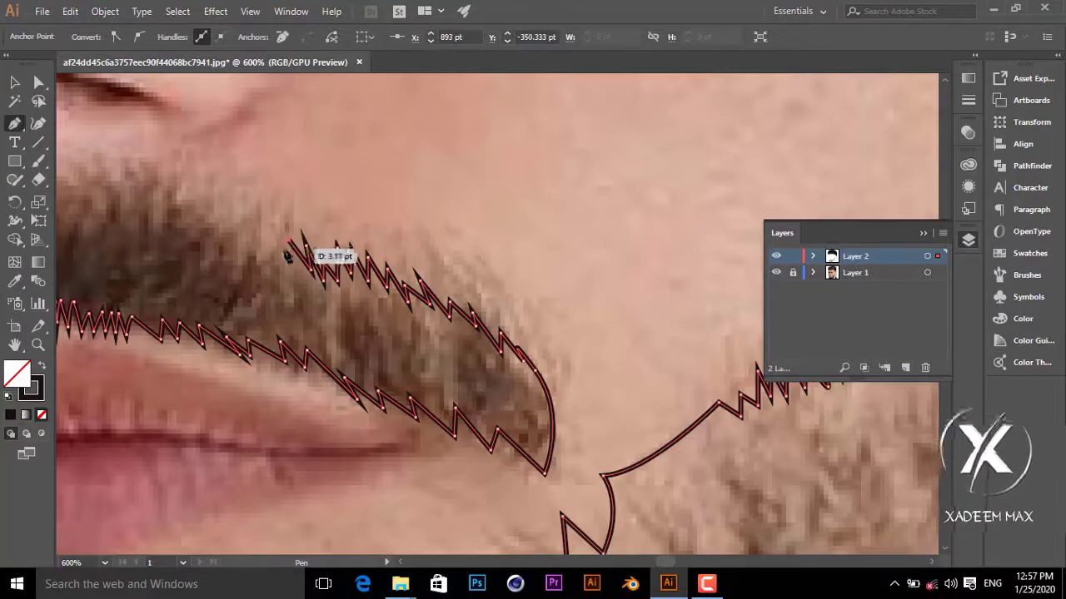
click(271, 250)
click(245, 208)
click(223, 190)
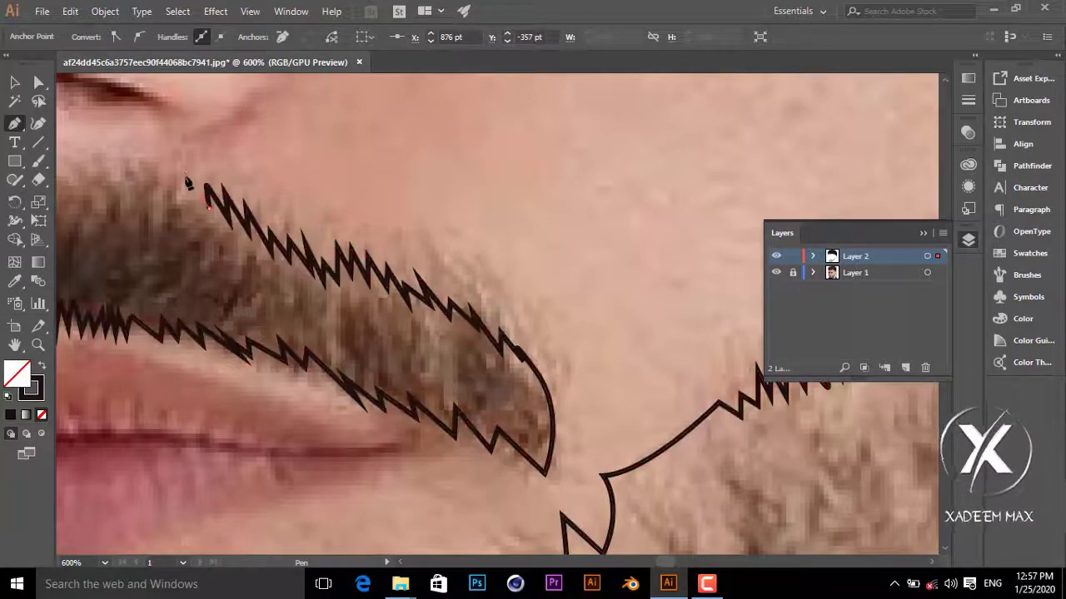
click(185, 170)
Step: Curve the beard outline around the mustache's left end and down the left cheek
key(ctrl+minus)
key(ctrl+minus)
key(ctrl+minus)
key(ctrl+minus)
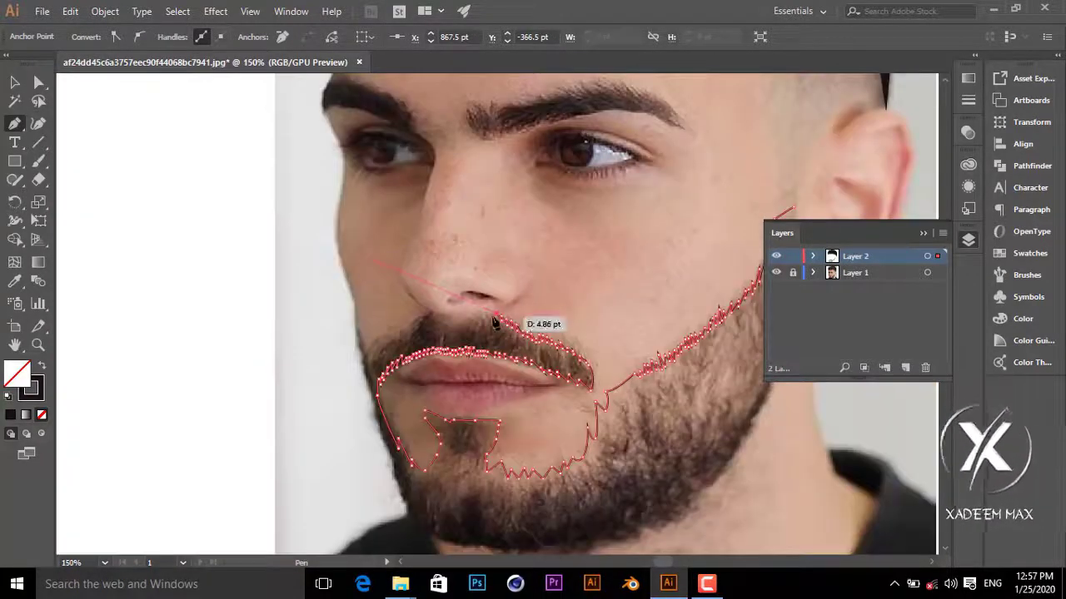
drag(496, 326, 387, 359)
key(ctrl+plus)
key(ctrl+plus)
key(ctrl+plus)
mouse_move(279, 310)
mouse_down()
mouse_move(255, 331)
mouse_move(352, 320)
mouse_move(360, 333)
mouse_move(332, 339)
mouse_up()
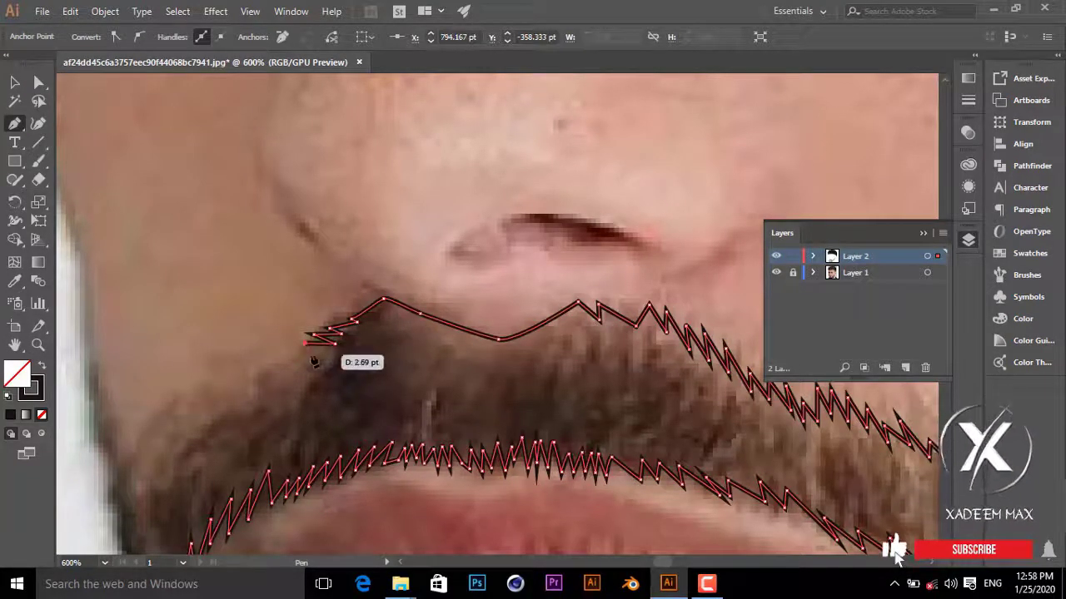
drag(330, 337, 302, 370)
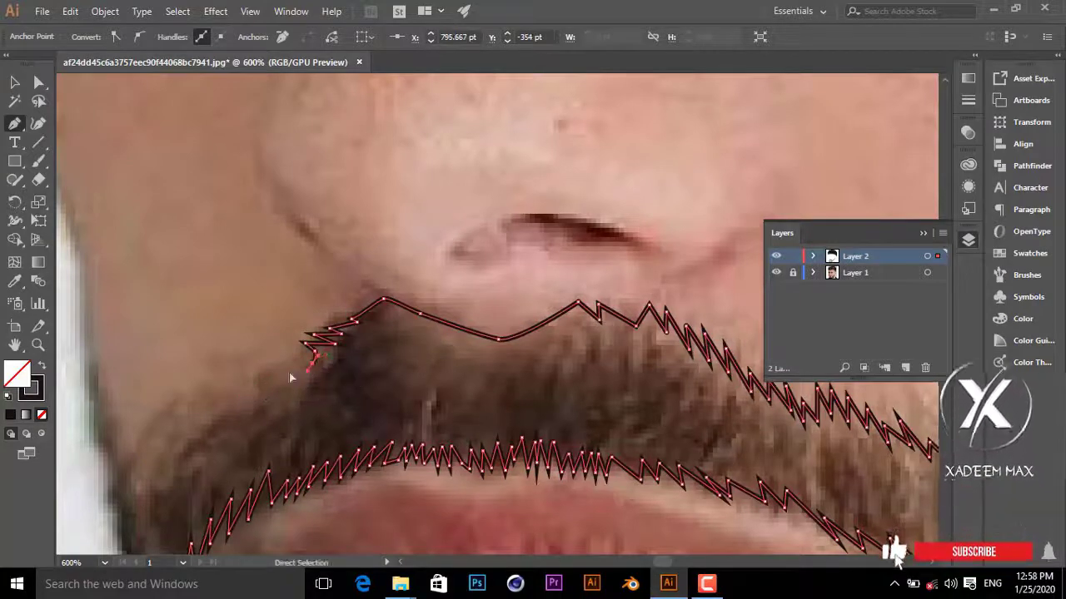
drag(225, 404, 215, 416)
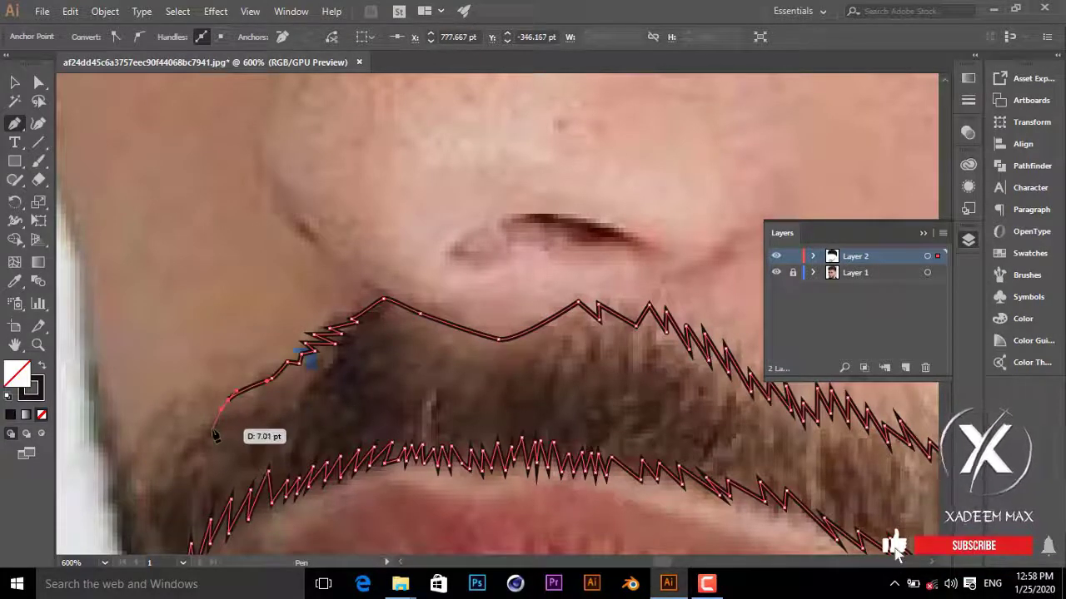
key(ctrl+minus)
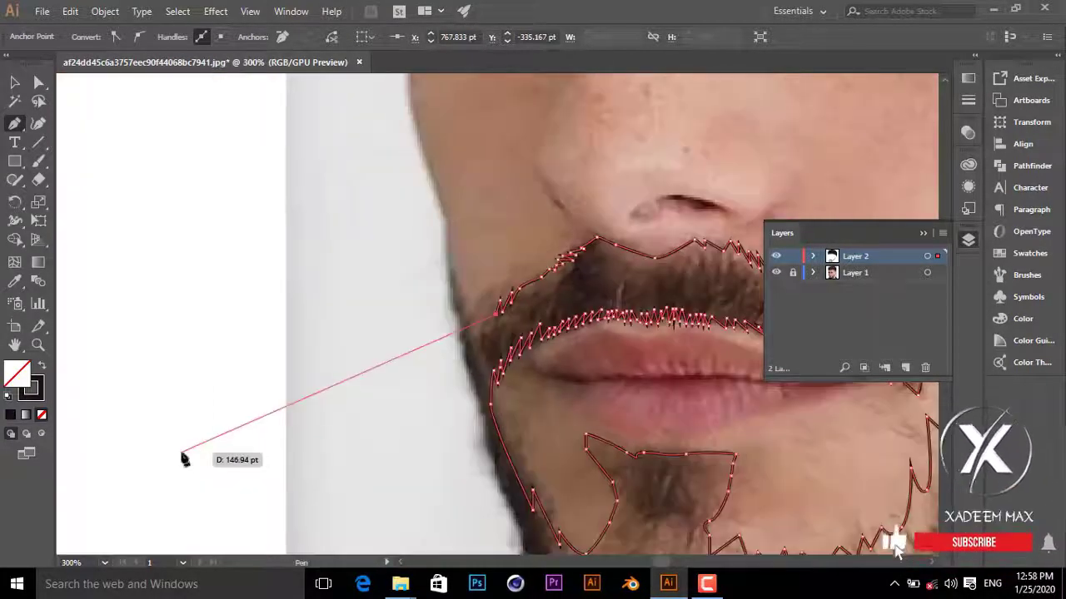
drag(490, 331, 479, 350)
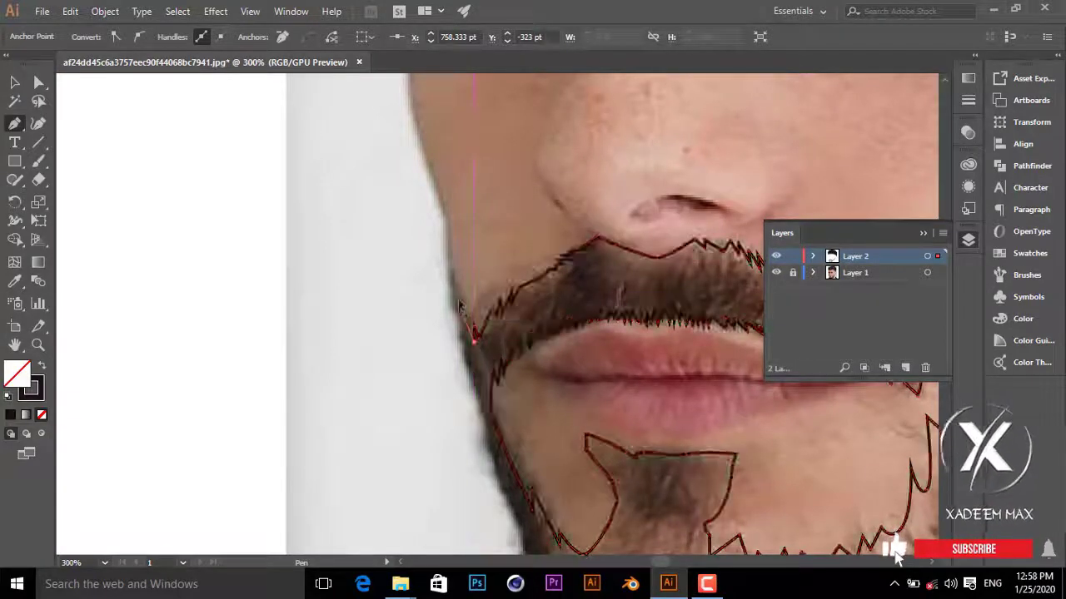
mouse_move(457, 308)
mouse_down()
mouse_move(450, 244)
mouse_move(500, 493)
mouse_up()
Step: Trace curved anchor points down the left jawline
key(ctrl+plus)
drag(509, 356, 512, 337)
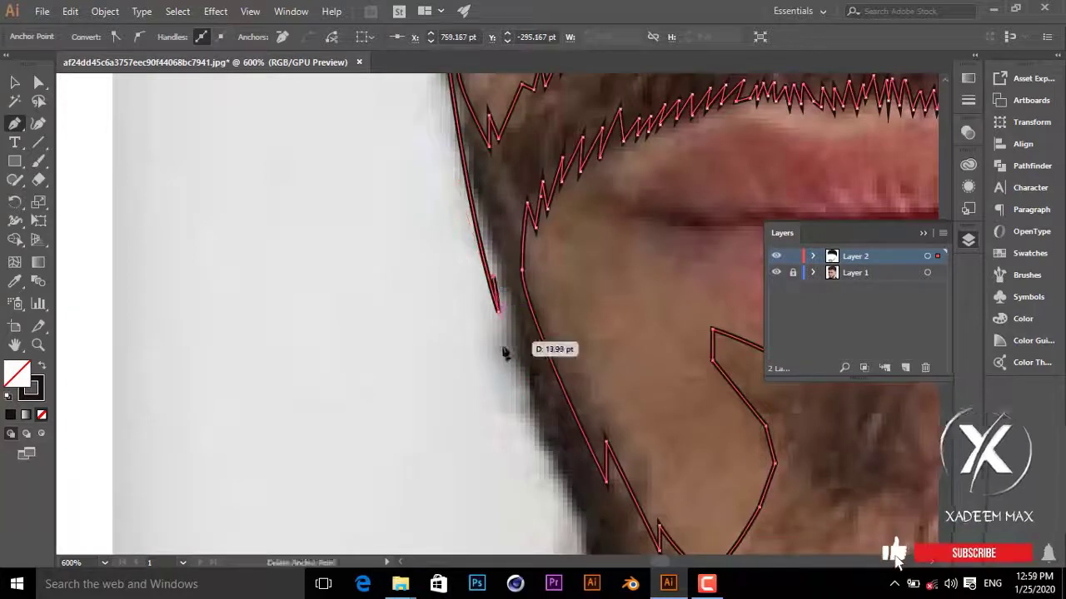
drag(533, 433, 567, 408)
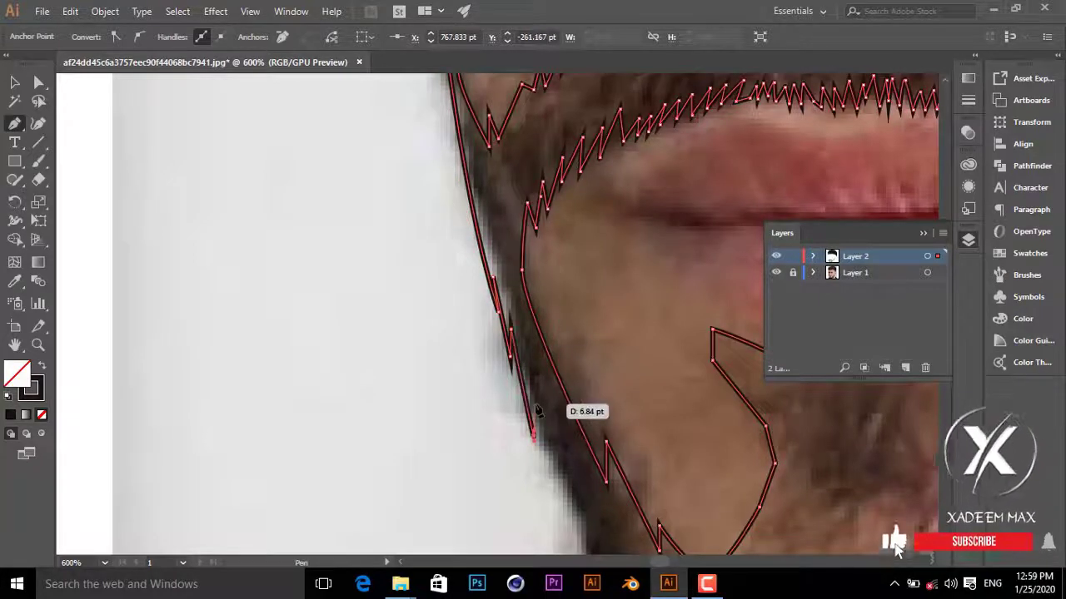
click(556, 476)
drag(556, 479, 496, 250)
click(523, 329)
click(546, 388)
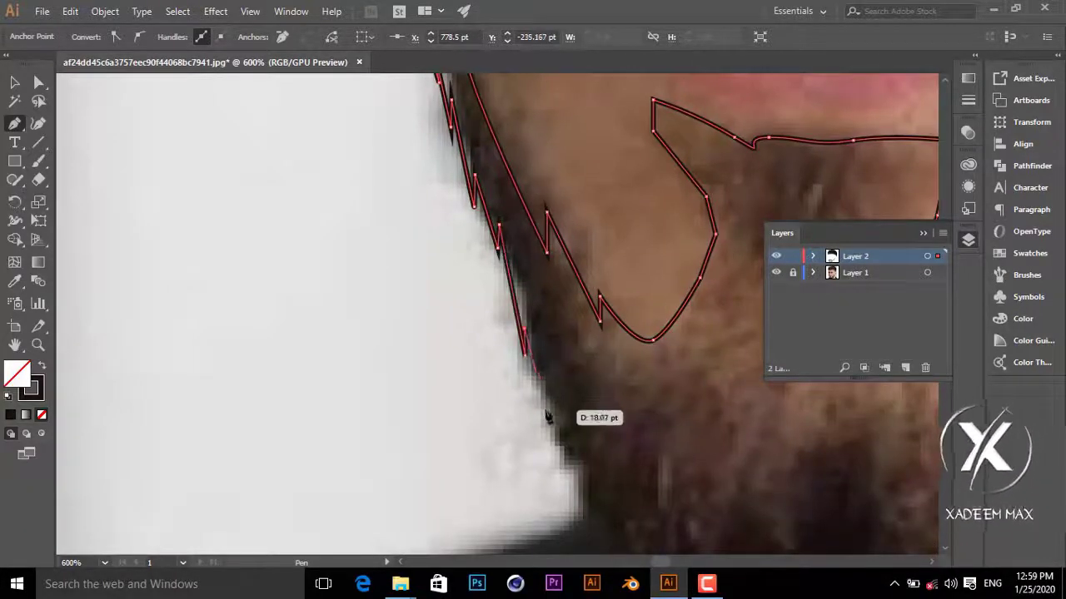
mouse_move(547, 411)
mouse_down()
mouse_move(565, 437)
mouse_move(521, 379)
mouse_up()
key(ctrl+minus)
key(ctrl+plus)
Step: Add spiky points along the jawline down toward the chin
click(531, 385)
click(557, 424)
click(587, 435)
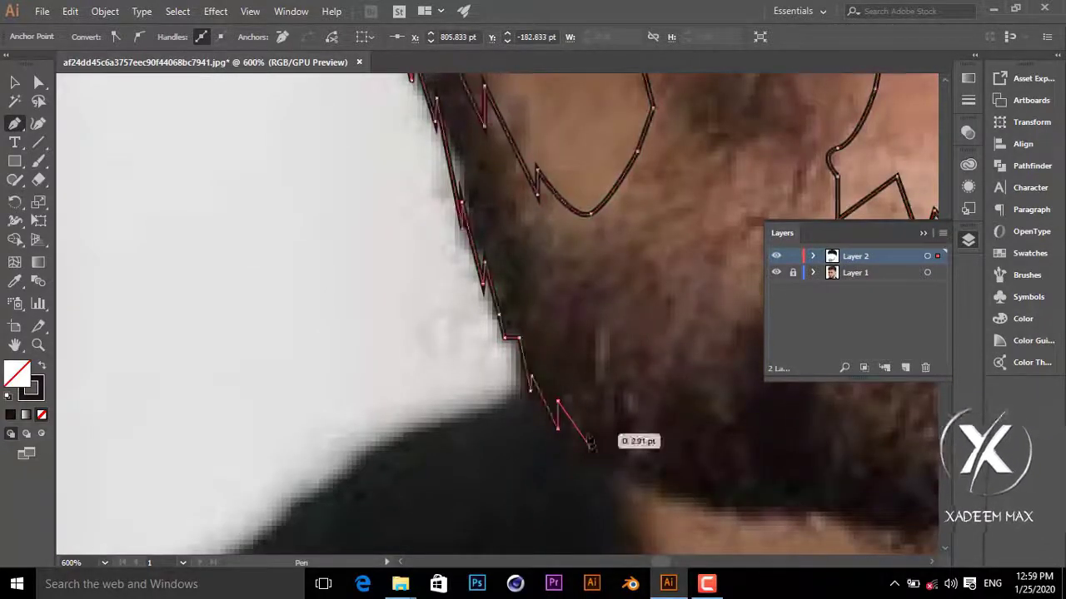
click(609, 452)
click(656, 472)
click(677, 474)
key(ctrl+minus)
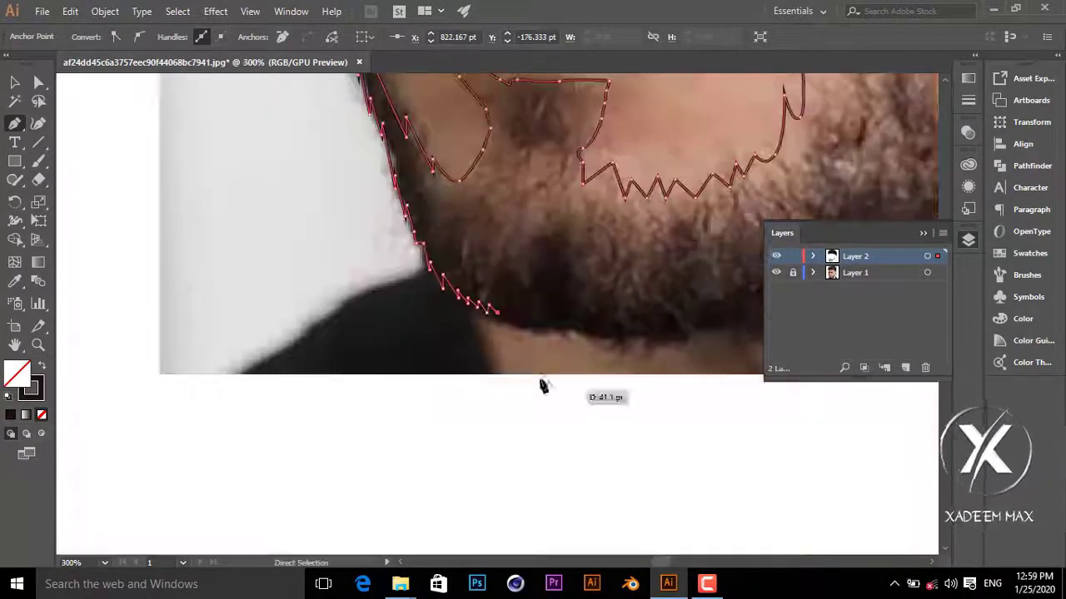
Step: Trace the beard's lower edge under the chin
click(522, 321)
click(566, 325)
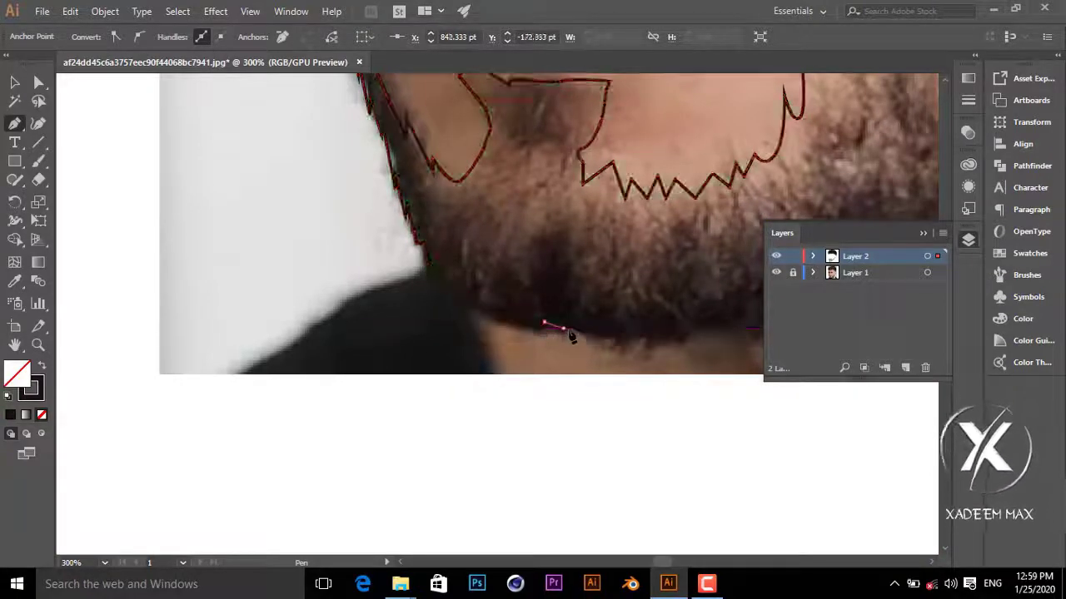
click(598, 336)
drag(599, 336, 457, 382)
click(475, 387)
click(493, 383)
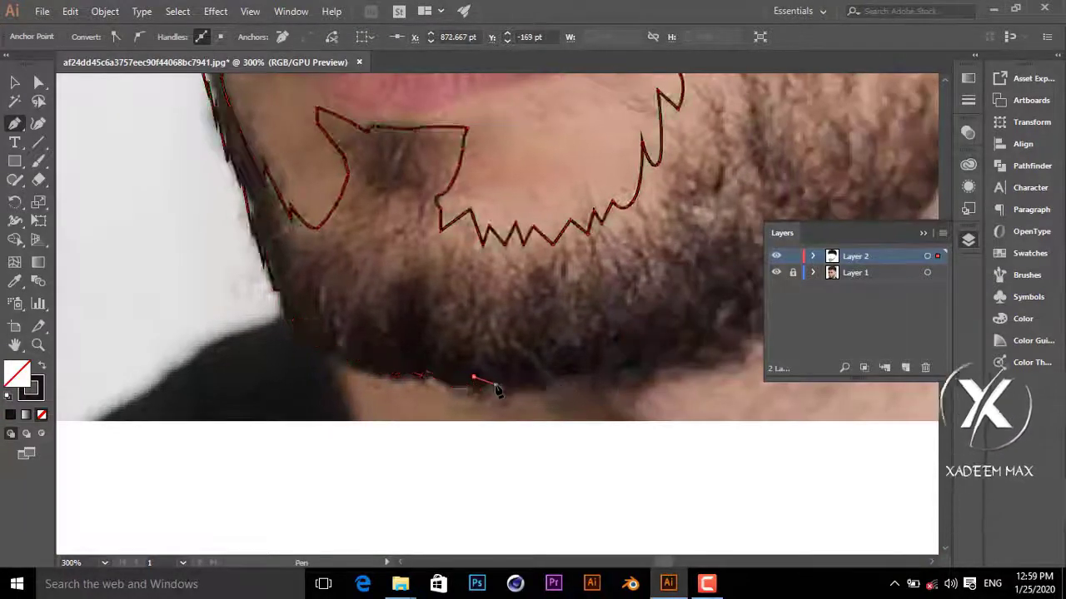
click(530, 380)
click(552, 378)
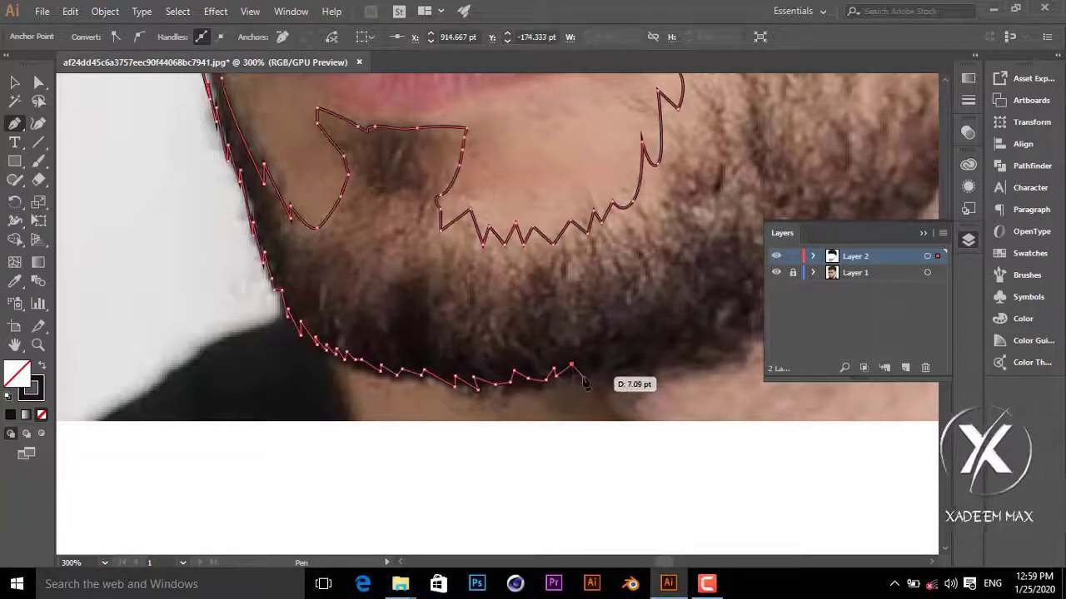
drag(606, 364, 502, 422)
click(497, 440)
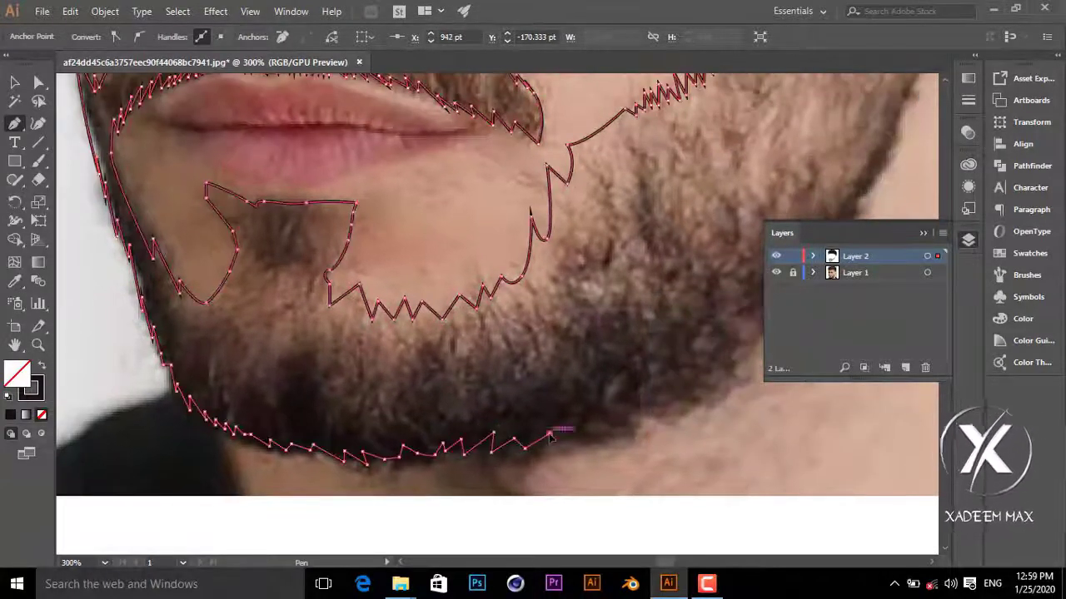
click(540, 450)
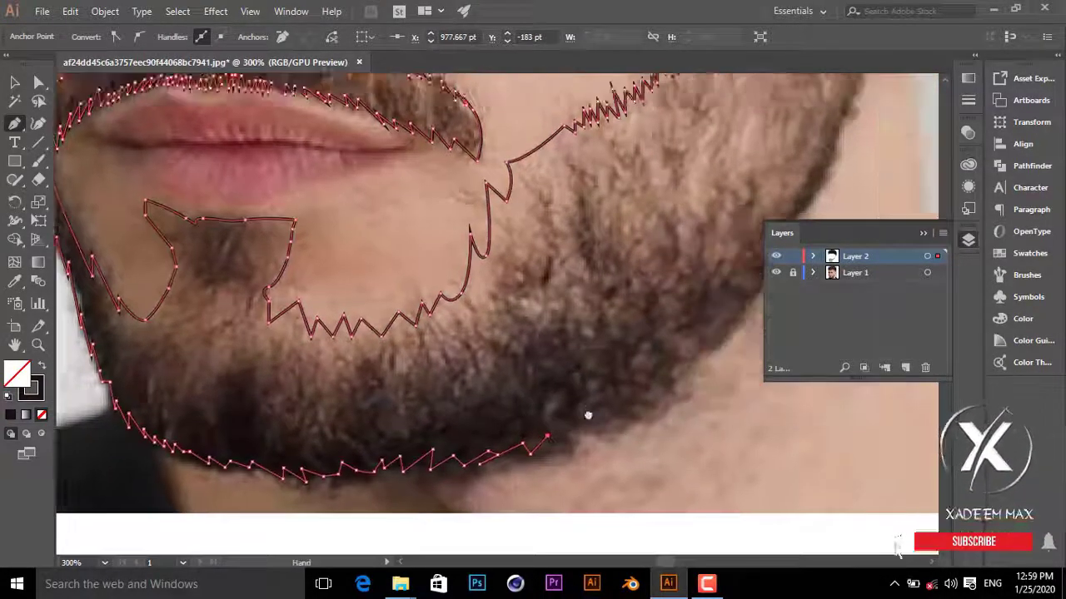
Step: Add zigzag points from the beard bottom up the right jawline
drag(583, 424, 450, 500)
click(440, 497)
click(473, 499)
click(504, 470)
click(527, 452)
click(548, 464)
click(580, 414)
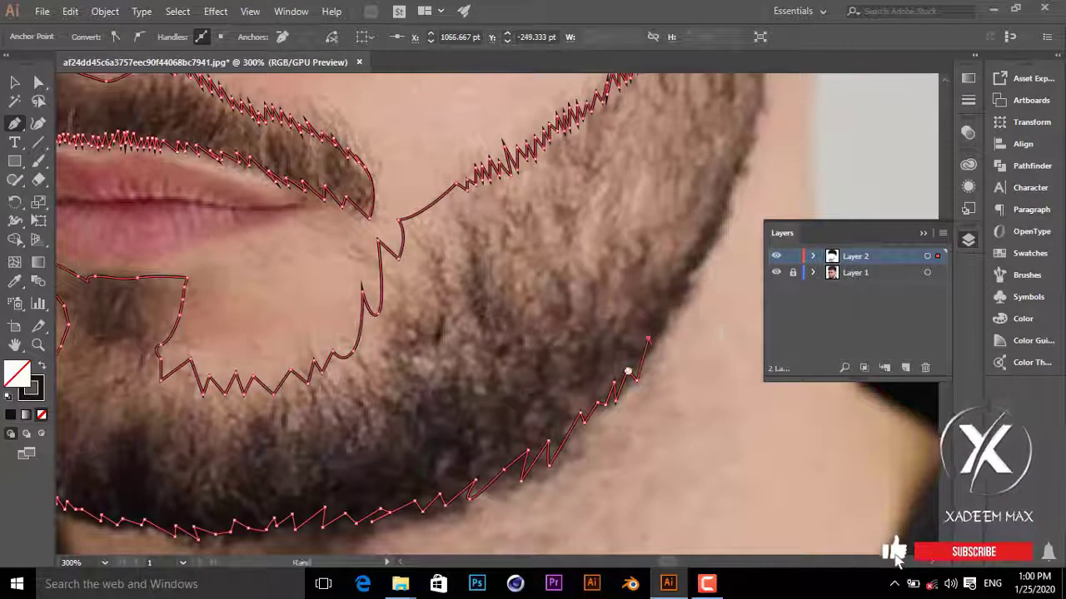
click(583, 471)
click(606, 424)
click(671, 291)
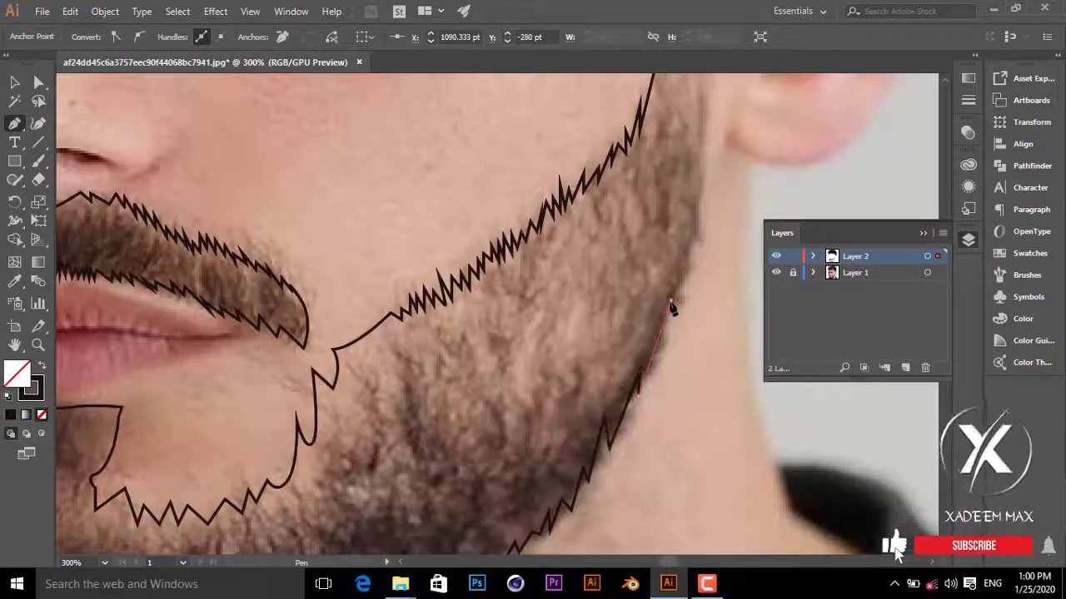
Step: Run the outline up to the sideburn, close it at the start point, and fill it dark brown
drag(681, 281, 608, 465)
click(623, 387)
click(629, 263)
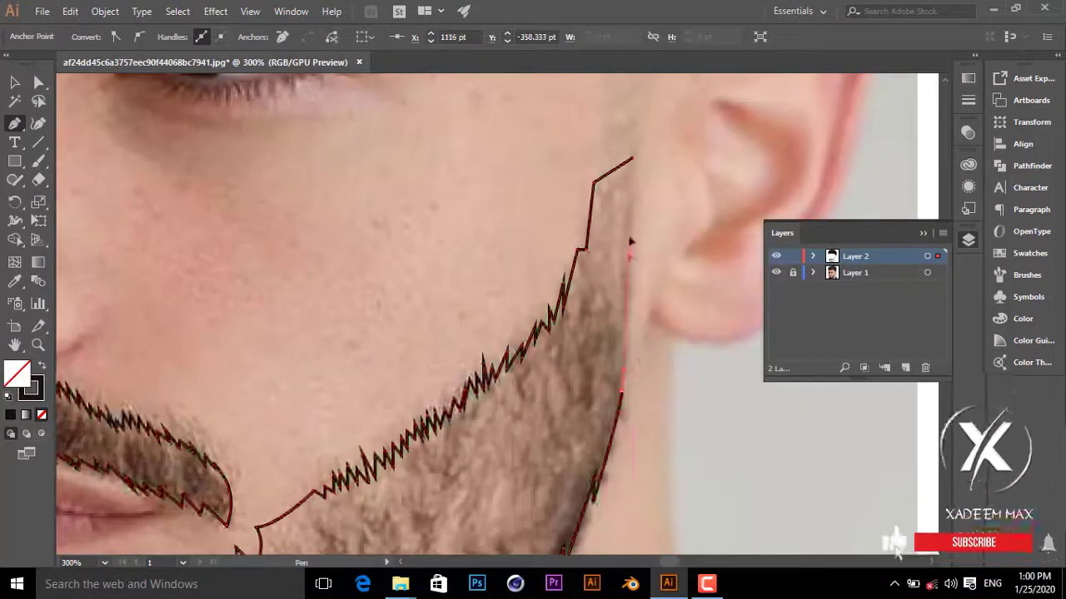
click(633, 162)
key(ctrl+1)
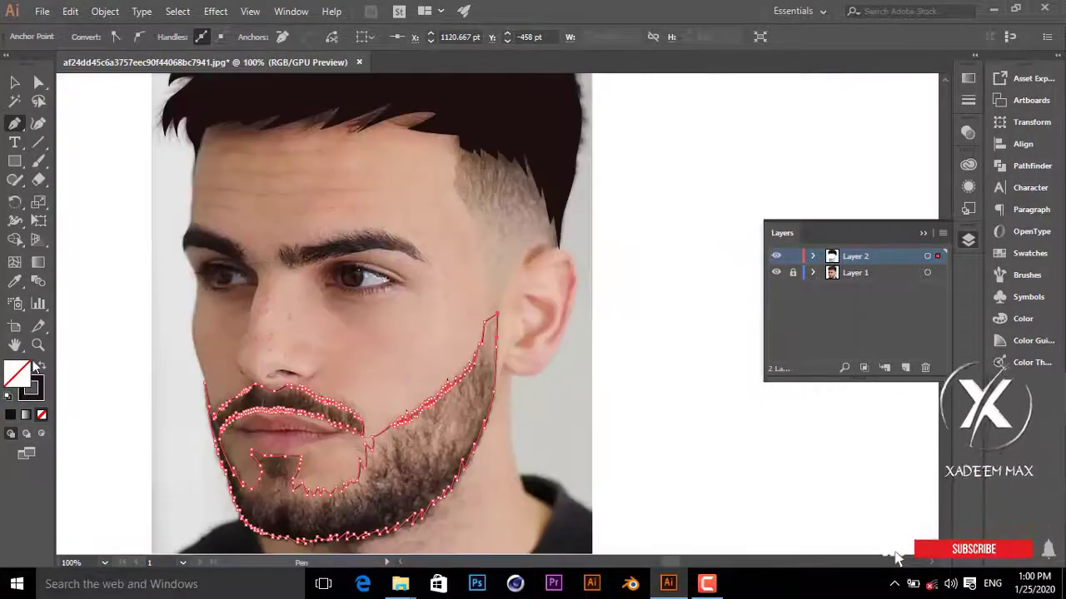
click(40, 369)
Step: Deselect the beard and hide the reference photo layer
key(v)
click(616, 412)
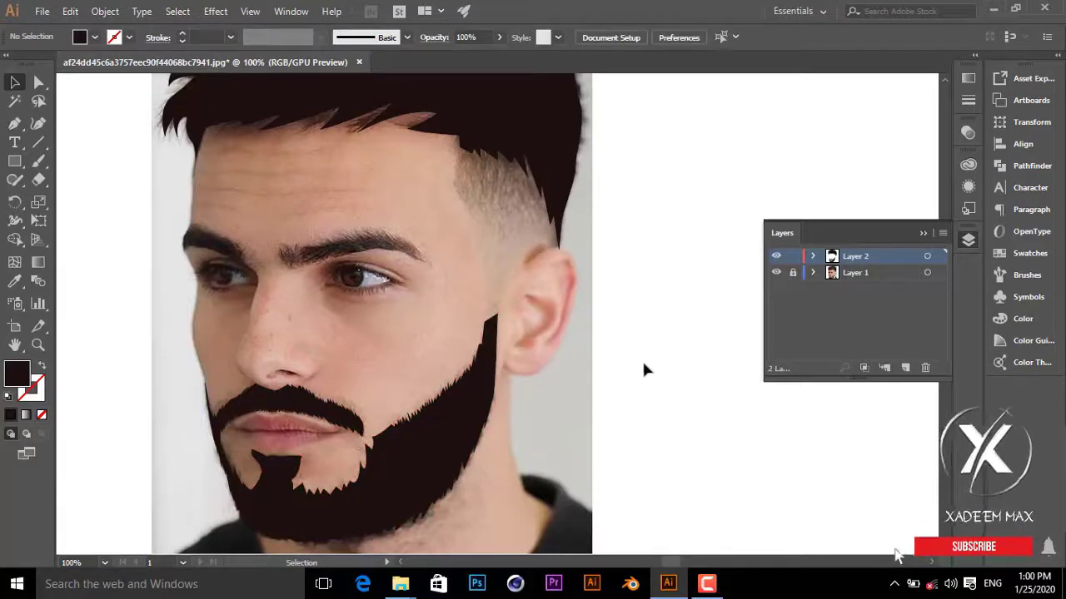
click(777, 273)
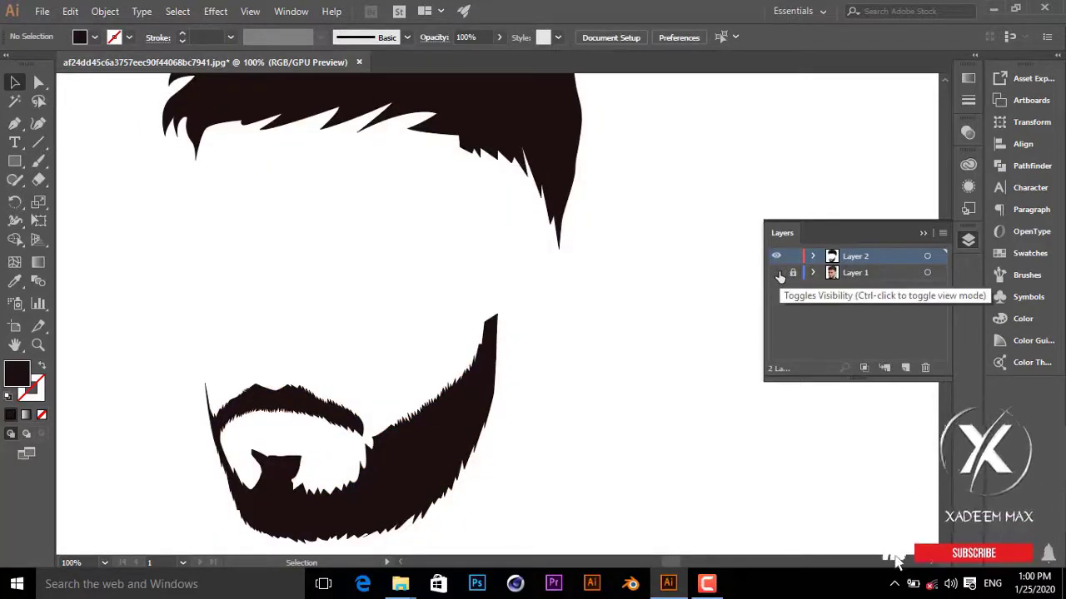
Step: Zoom in on the face and turn Layer 1's photo back on beneath the artwork
key(ctrl+minus)
key(ctrl+minus)
key(ctrl+plus)
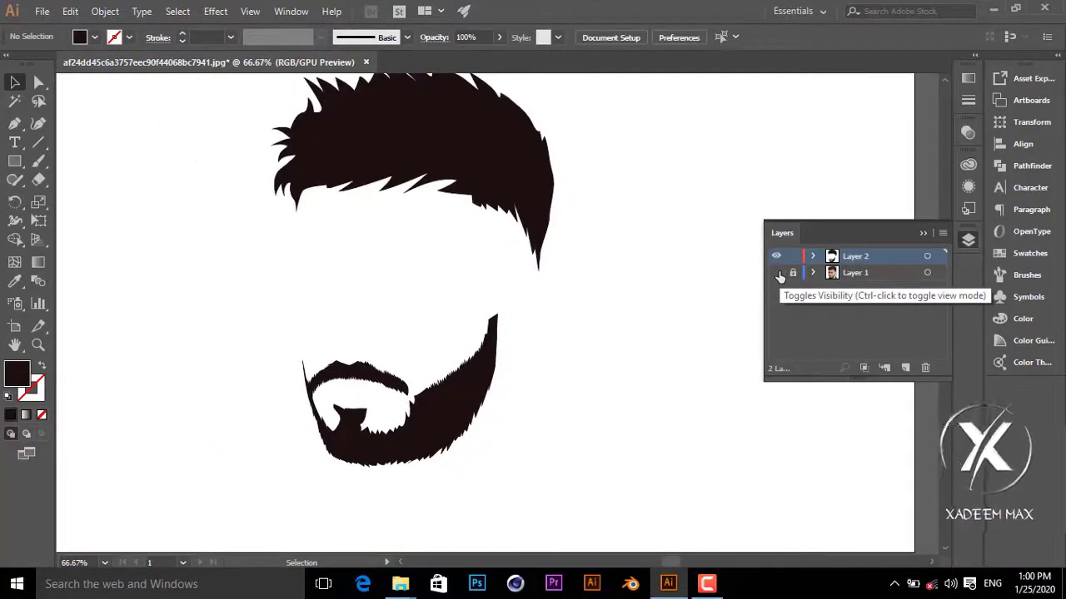
key(ctrl+plus)
key(ctrl+minus)
key(ctrl+minus)
key(ctrl+plus)
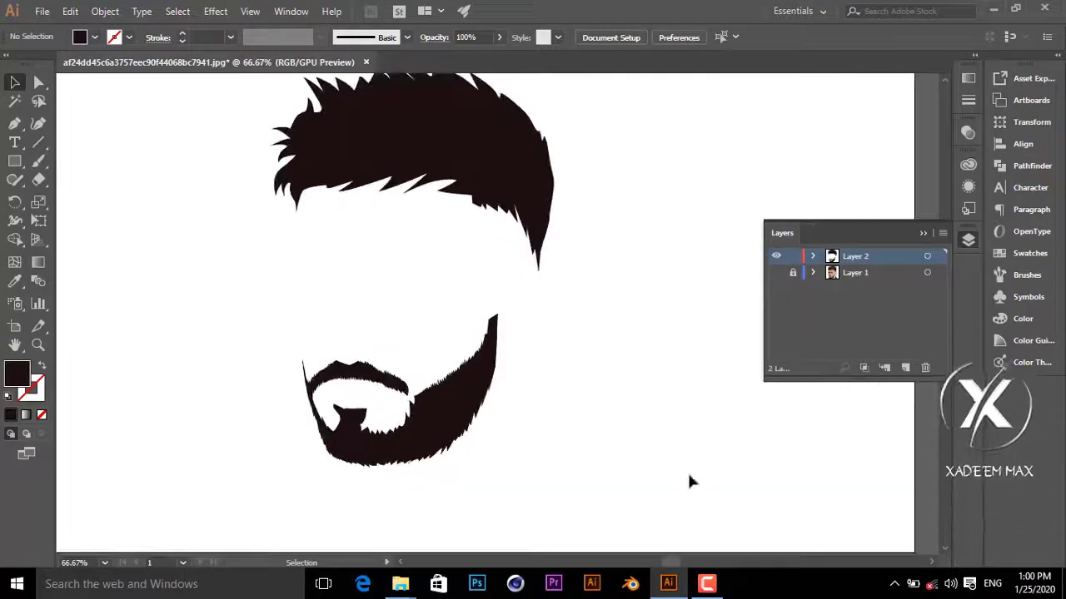
key(ctrl+plus)
key(ctrl+plus)
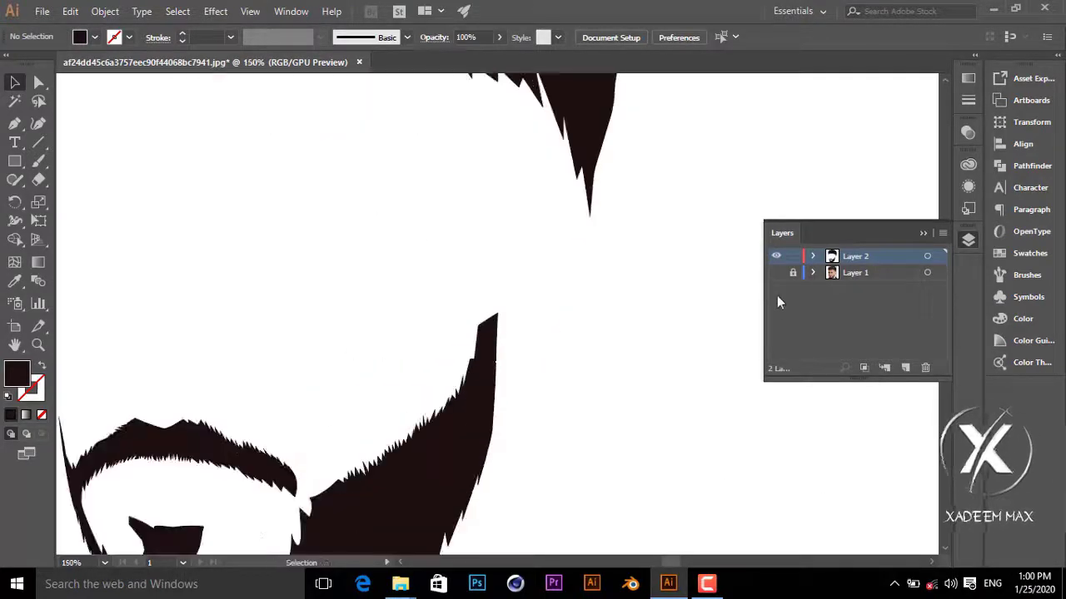
click(775, 272)
drag(429, 336, 631, 393)
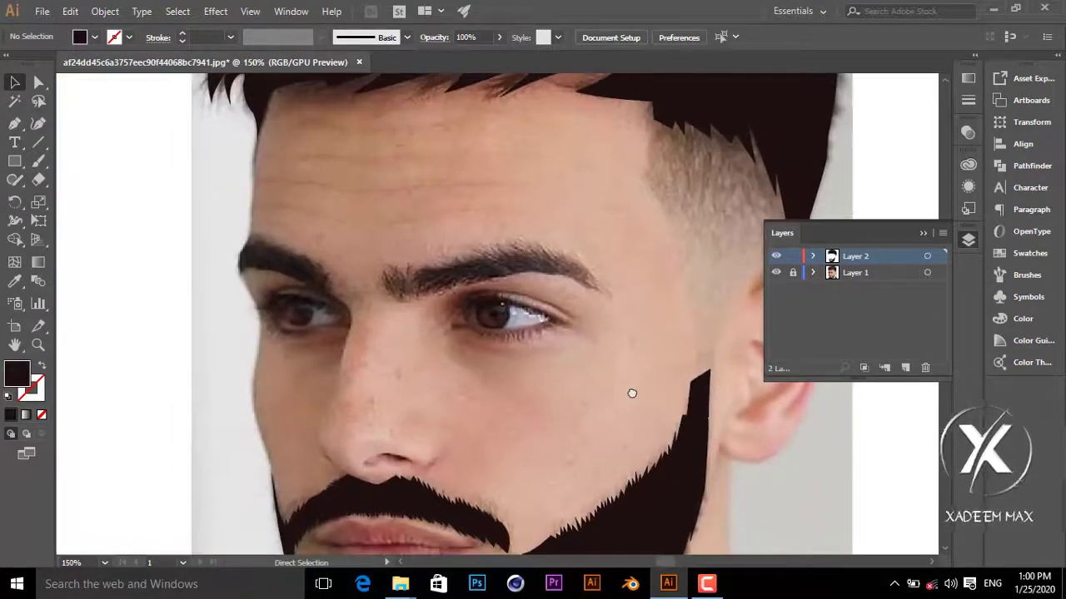
Step: Start an unfilled outline at the right eyebrow's inner end with jagged hair spikes
key(ctrl+plus)
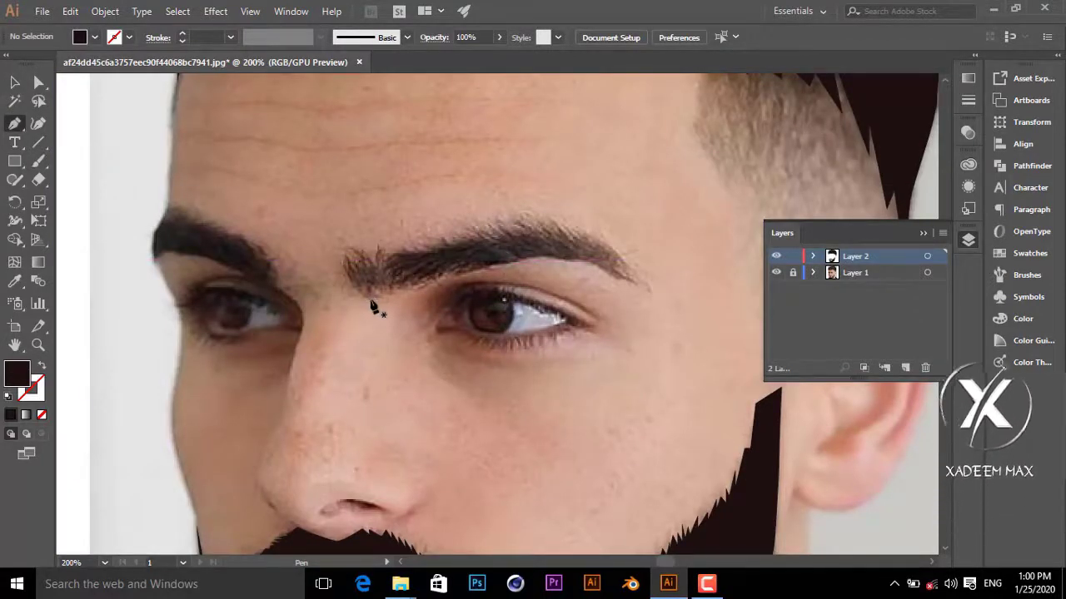
mouse_move(366, 294)
mouse_down()
mouse_move(349, 270)
mouse_move(50, 391)
mouse_move(521, 310)
mouse_move(530, 330)
mouse_up()
key(ctrl+plus)
key(shift+x)
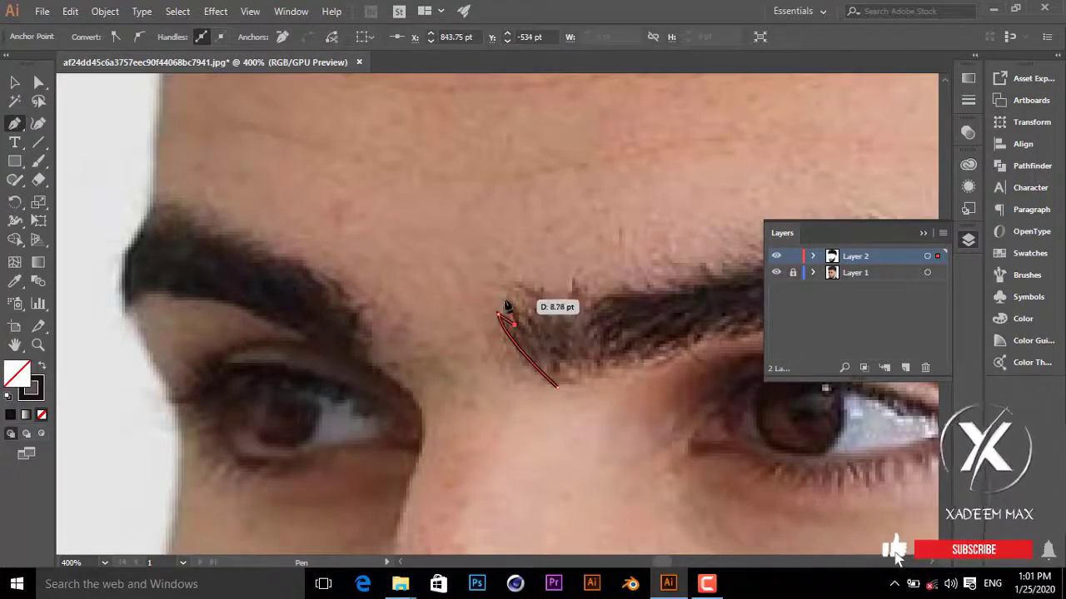
click(518, 297)
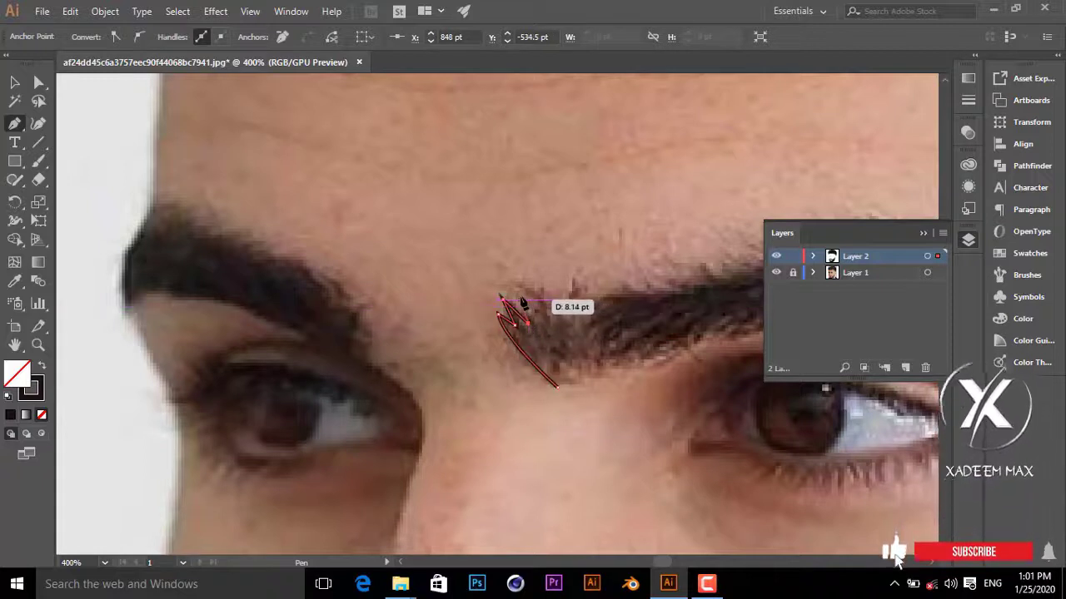
click(526, 323)
click(533, 300)
click(538, 321)
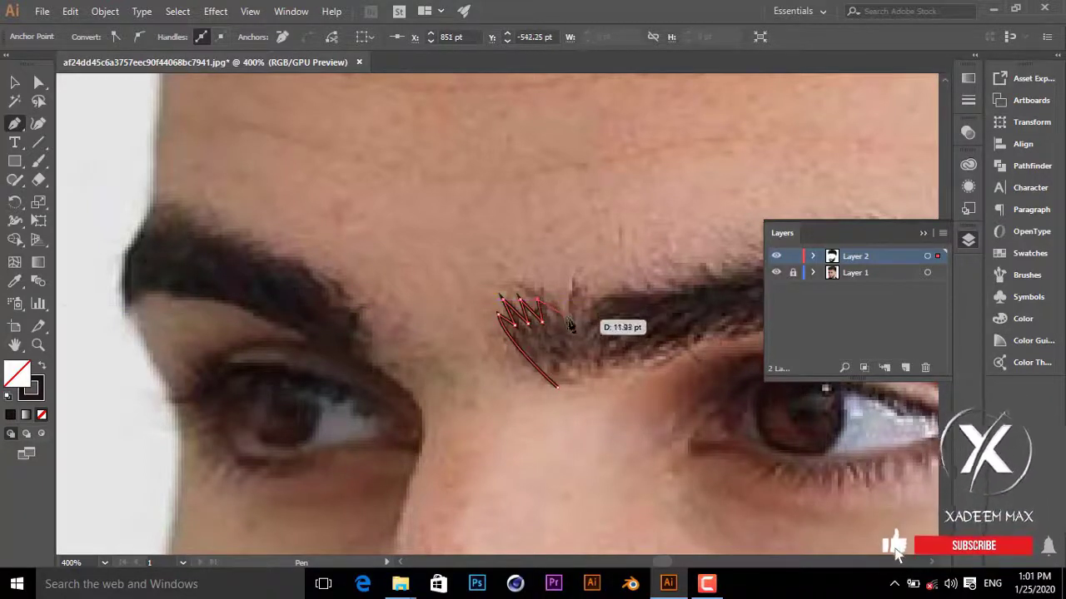
Step: Add taller hair spikes and continue the outline along the brow's top edge
click(556, 315)
click(572, 292)
click(571, 317)
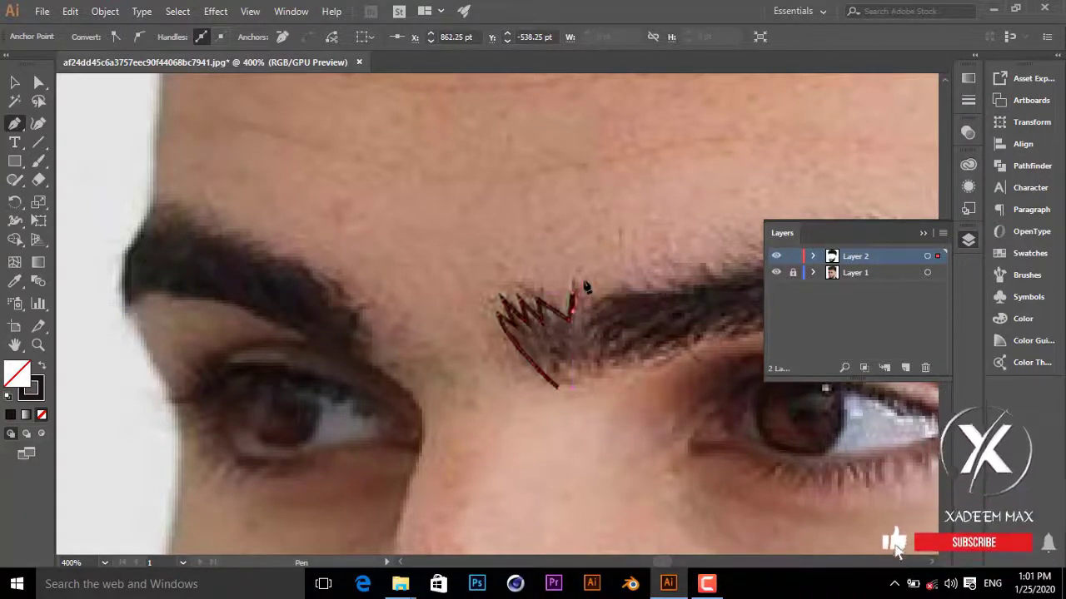
click(582, 278)
click(588, 306)
drag(633, 298, 473, 354)
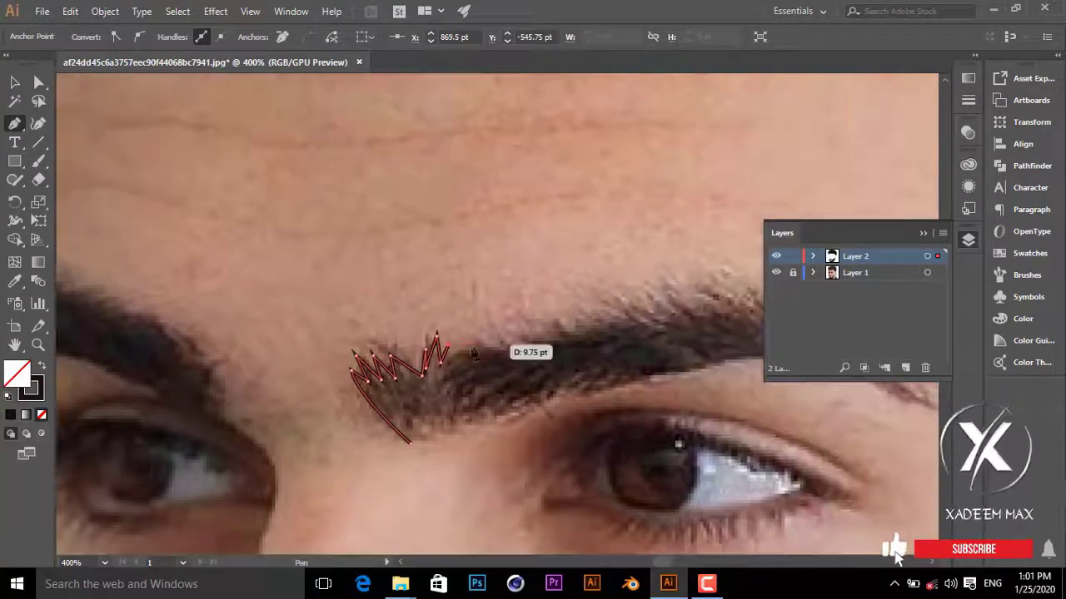
click(519, 360)
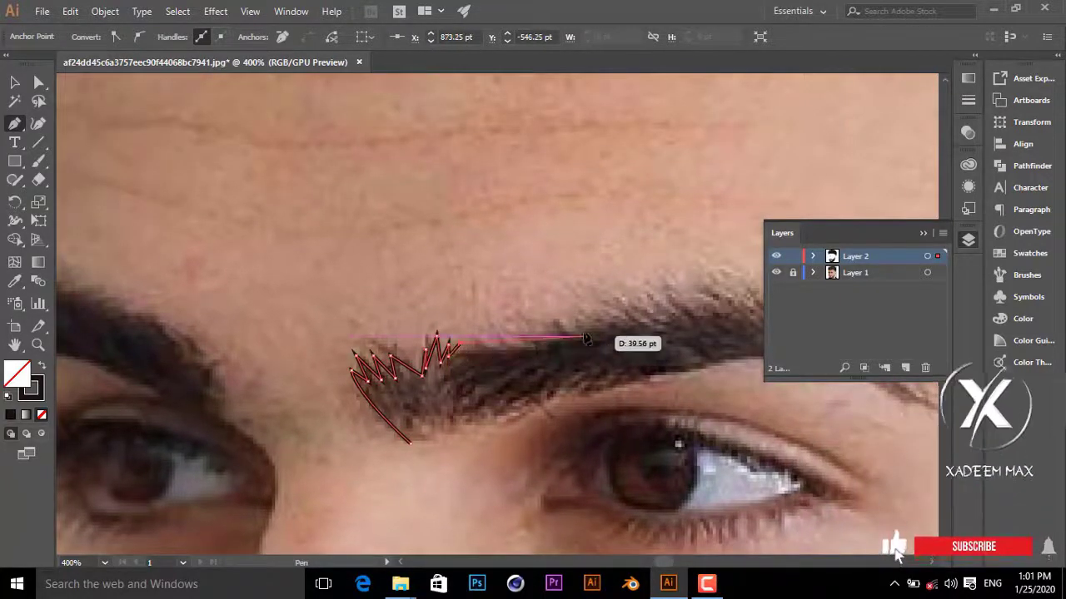
click(583, 326)
Step: Carry the outline to the eyebrow's outer tip and curve it back along the underside
click(660, 300)
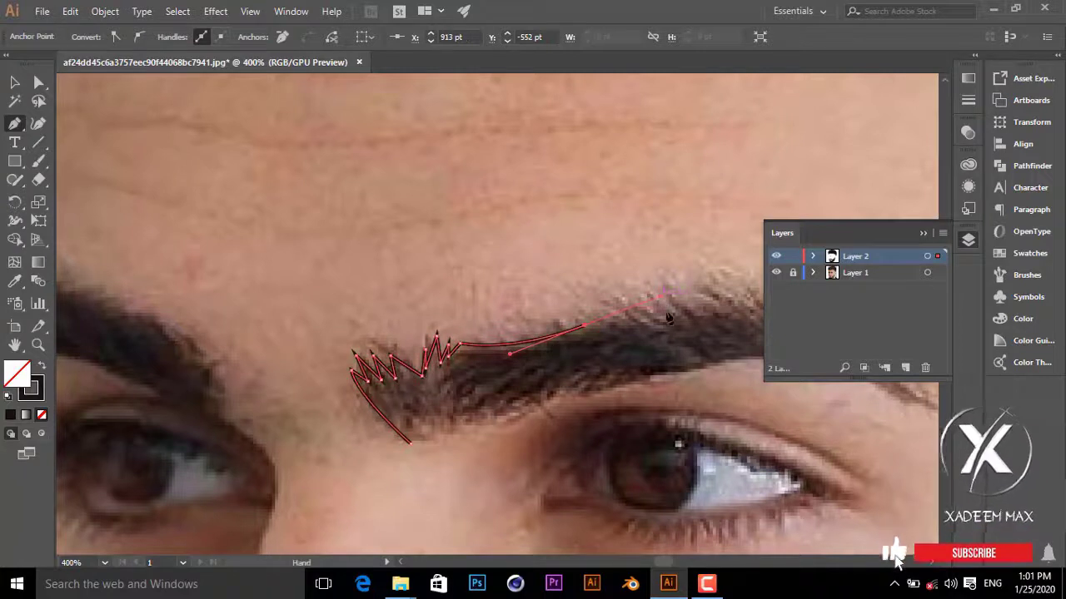
drag(669, 319, 456, 323)
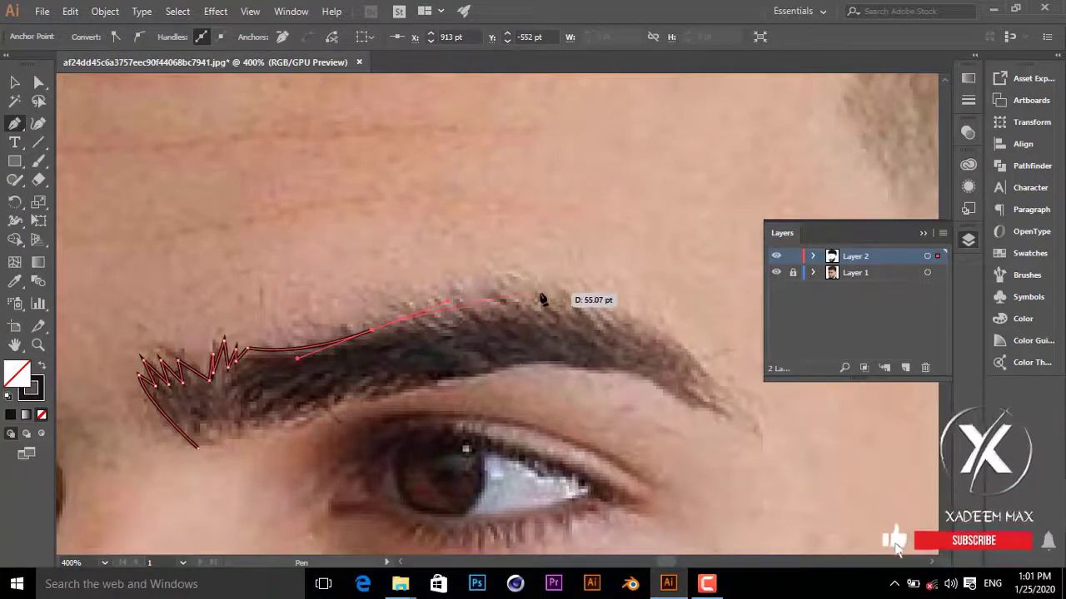
click(598, 301)
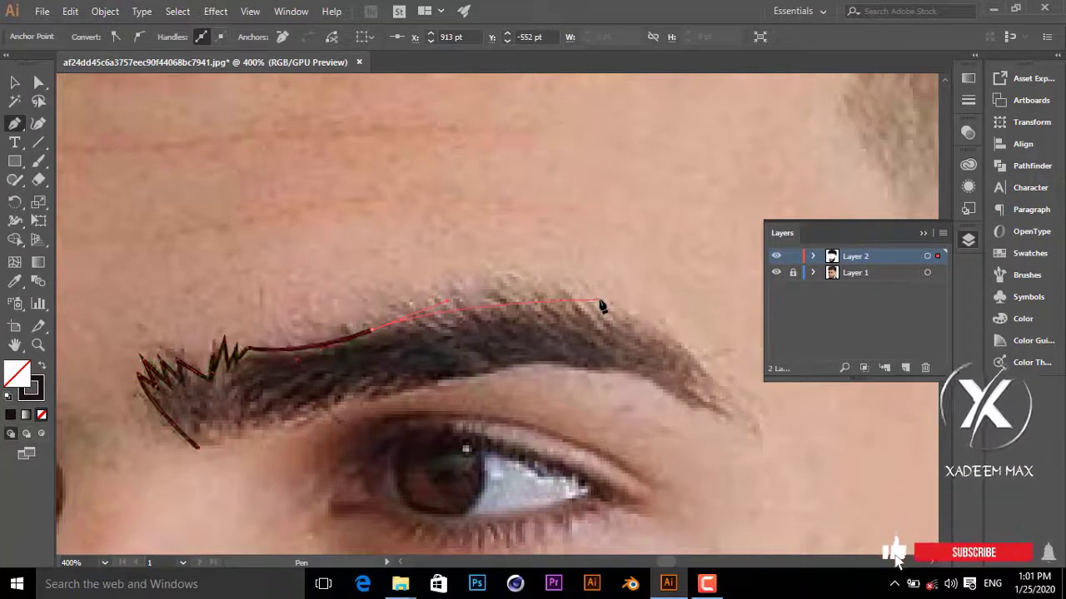
click(720, 385)
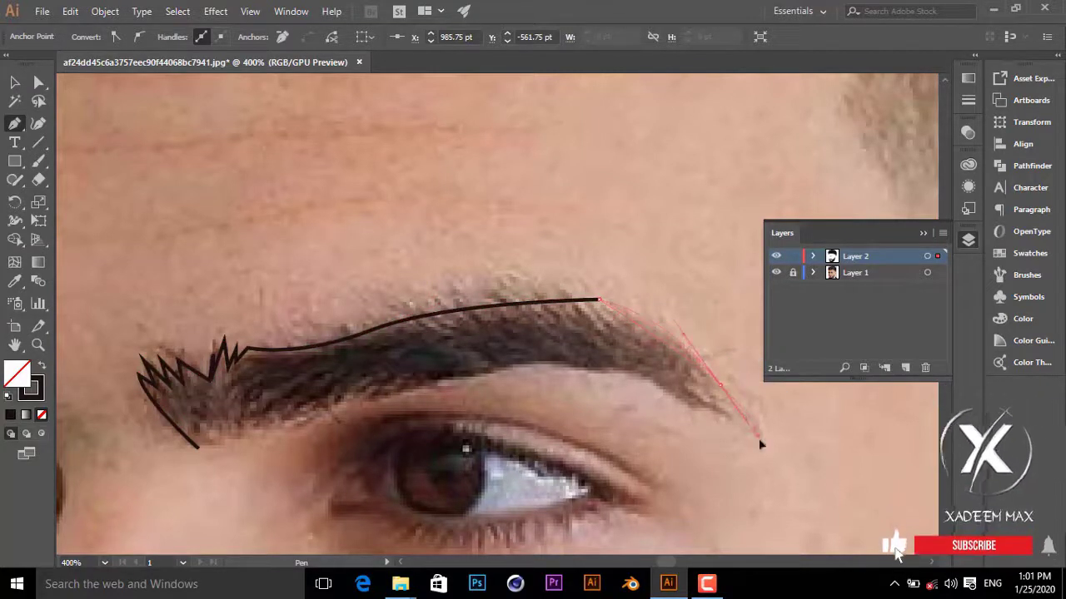
drag(798, 481, 801, 473)
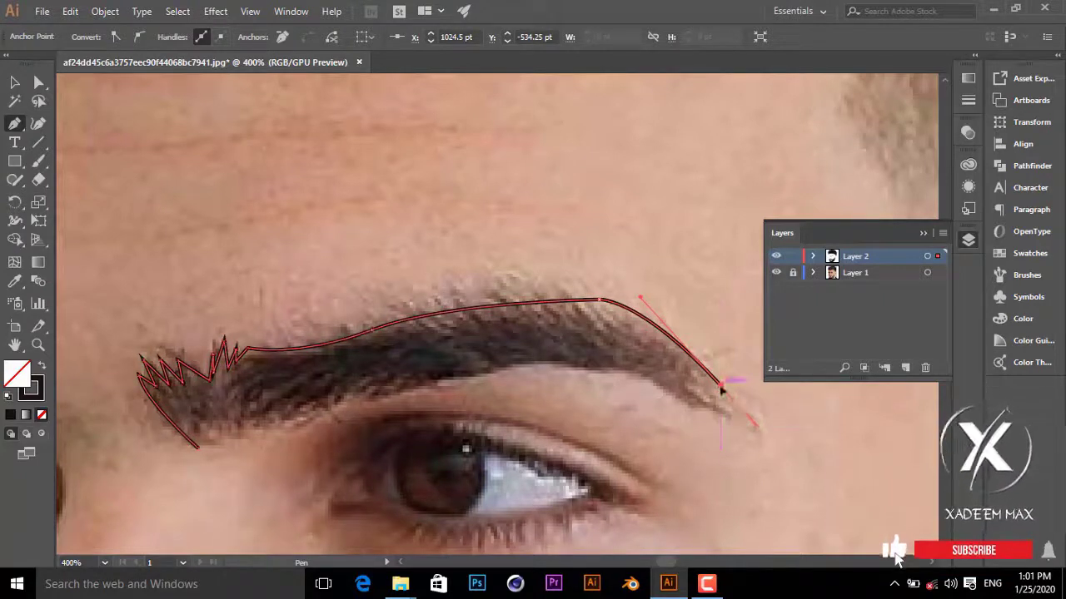
click(744, 413)
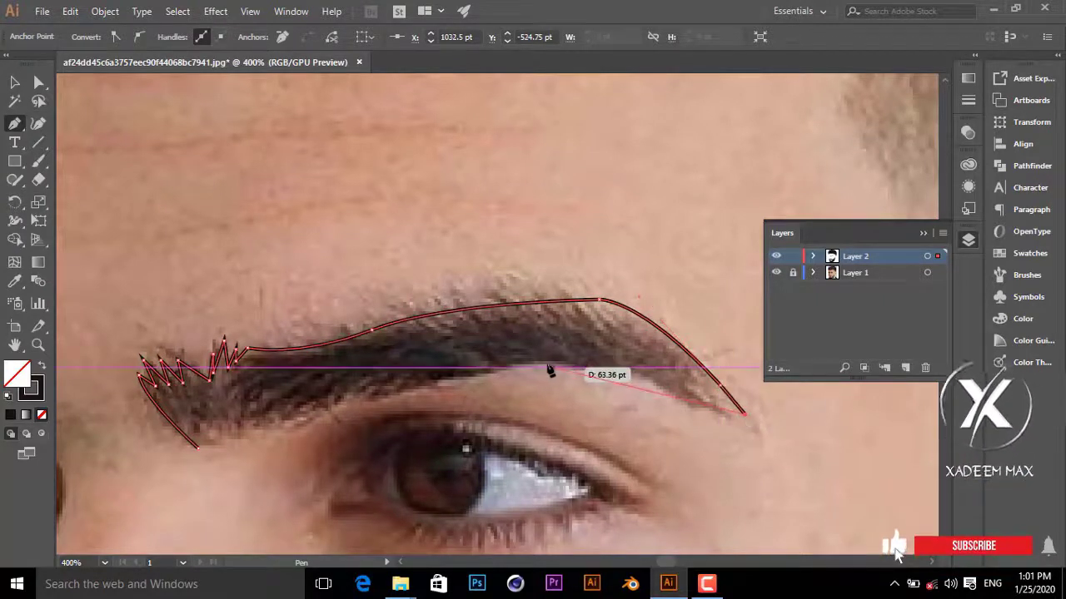
drag(438, 388, 202, 447)
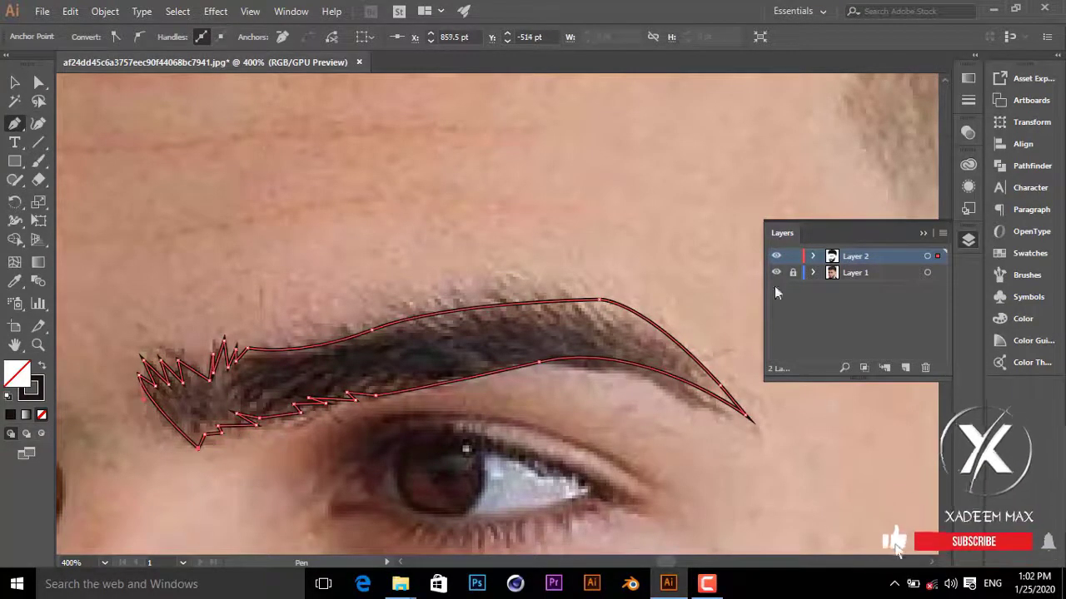
Step: Outline the left eyebrow from inner end to outer tip and back, closing at the start
scroll(418, 369, down, 3)
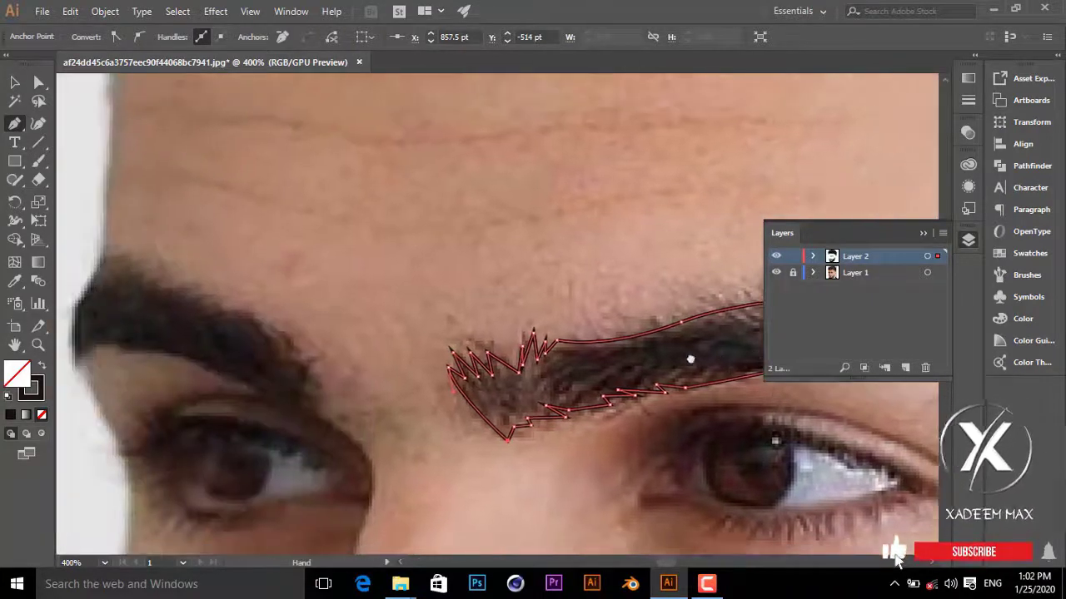
scroll(459, 375, up, 3)
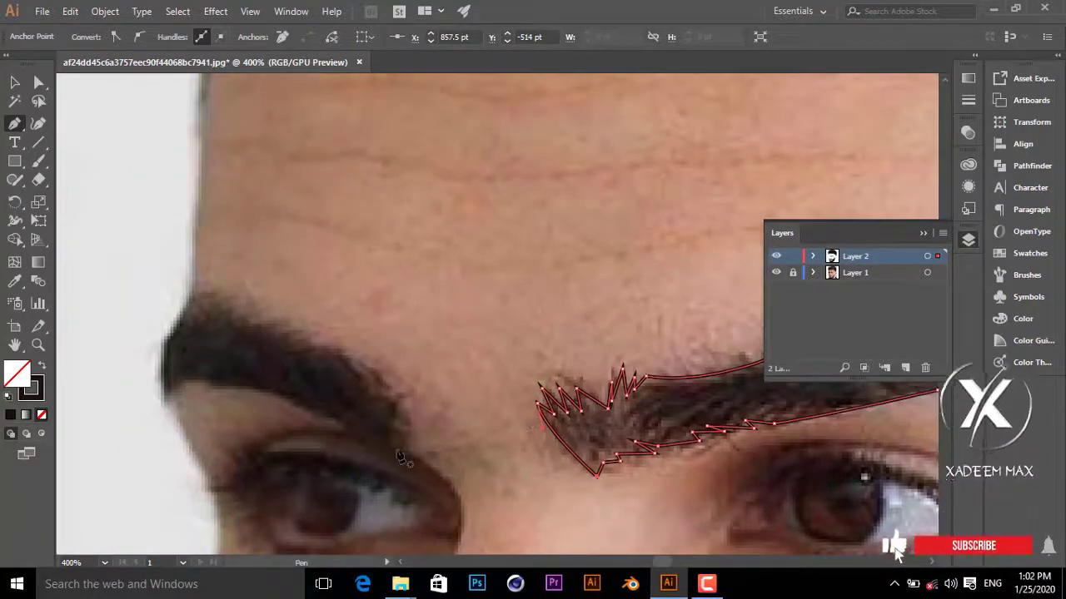
drag(400, 448, 391, 387)
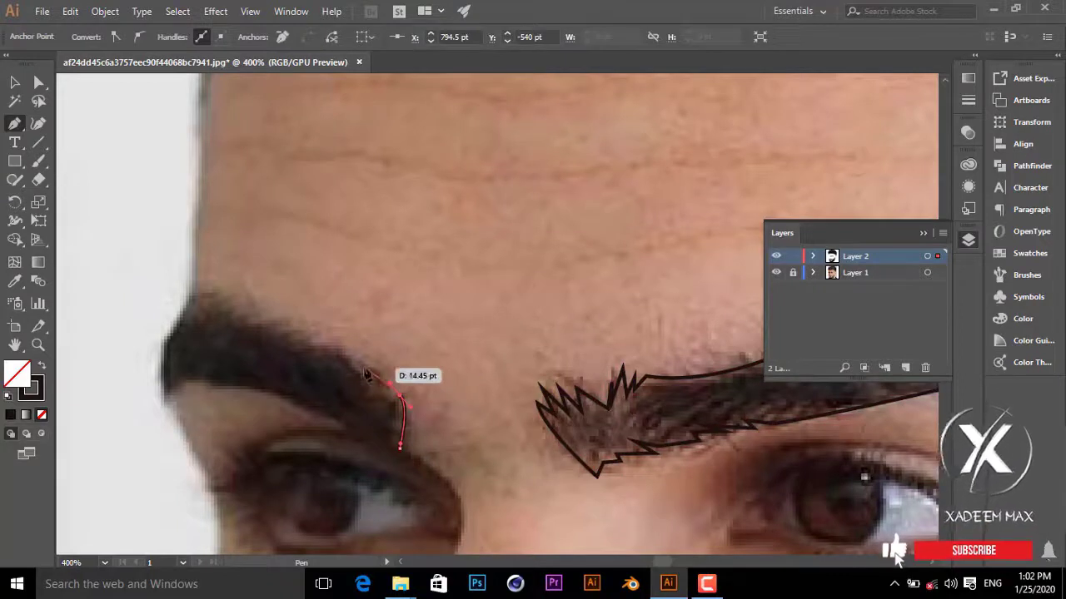
mouse_move(375, 383)
mouse_down()
mouse_move(333, 372)
mouse_move(269, 327)
mouse_up()
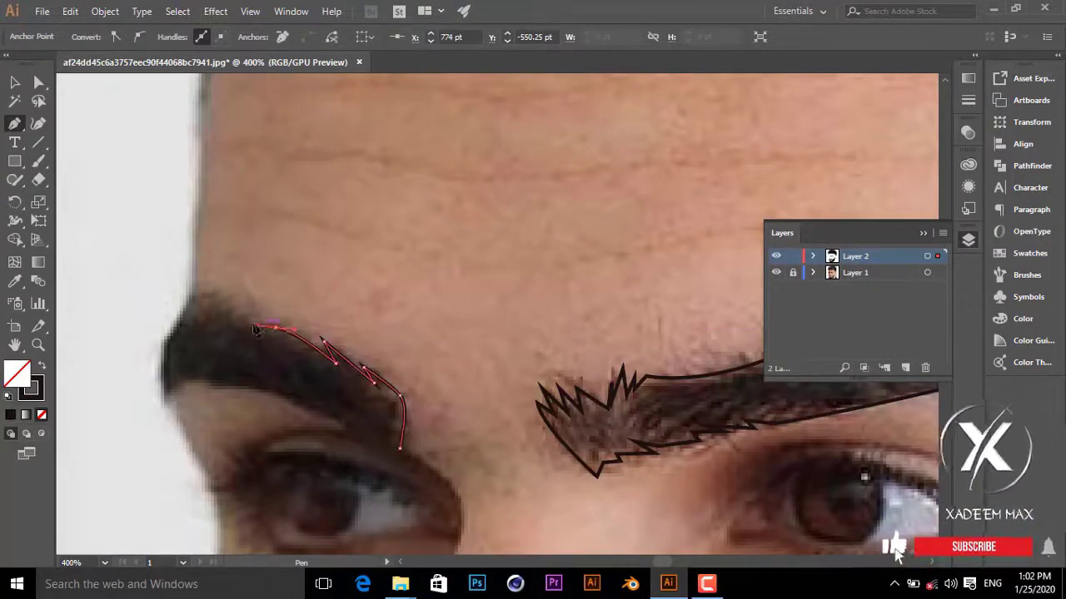
click(276, 327)
click(222, 314)
mouse_move(178, 321)
mouse_down()
mouse_move(165, 375)
mouse_move(213, 386)
mouse_up()
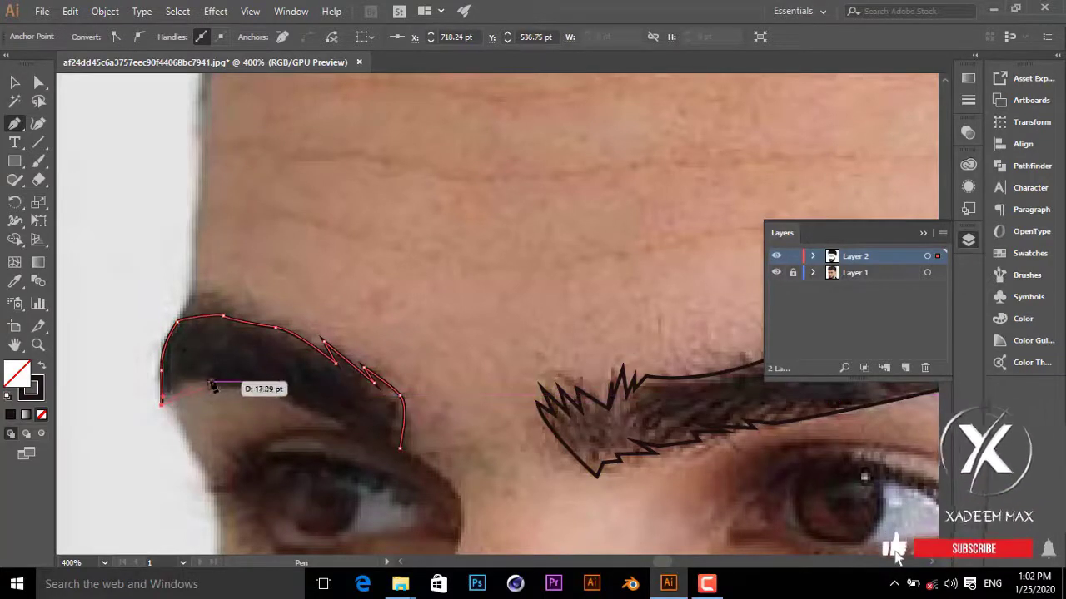
click(171, 360)
click(235, 382)
click(302, 405)
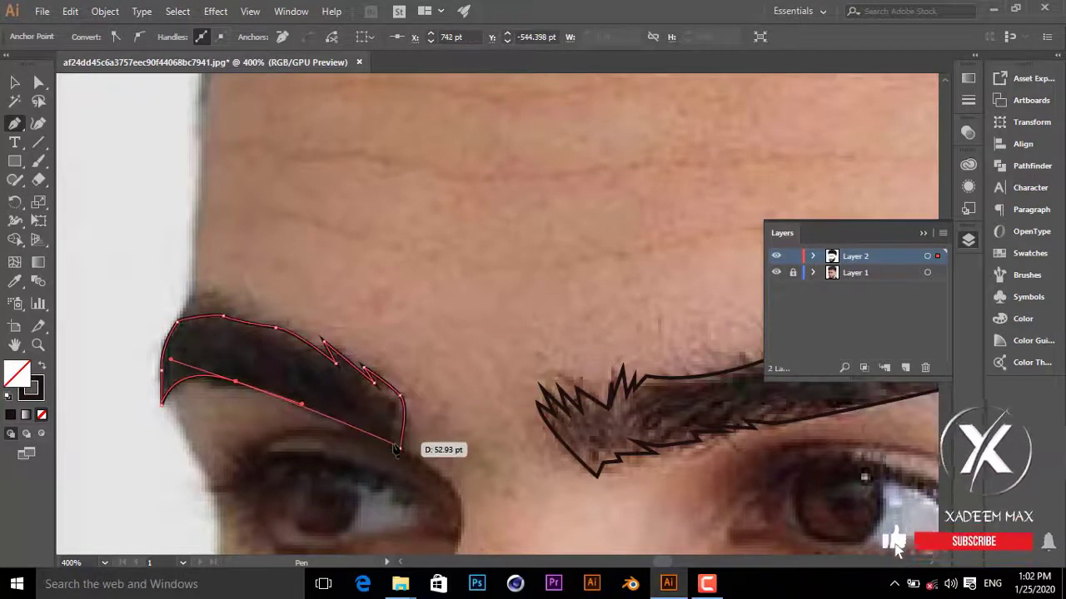
drag(398, 450, 428, 473)
drag(493, 511, 494, 506)
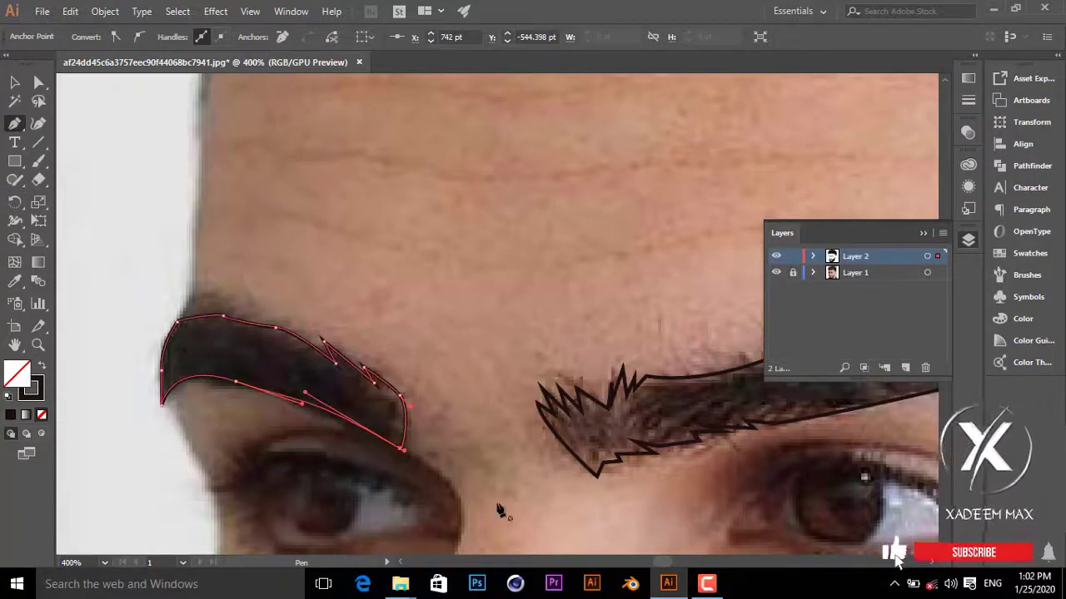
click(16, 81)
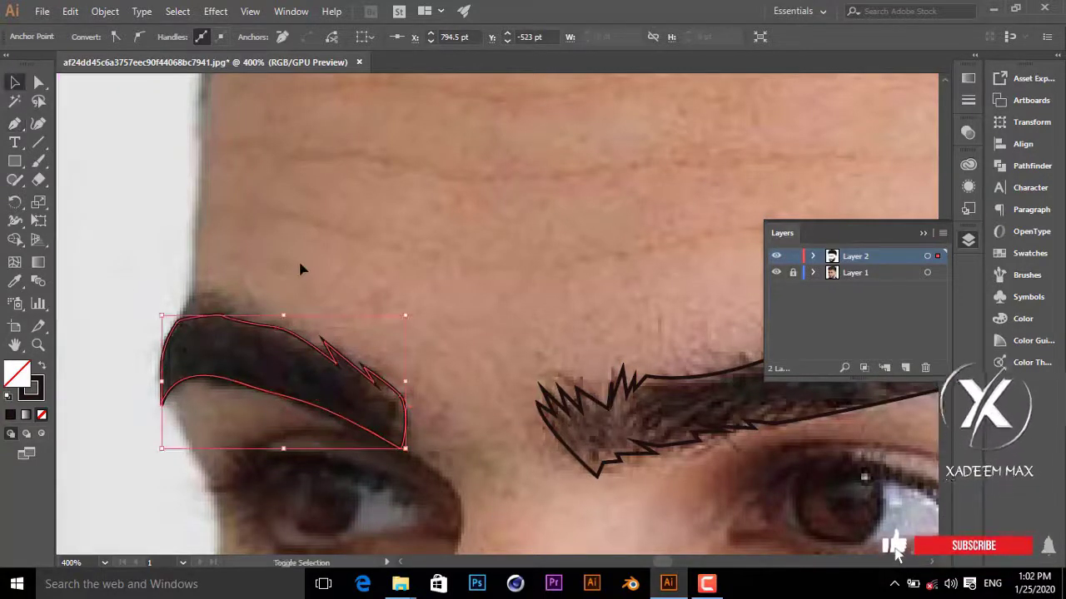
Step: Select both eyebrow outlines and fill them with dark brown
click(606, 422)
shift+click(346, 370)
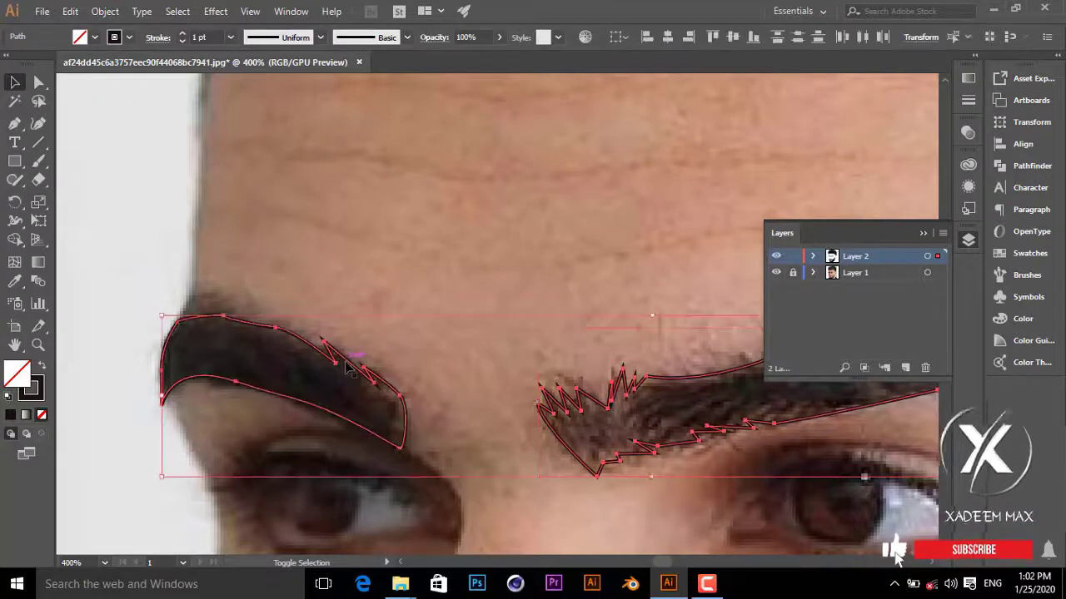
click(44, 368)
click(156, 248)
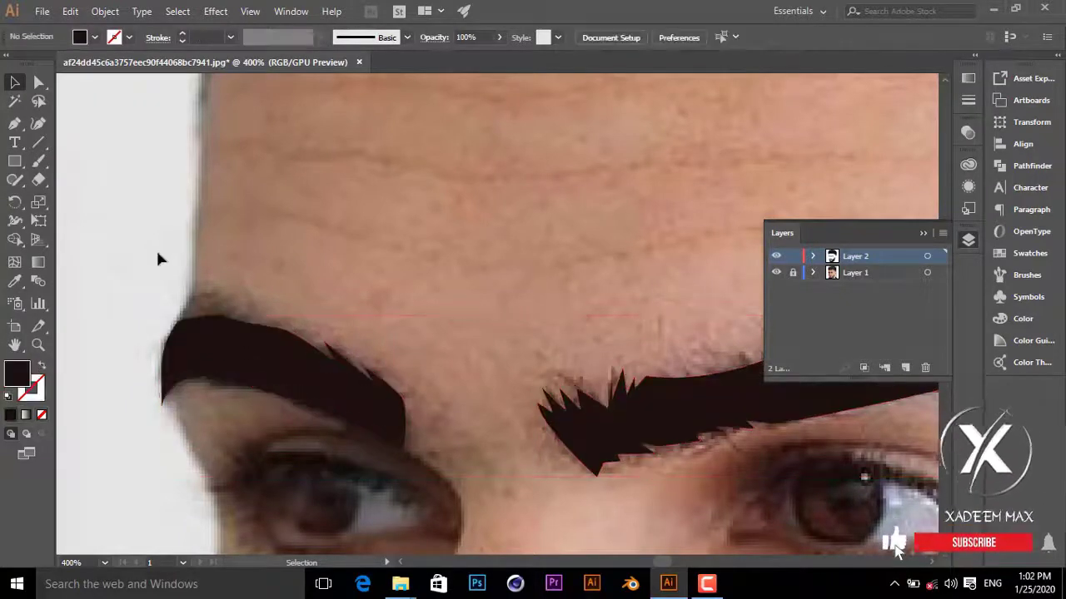
Step: Hide the face photo to check the artwork, then show it again
key(ctrl+minus)
key(ctrl+minus)
key(ctrl+minus)
key(ctrl+minus)
key(ctrl+minus)
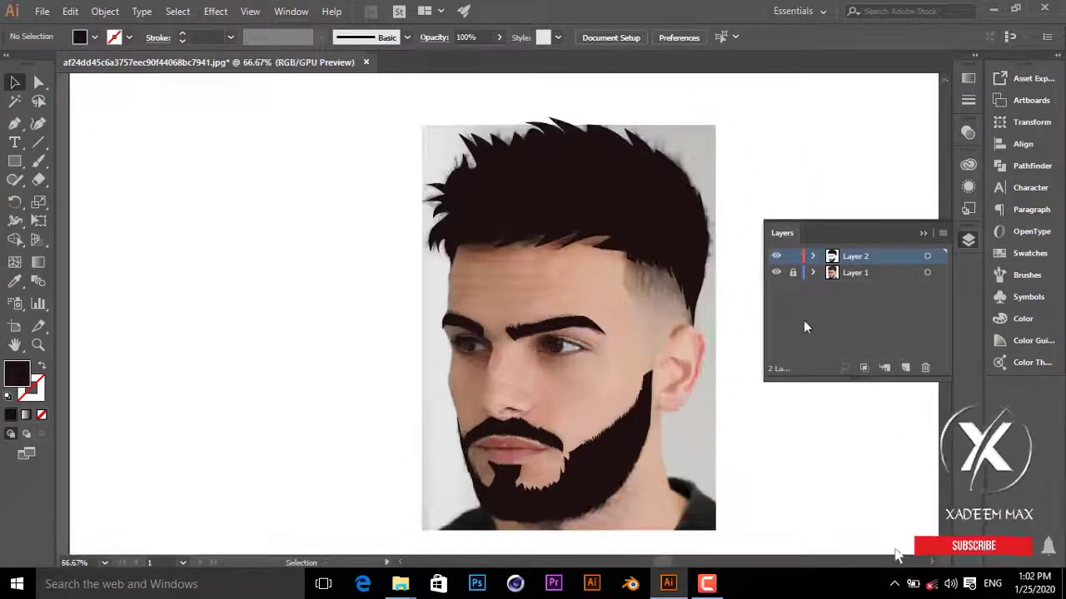
click(775, 273)
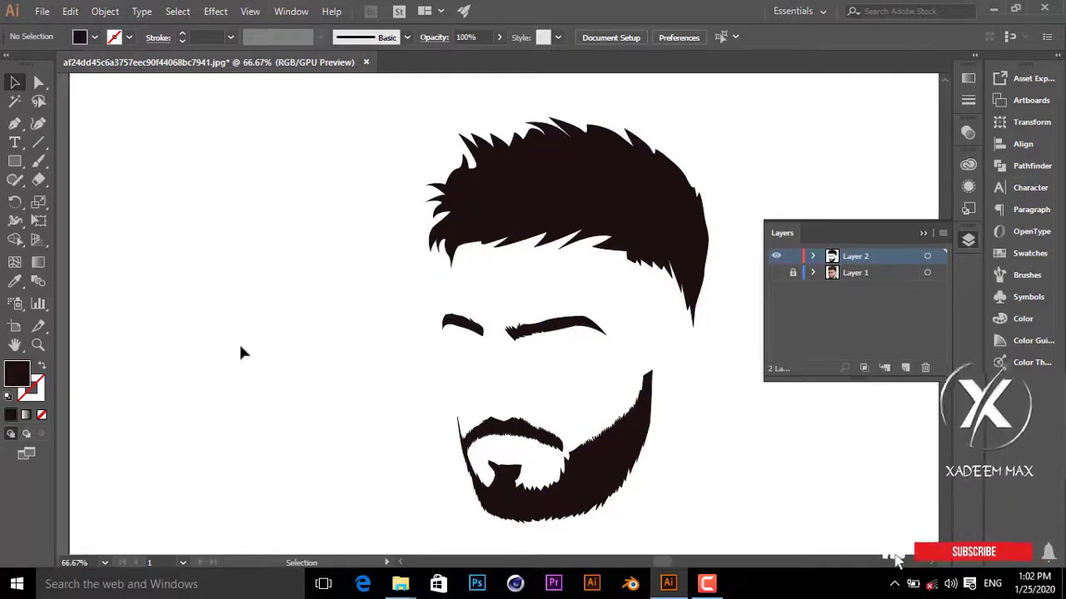
mouse_move(663, 563)
mouse_down()
mouse_move(673, 564)
mouse_move(675, 535)
mouse_up()
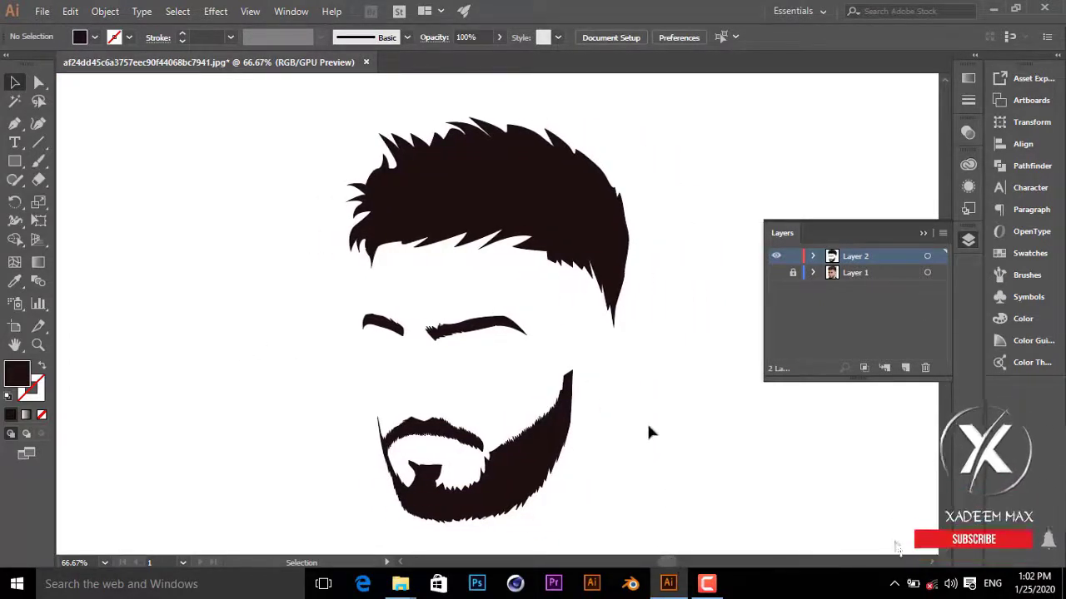
key(ctrl+equal)
key(ctrl+equal)
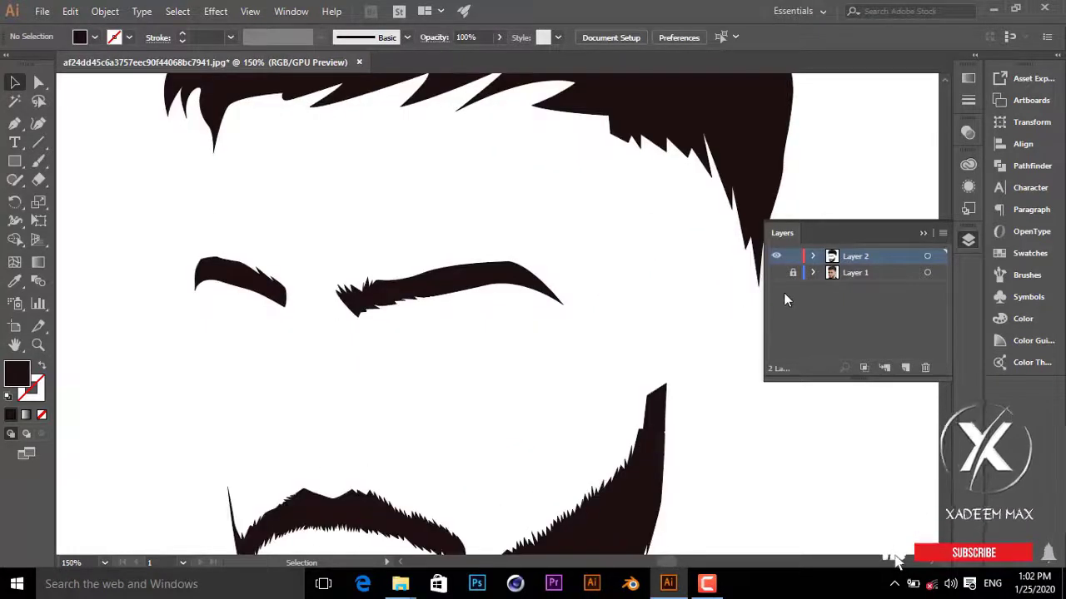
click(776, 273)
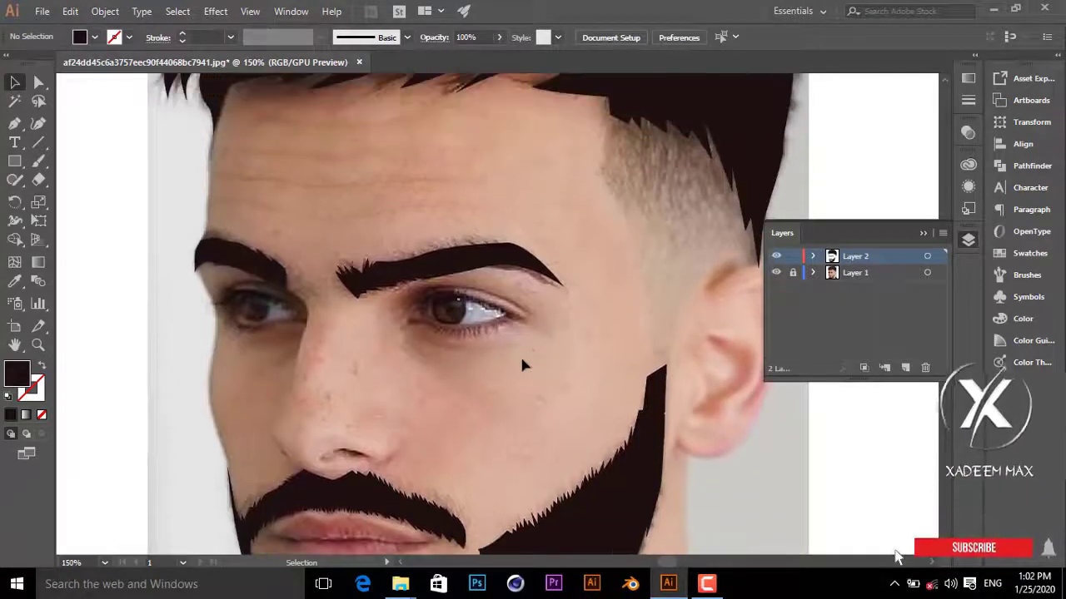
Step: Trace the side hair from the beard's edge up the head to the hairline
scroll(666, 421, up, 2)
scroll(658, 418, up, 2)
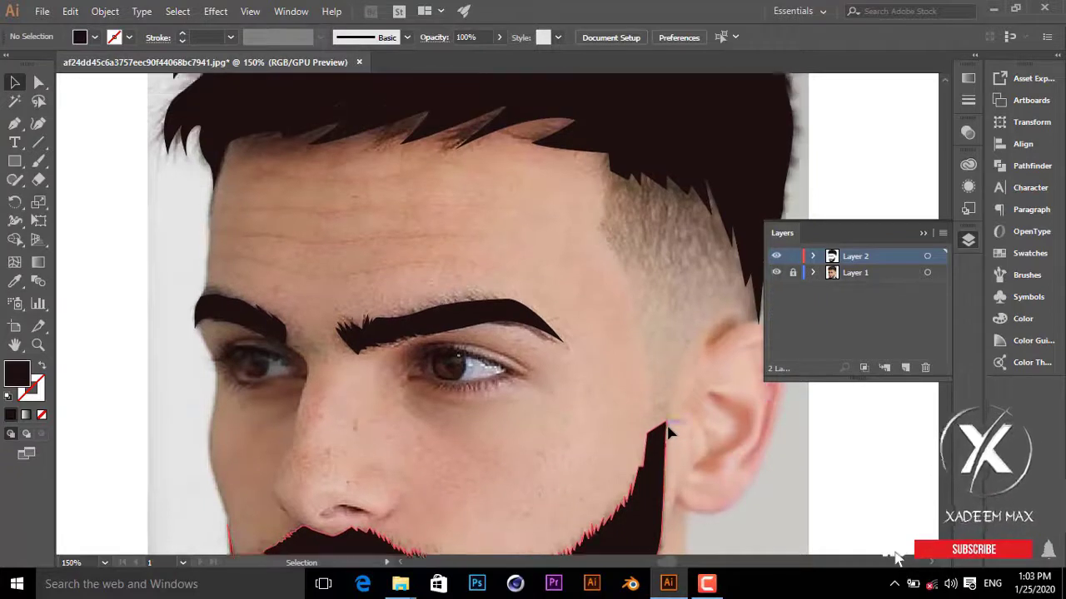
scroll(641, 412, up, 1)
scroll(624, 333, up, 2)
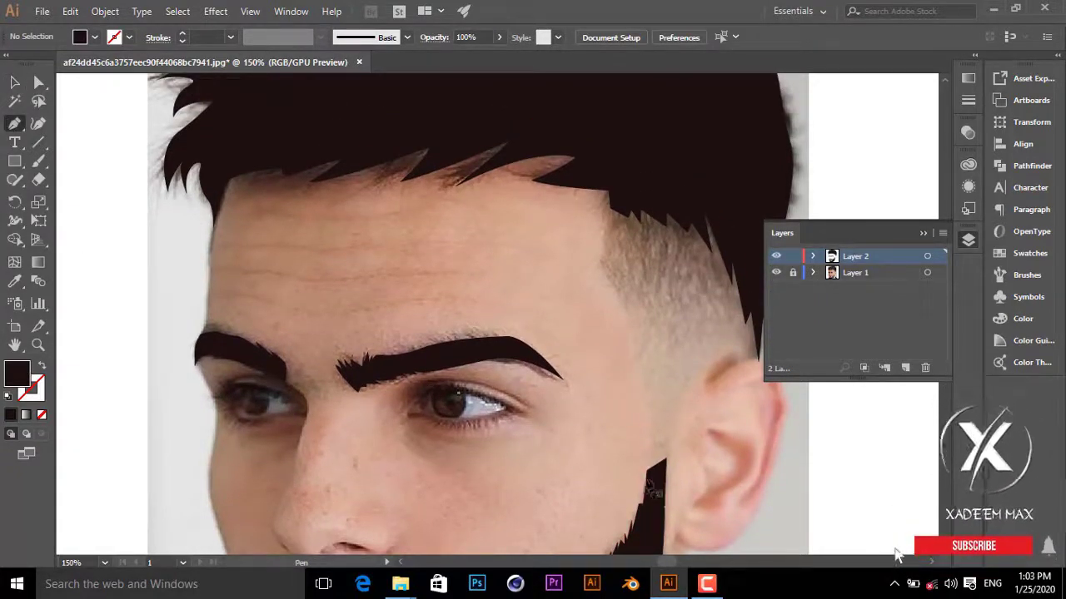
click(647, 475)
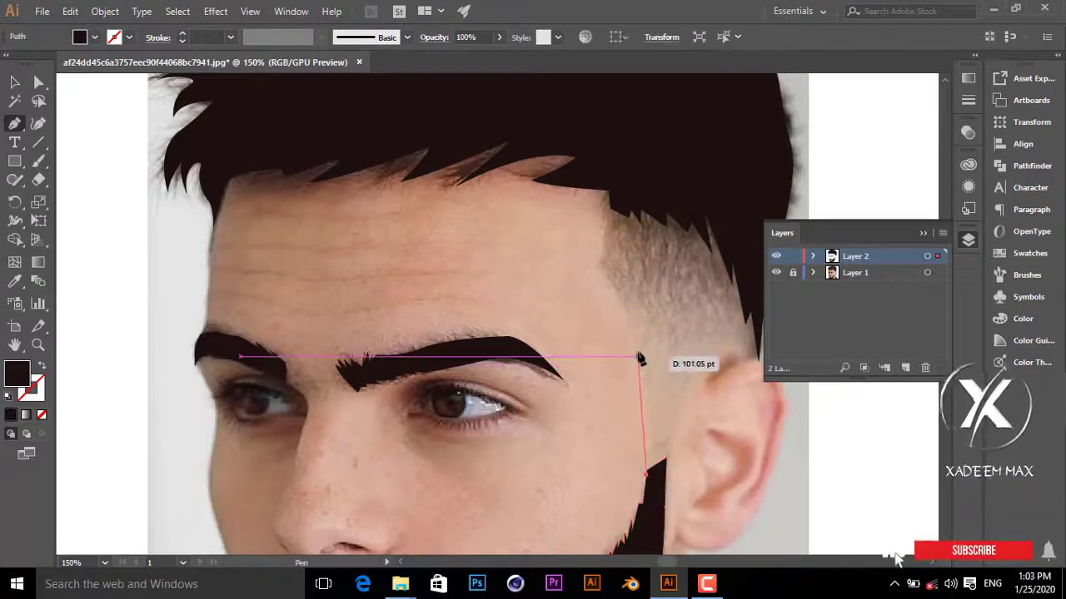
mouse_move(620, 301)
mouse_down()
mouse_move(654, 315)
mouse_move(606, 278)
mouse_up()
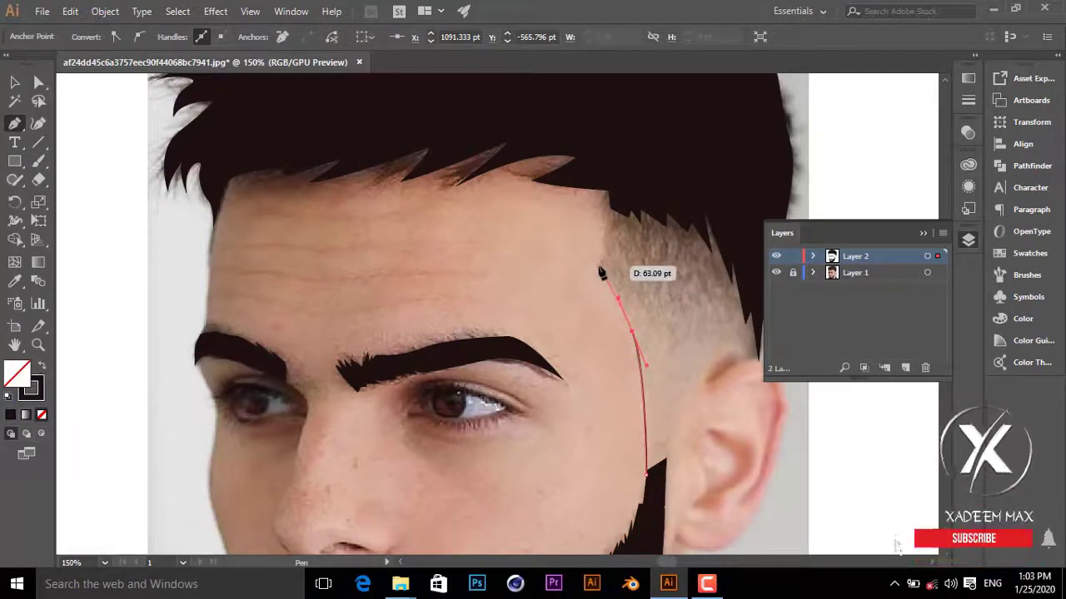
mouse_move(606, 183)
mouse_down()
mouse_move(735, 196)
mouse_move(569, 191)
mouse_move(594, 359)
mouse_up()
click(591, 360)
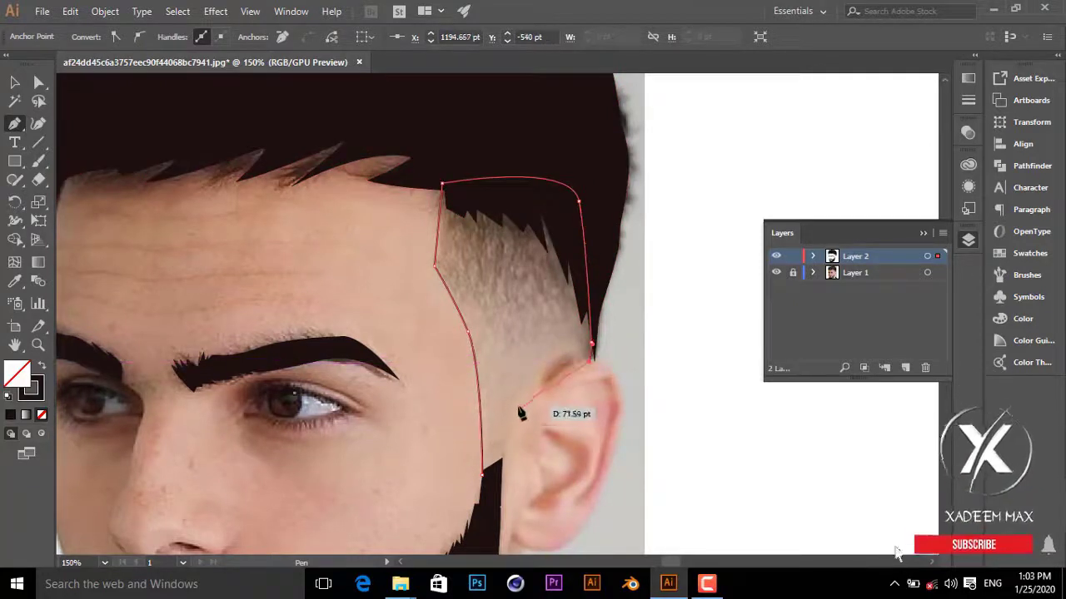
Step: Outline the front of the ear to complete the side-hair shape and fill it dark brown
key(Escape)
click(537, 342)
click(529, 387)
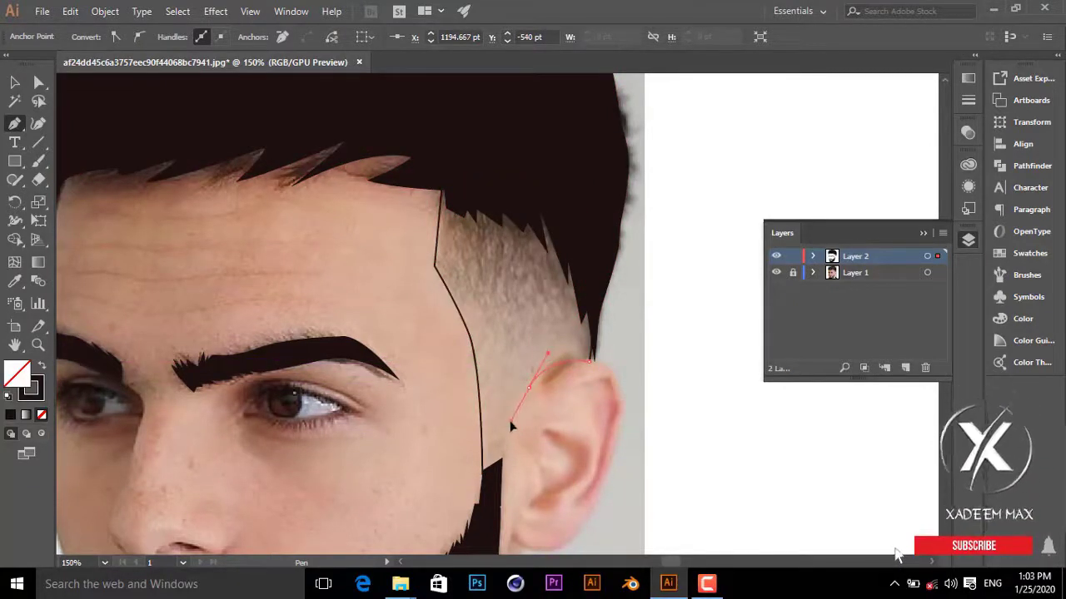
click(511, 425)
mouse_move(483, 474)
mouse_down()
mouse_move(505, 474)
mouse_move(494, 499)
mouse_move(490, 481)
mouse_up()
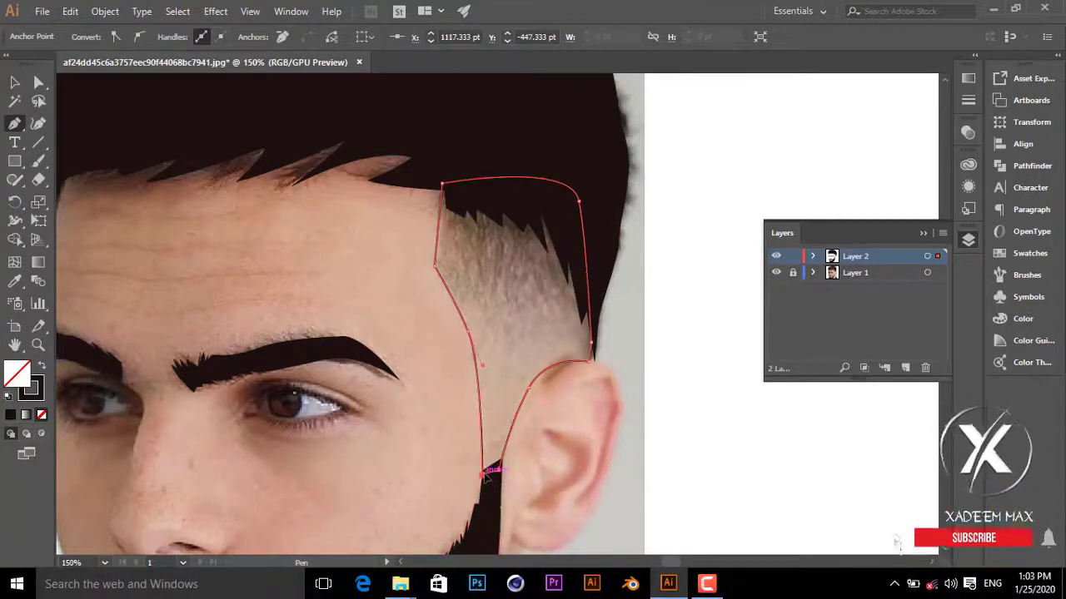
click(41, 368)
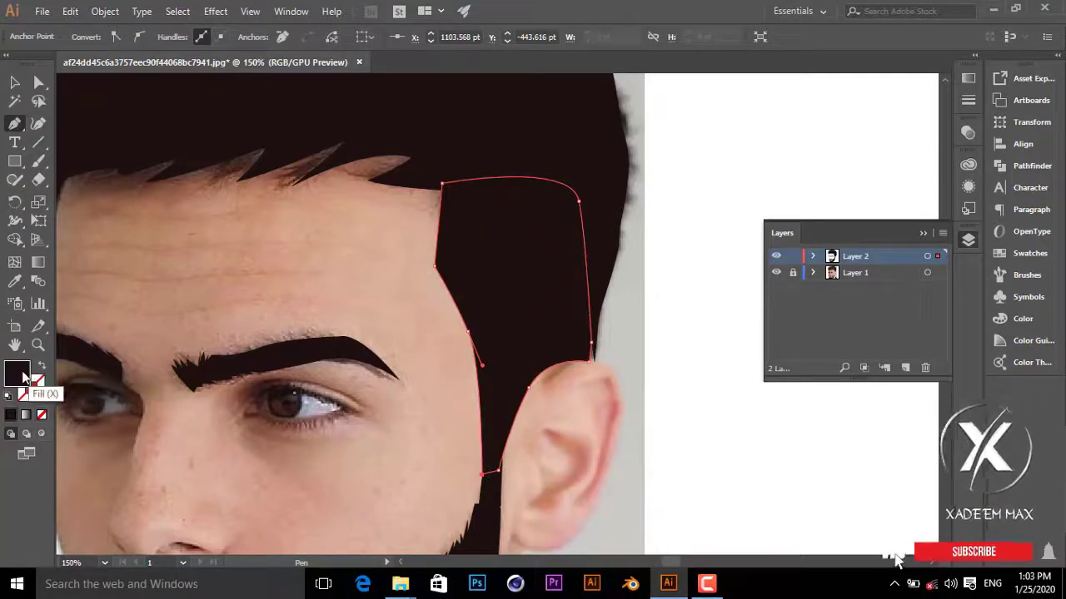
Step: Send the side-hair shape to the back with Arrange > Send to Back, then deselect it
double_click(18, 373)
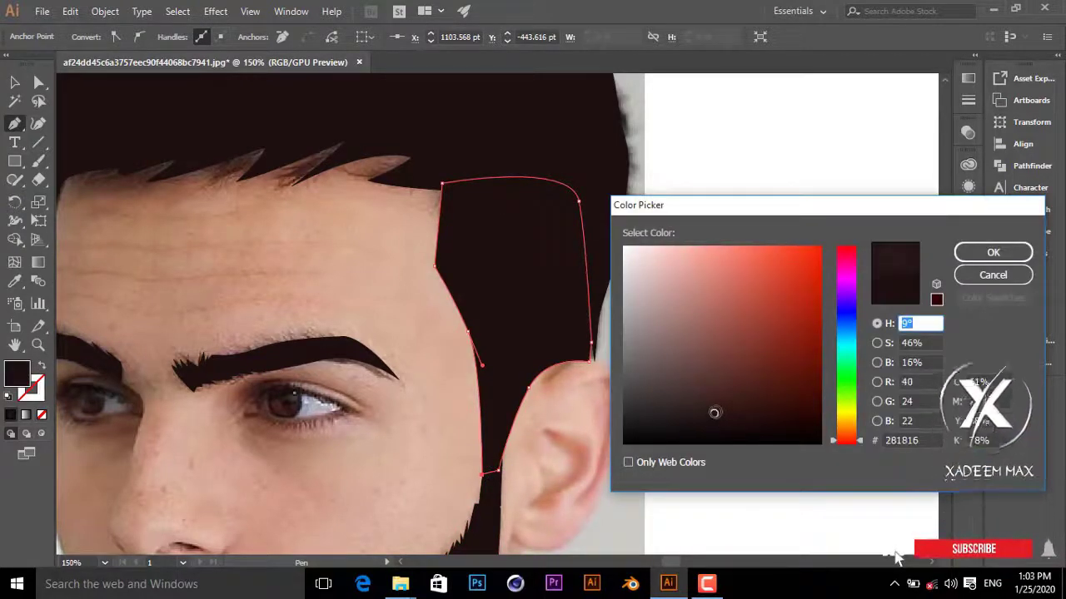
key(v)
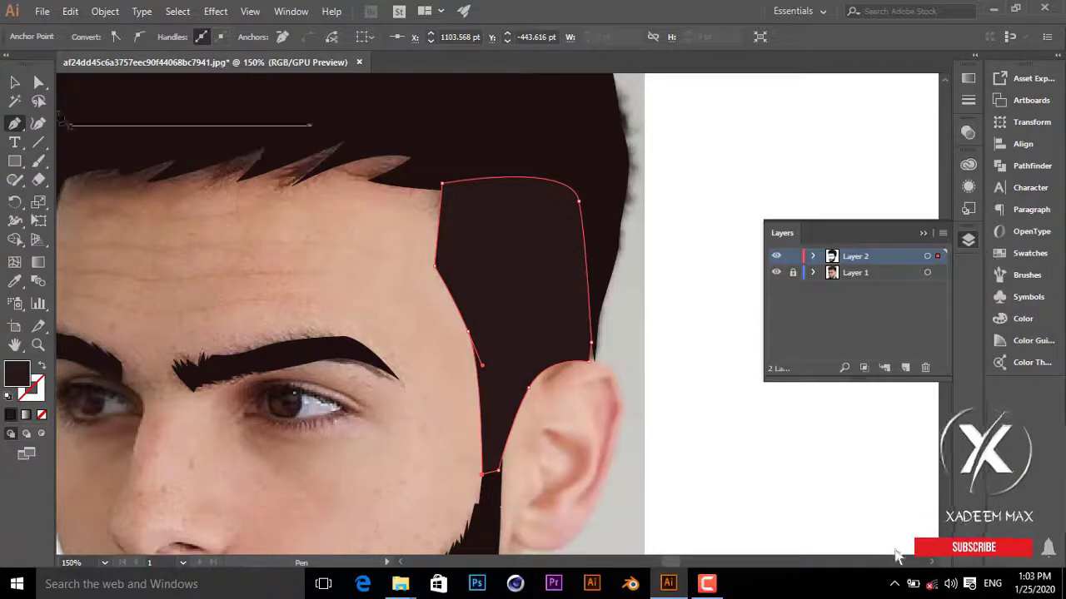
click(468, 225)
right_click(491, 236)
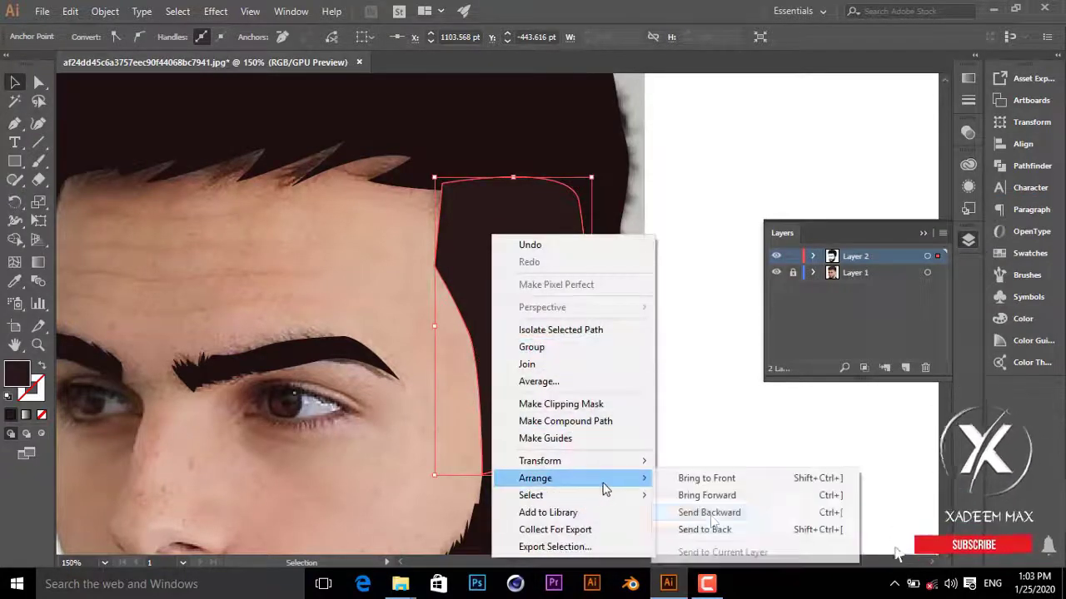
click(714, 530)
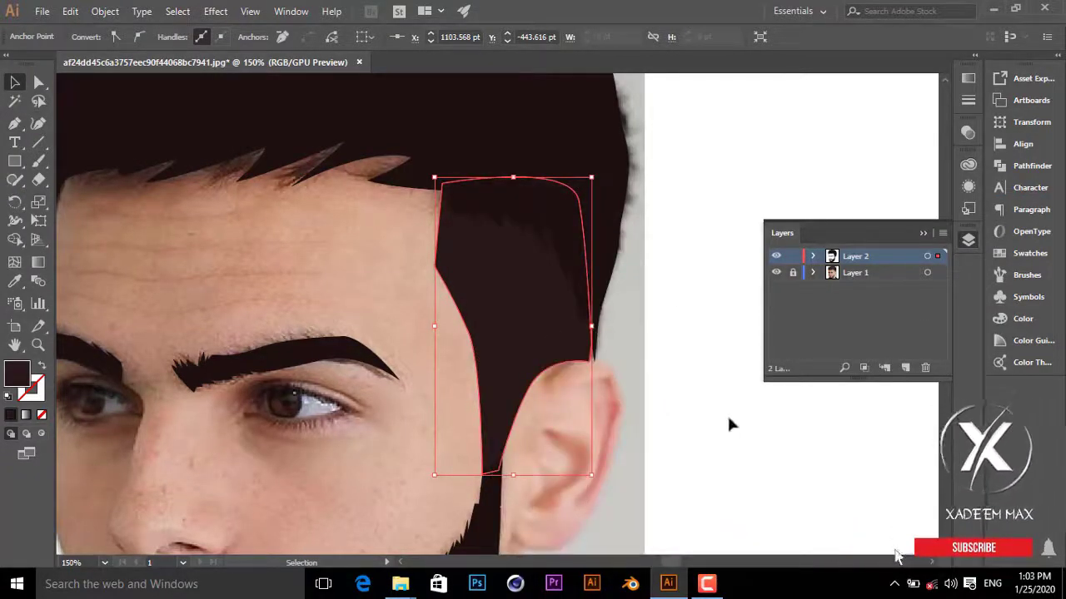
scroll(500, 475, down, 3)
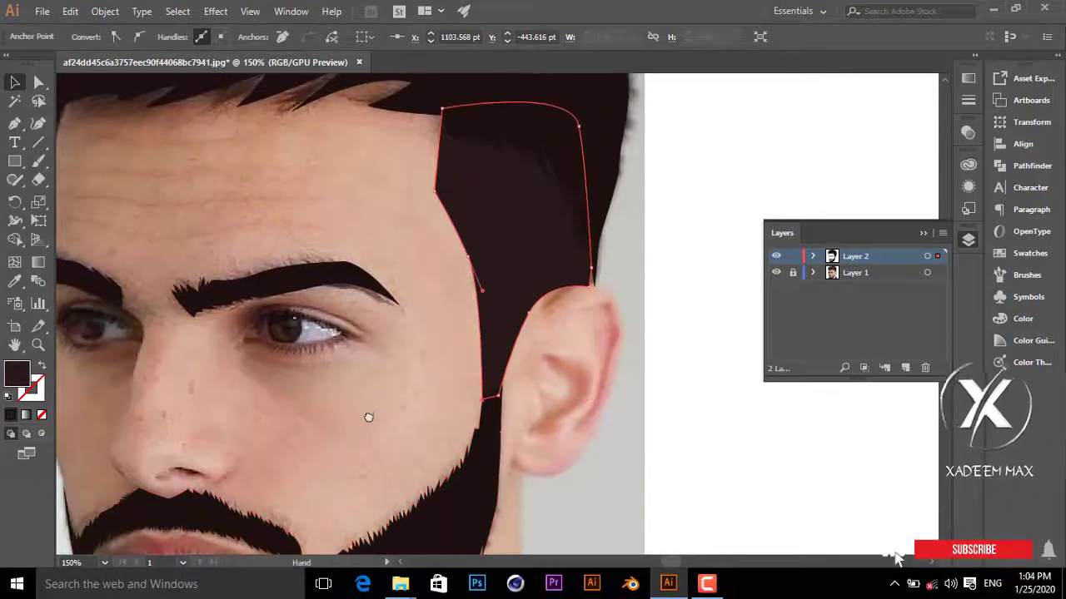
drag(369, 417, 528, 391)
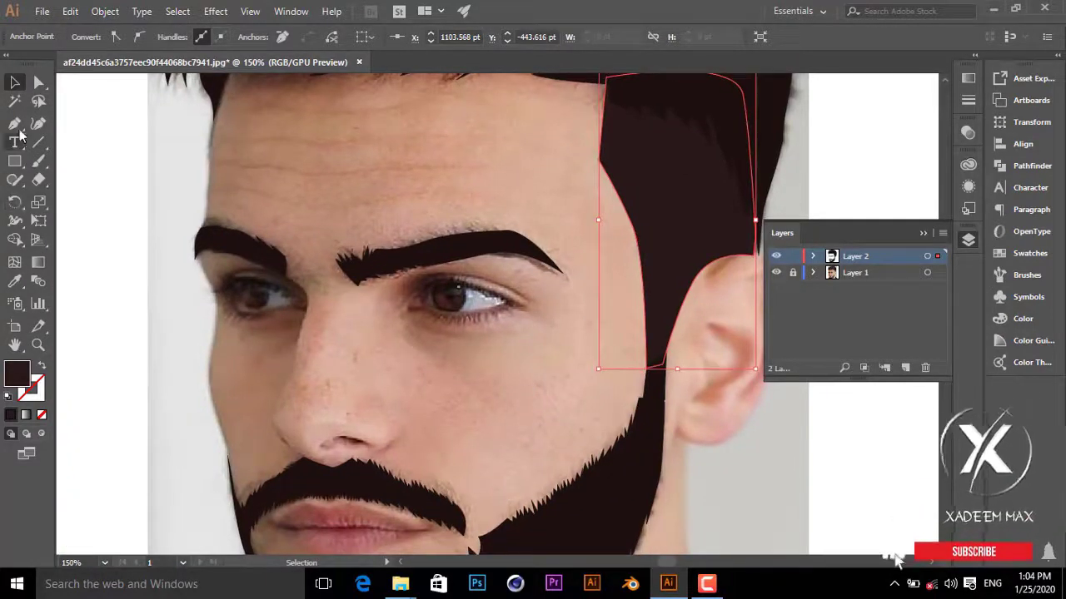
click(17, 127)
click(12, 82)
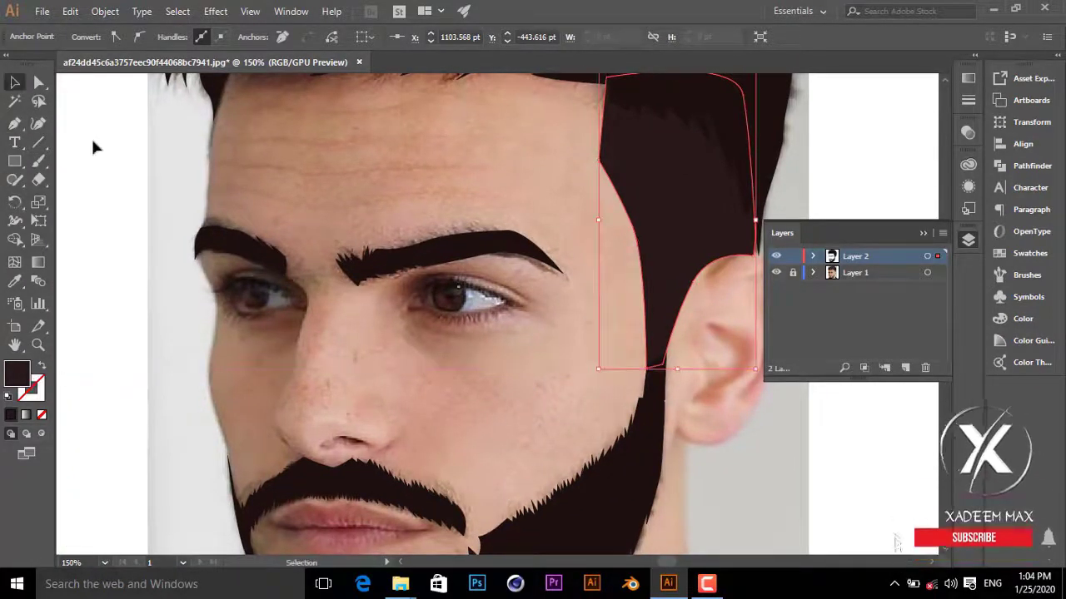
click(95, 147)
click(16, 125)
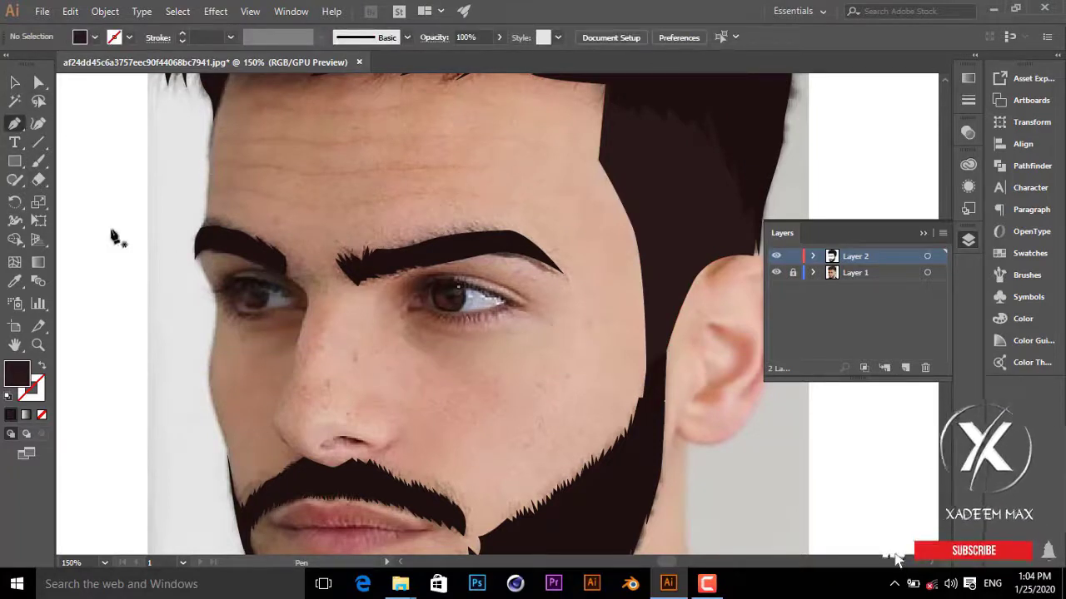
Step: Begin a stroke-only outline at the left hairline, running past the eyebrow down the cheek
click(42, 368)
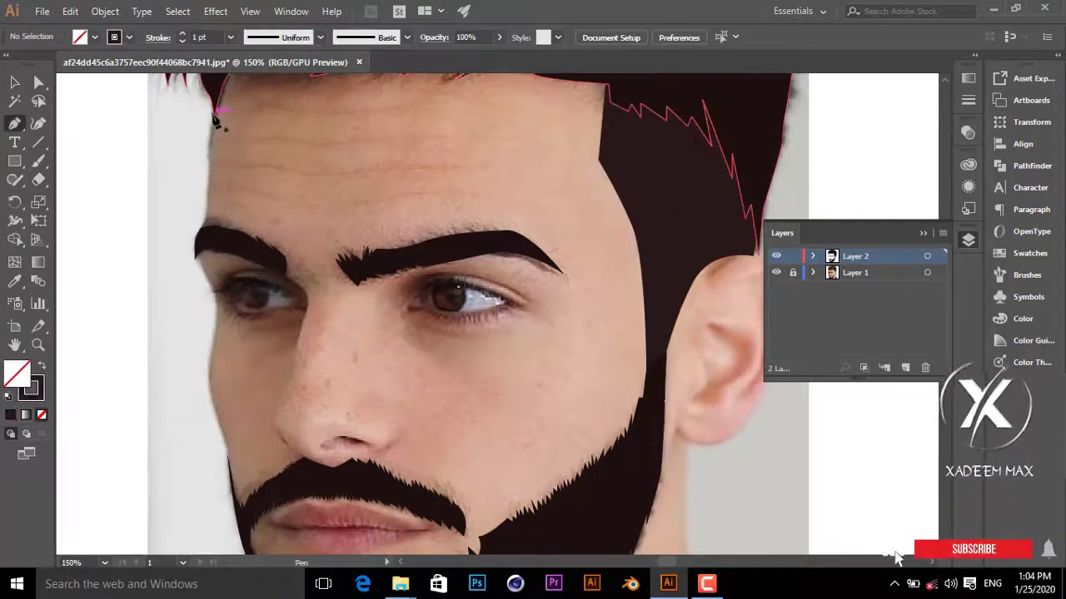
drag(213, 105, 212, 181)
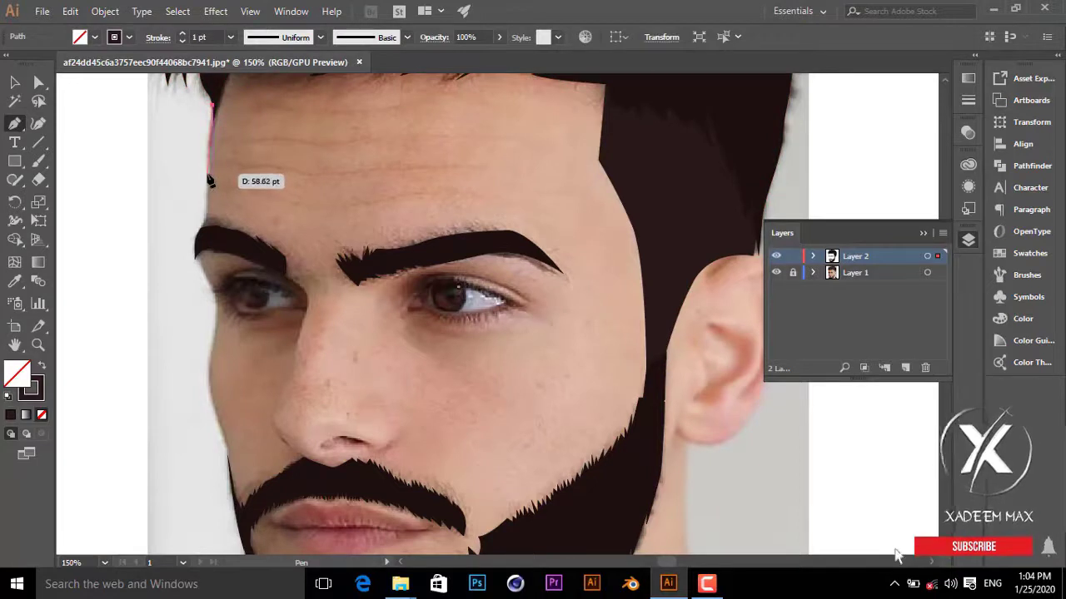
drag(240, 259, 198, 250)
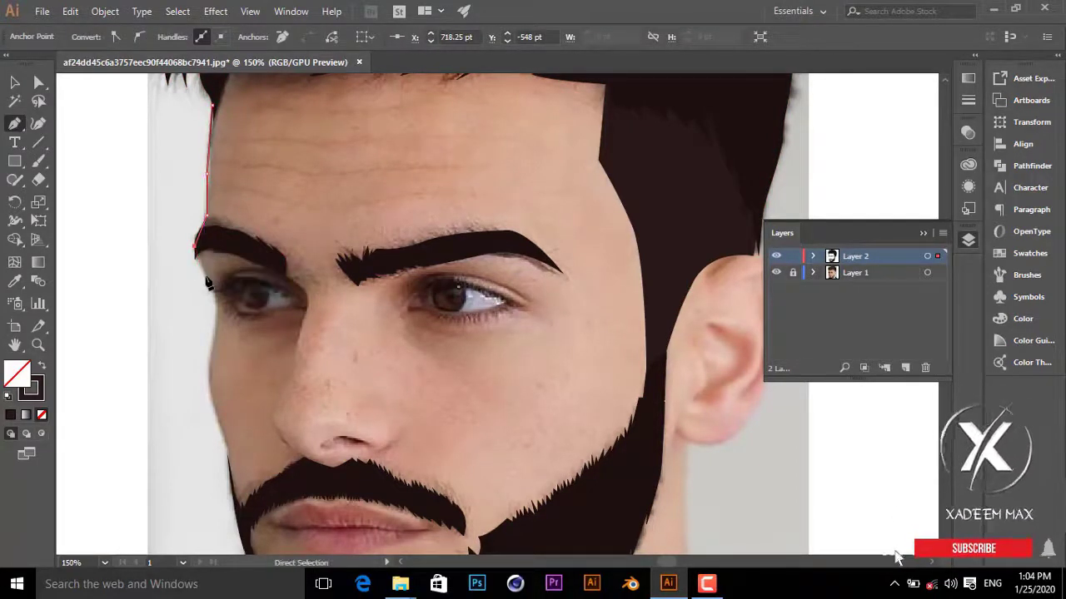
key(ctrl+plus)
mouse_move(517, 371)
mouse_down()
mouse_move(527, 391)
mouse_move(521, 433)
mouse_up()
click(517, 468)
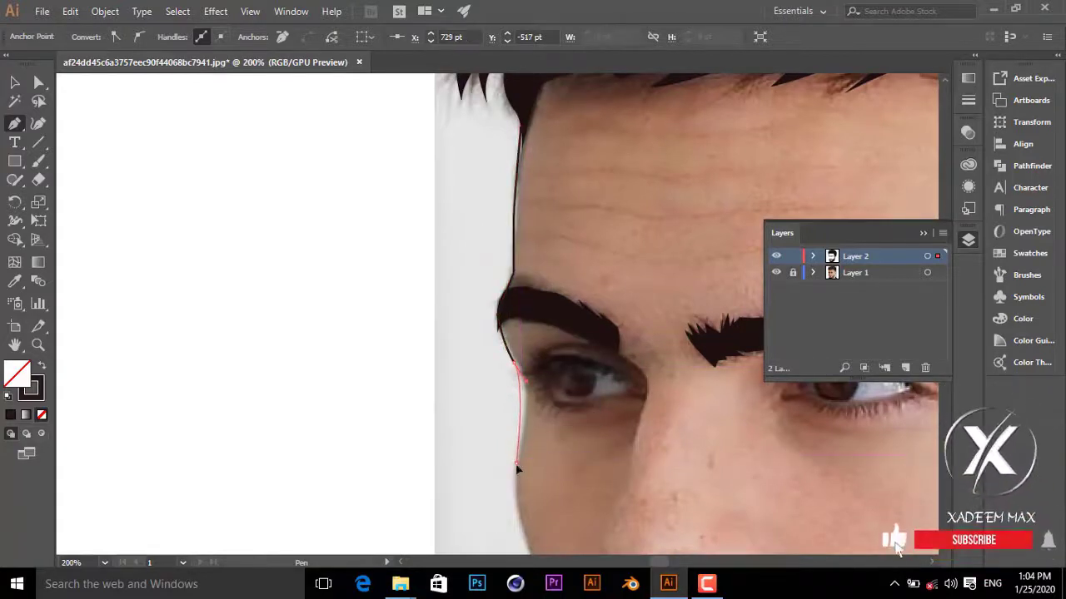
click(504, 521)
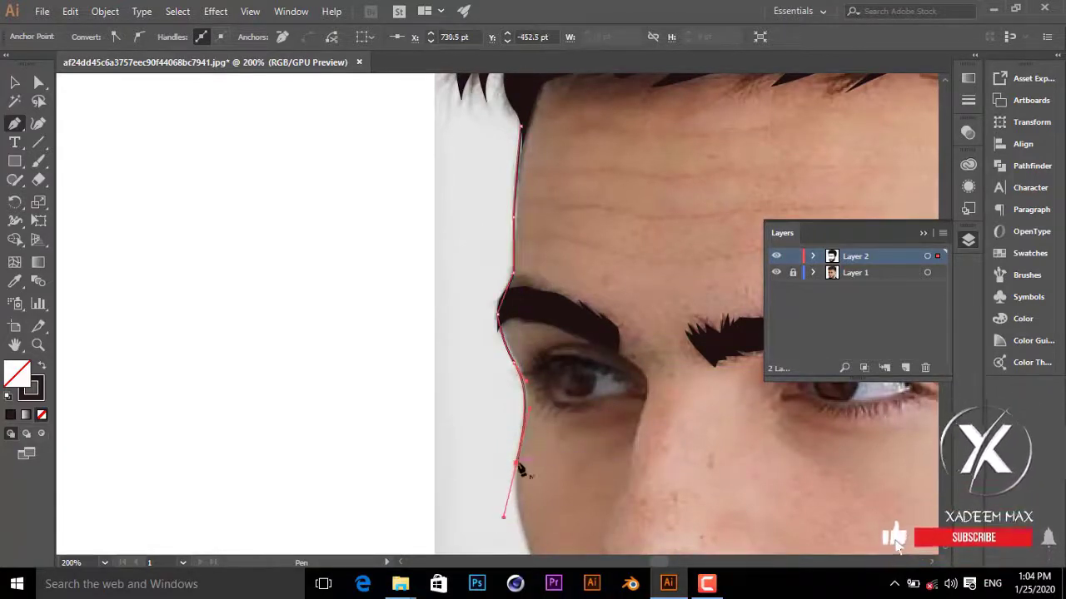
Step: Extend the face outline along the cheek to where it meets the beard
drag(515, 463, 478, 180)
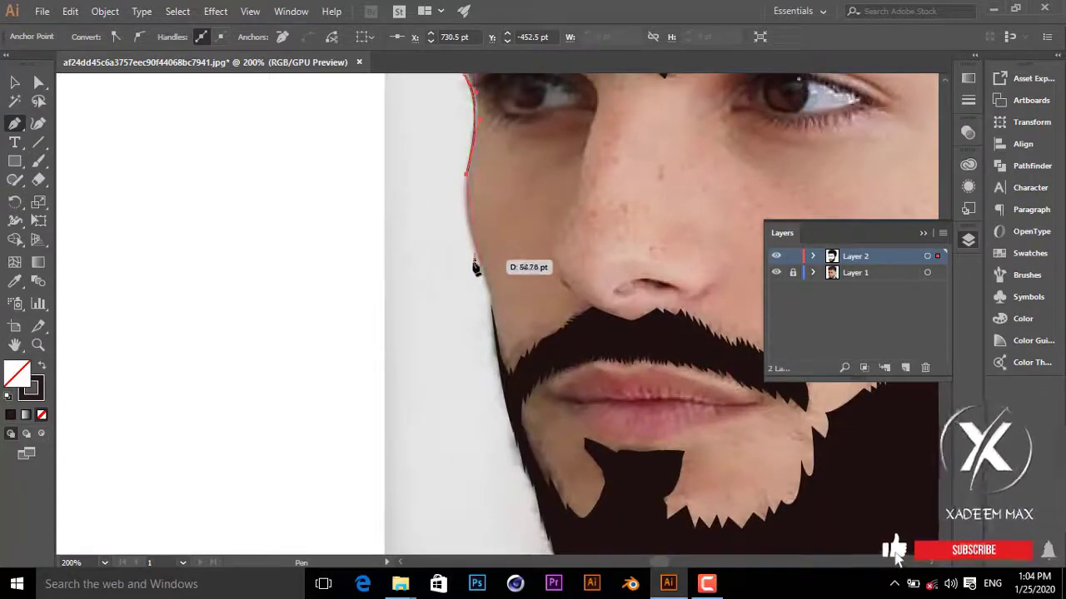
drag(490, 298, 518, 387)
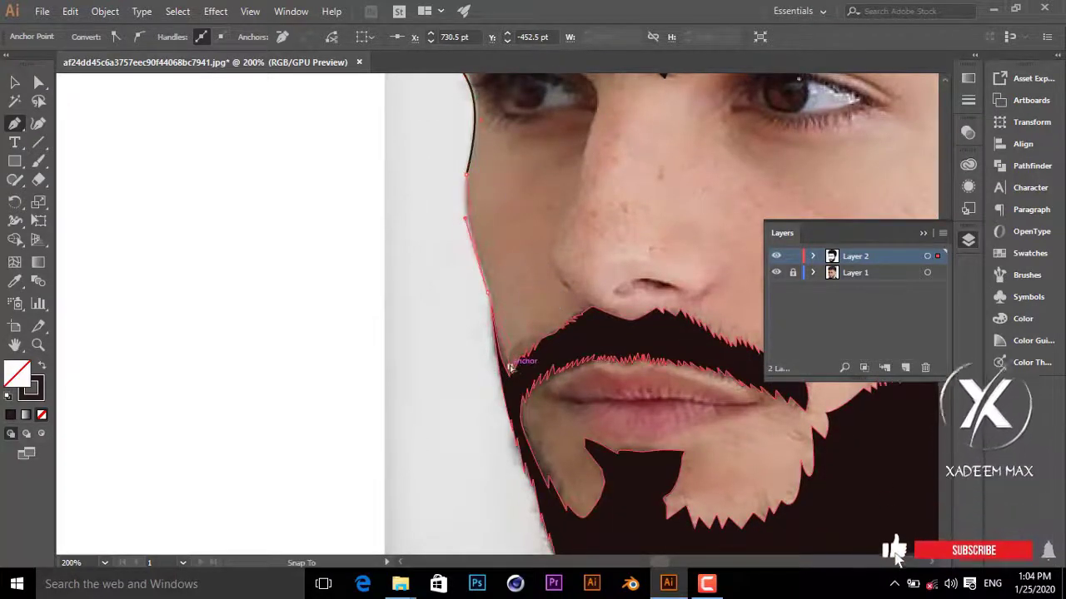
key(ctrl+z)
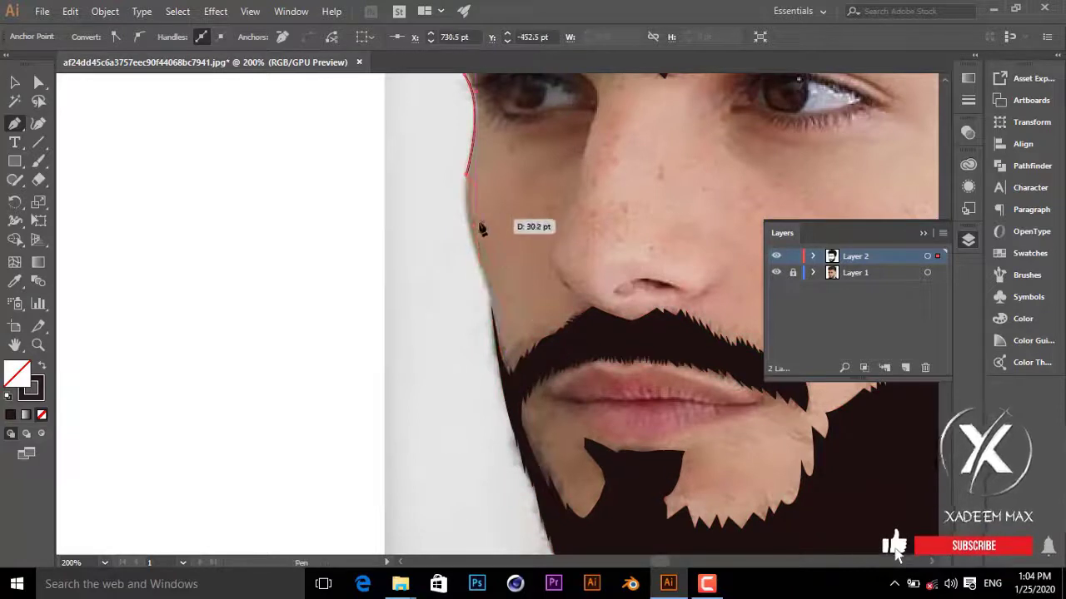
drag(472, 246, 477, 261)
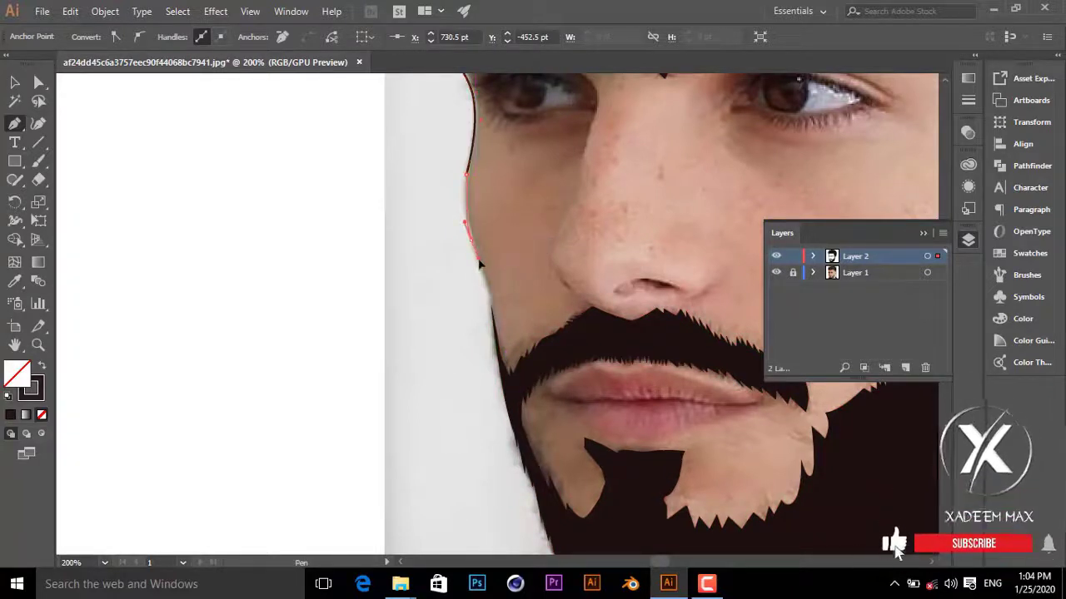
click(505, 380)
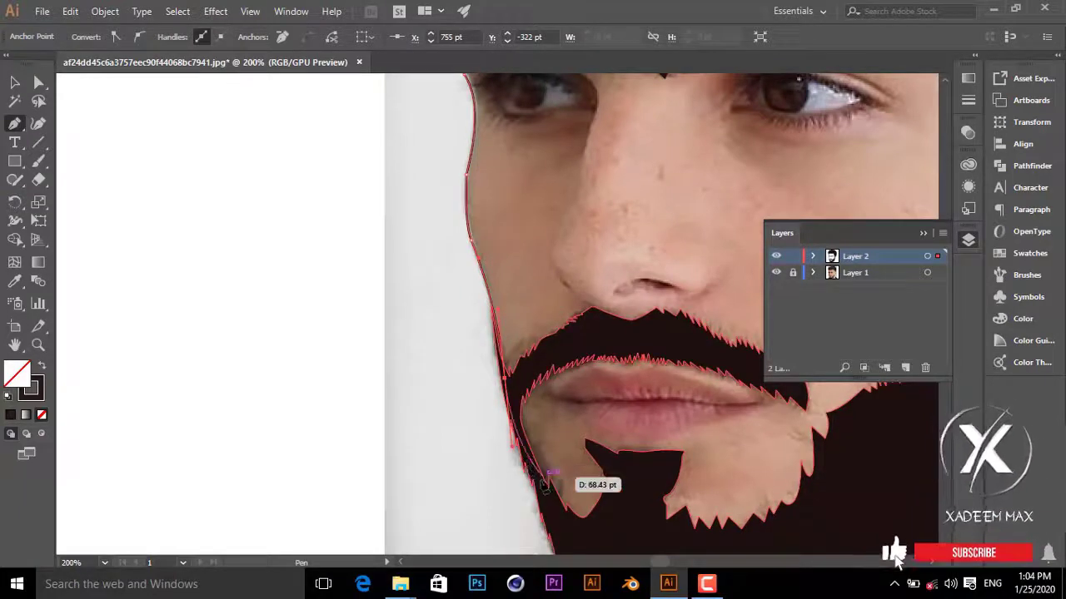
scroll(545, 487, down, 2)
scroll(533, 376, down, 3)
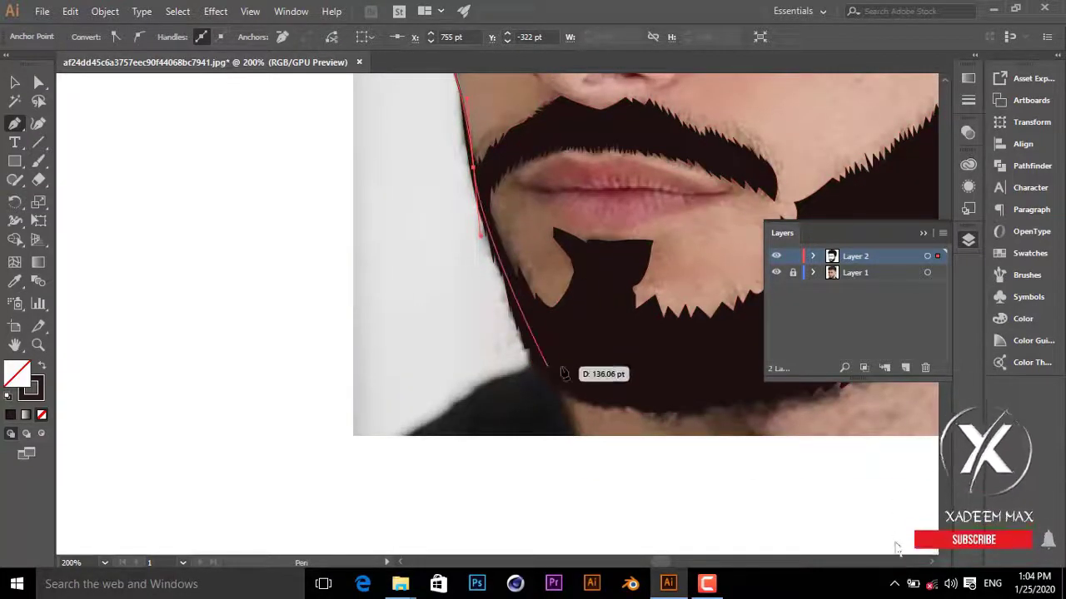
scroll(583, 354, right, 5)
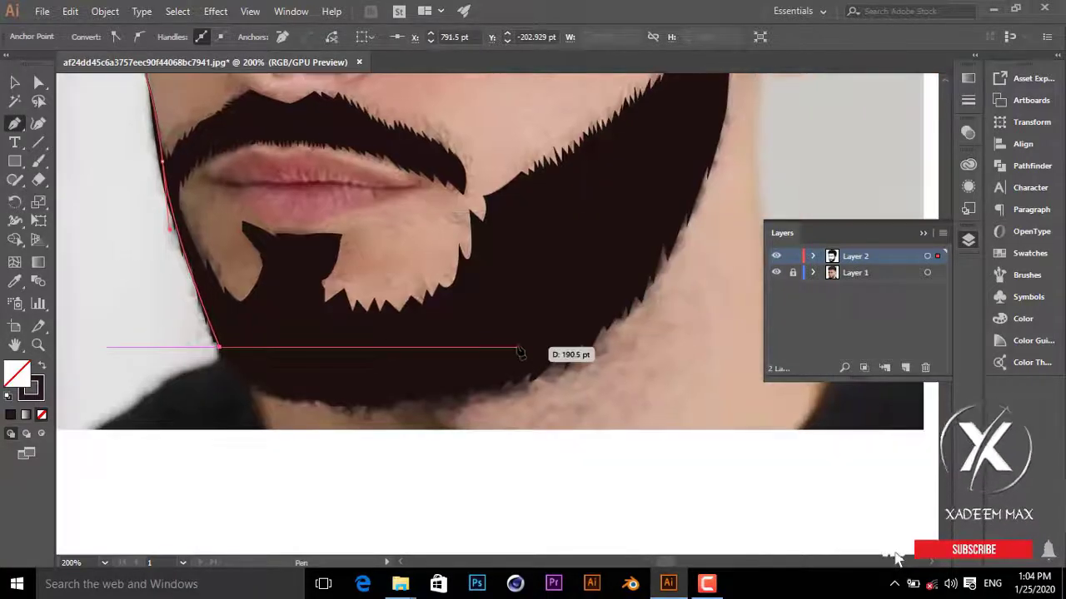
scroll(494, 344, down, 3)
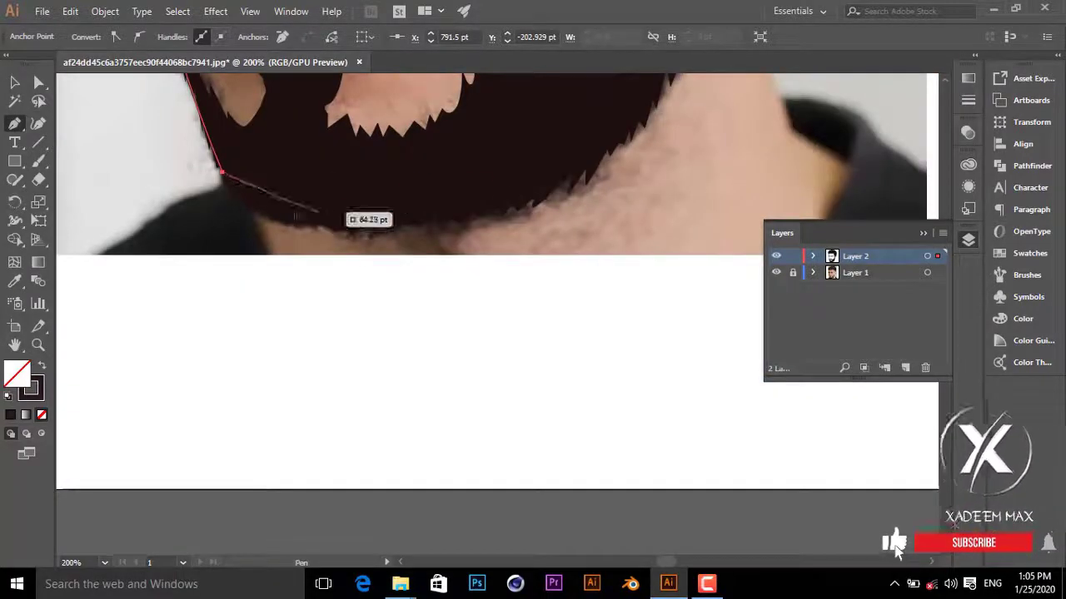
Step: Extend the outline from the image's bottom edge up the neck to under the earlobe
click(272, 256)
scroll(450, 341, up, 2)
scroll(450, 341, right, 4)
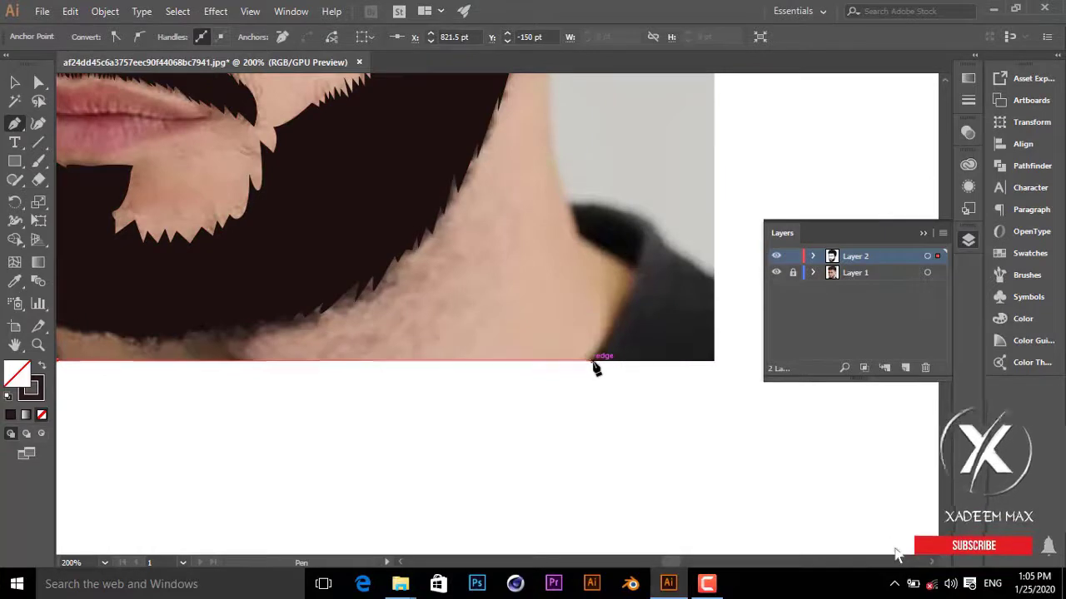
click(594, 361)
drag(634, 275, 571, 224)
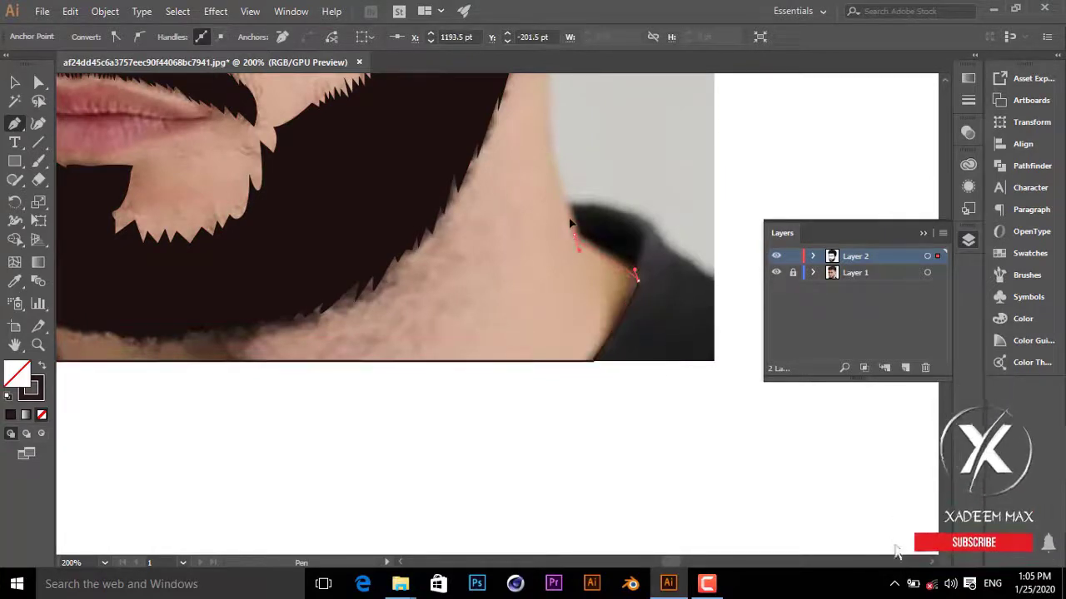
scroll(556, 219, up, 4)
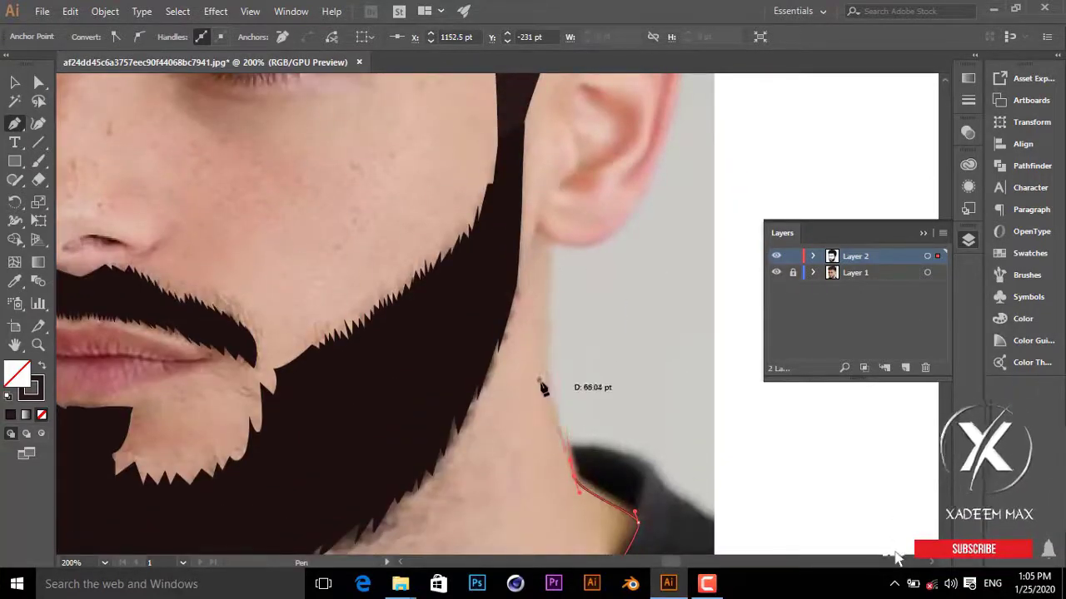
click(544, 339)
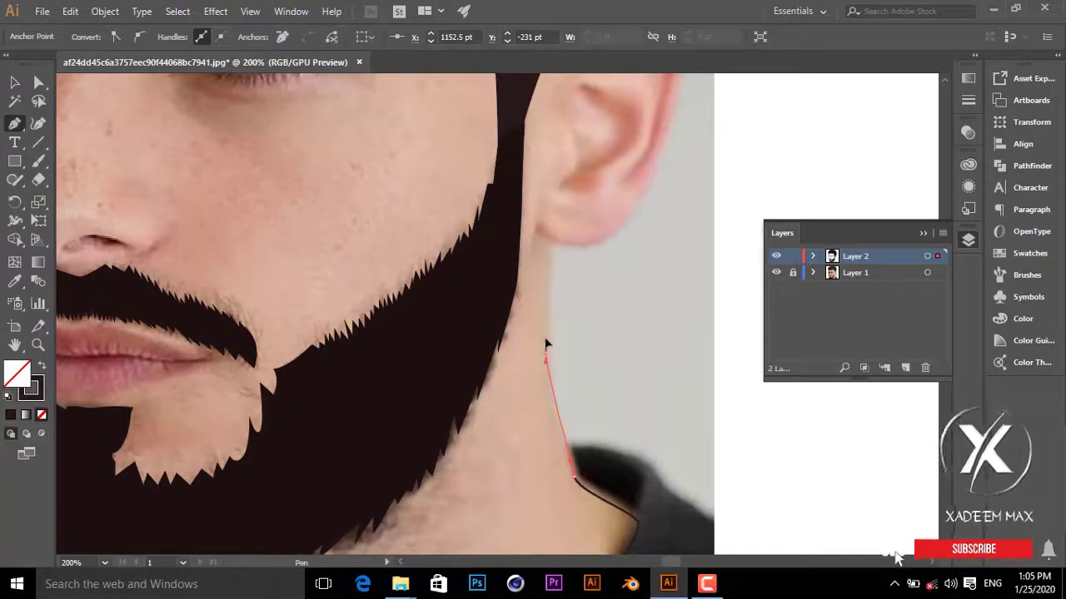
click(551, 242)
drag(613, 239, 642, 211)
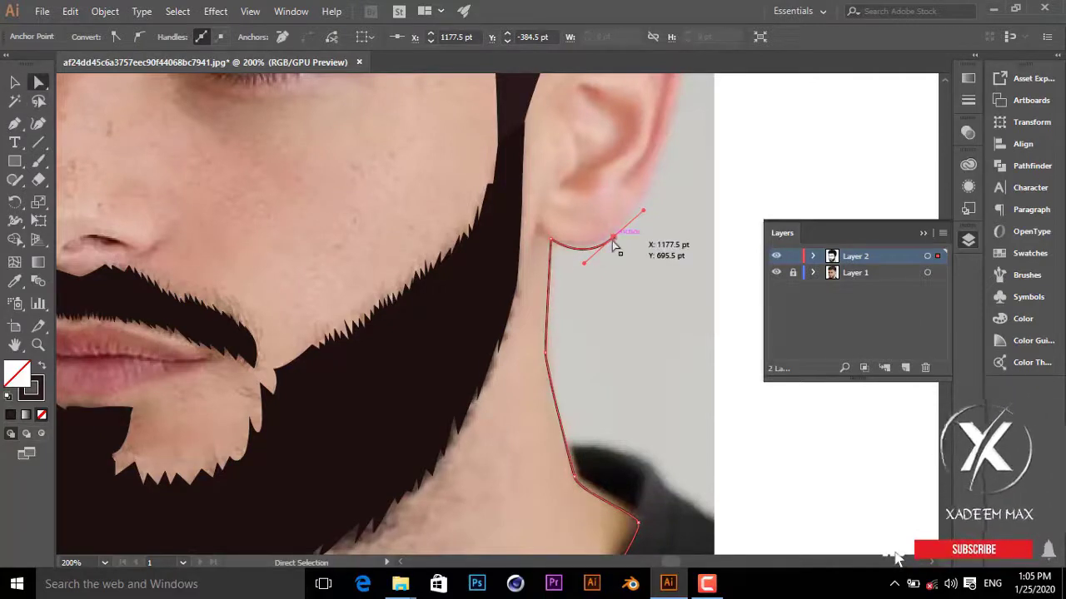
drag(616, 238, 620, 234)
Step: Redo the earlobe curve and trace up the ear's back edge to its top
click(15, 123)
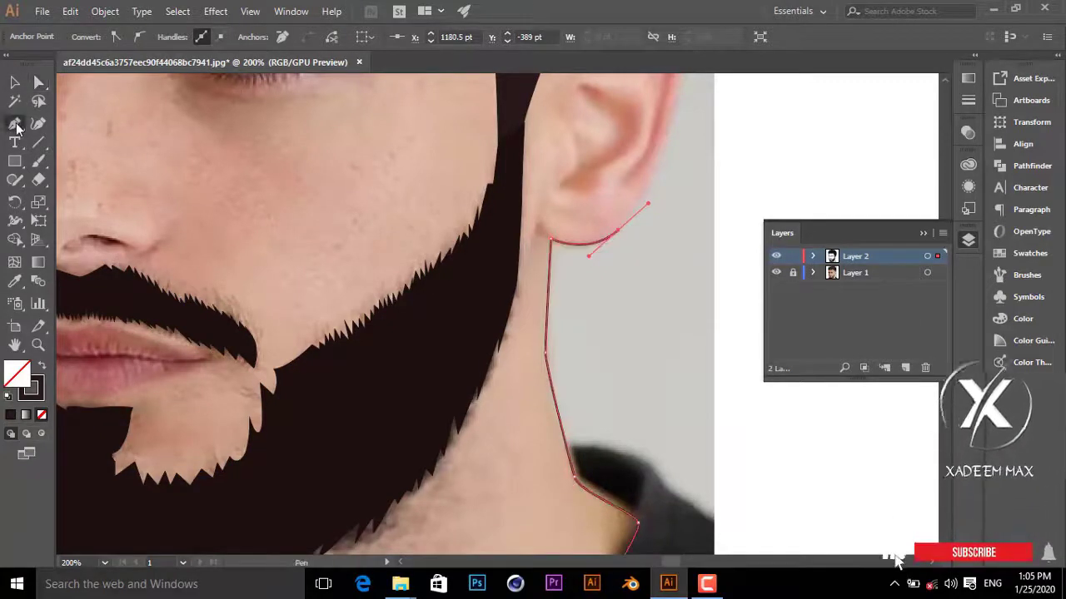
key(ctrl+z)
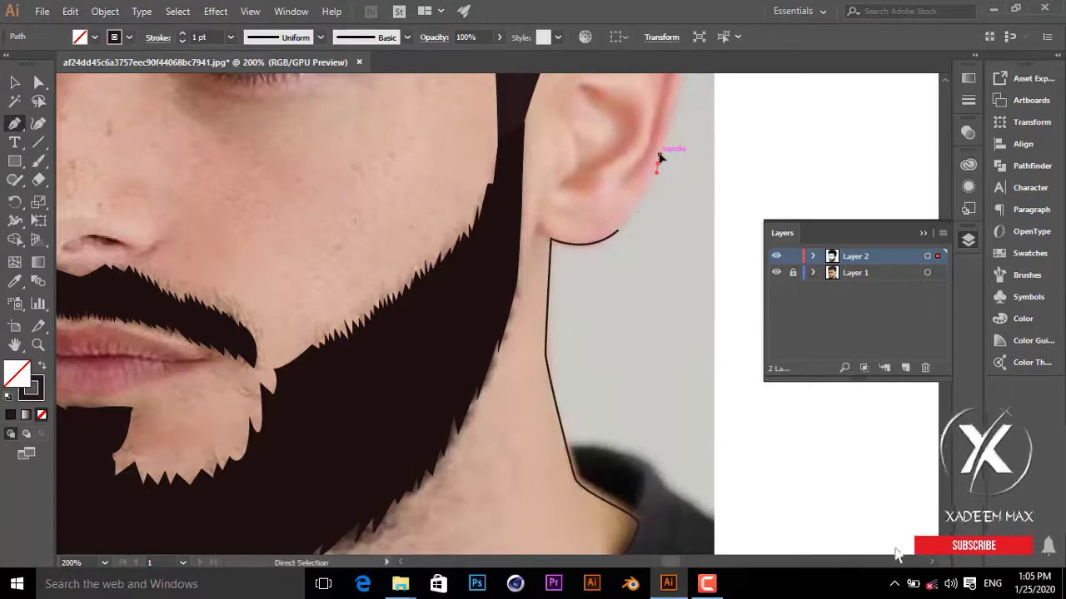
key(ctrl+z)
key(ctrl+z)
drag(628, 221, 654, 188)
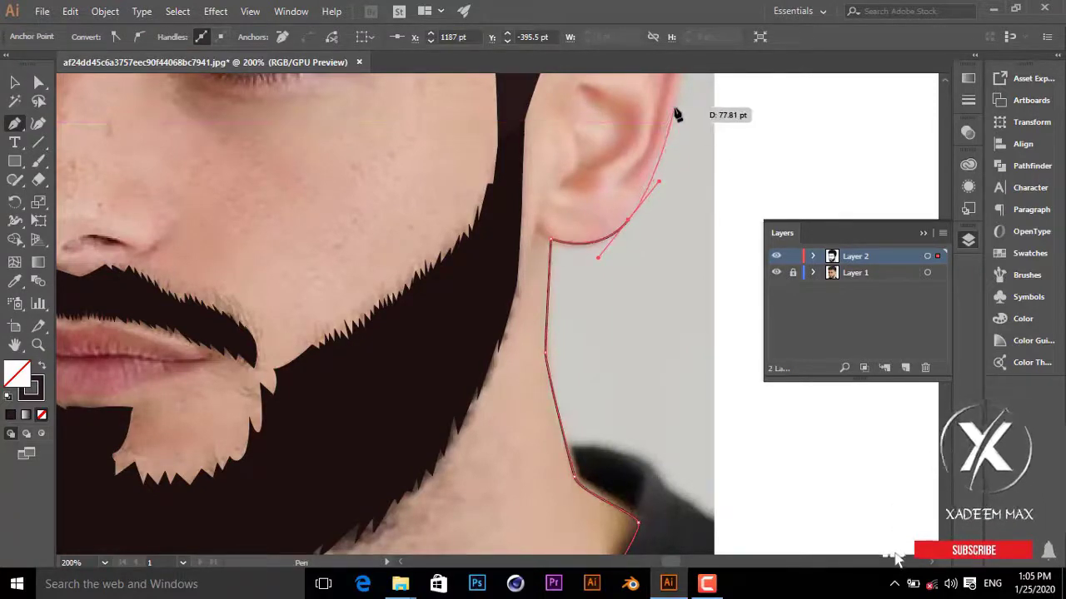
mouse_move(677, 117)
mouse_down()
mouse_move(628, 302)
mouse_move(616, 231)
mouse_up()
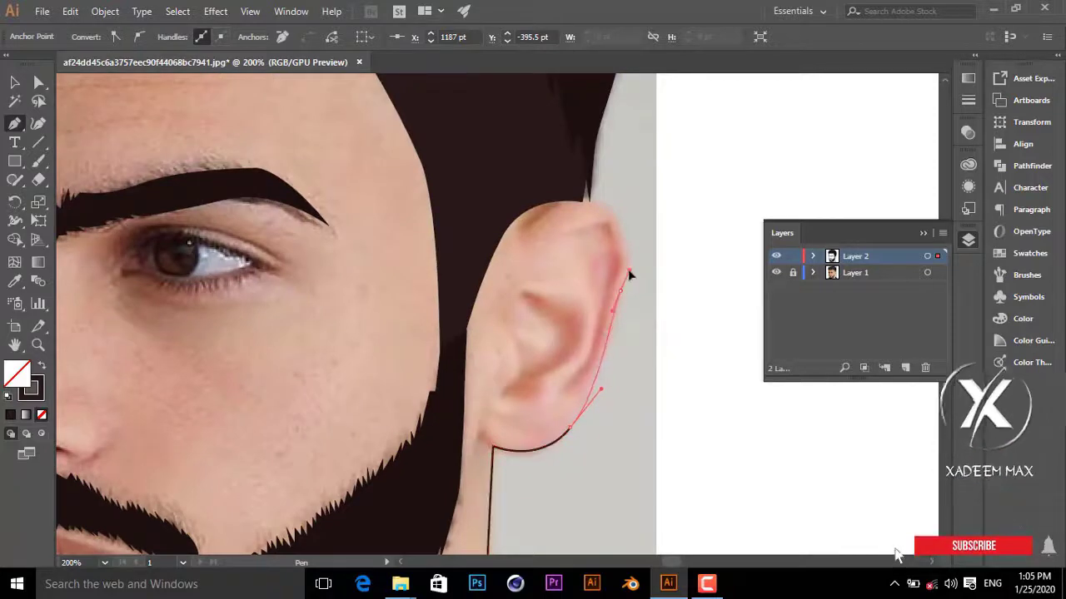
mouse_move(583, 196)
mouse_down()
mouse_move(503, 154)
mouse_move(638, 460)
mouse_up()
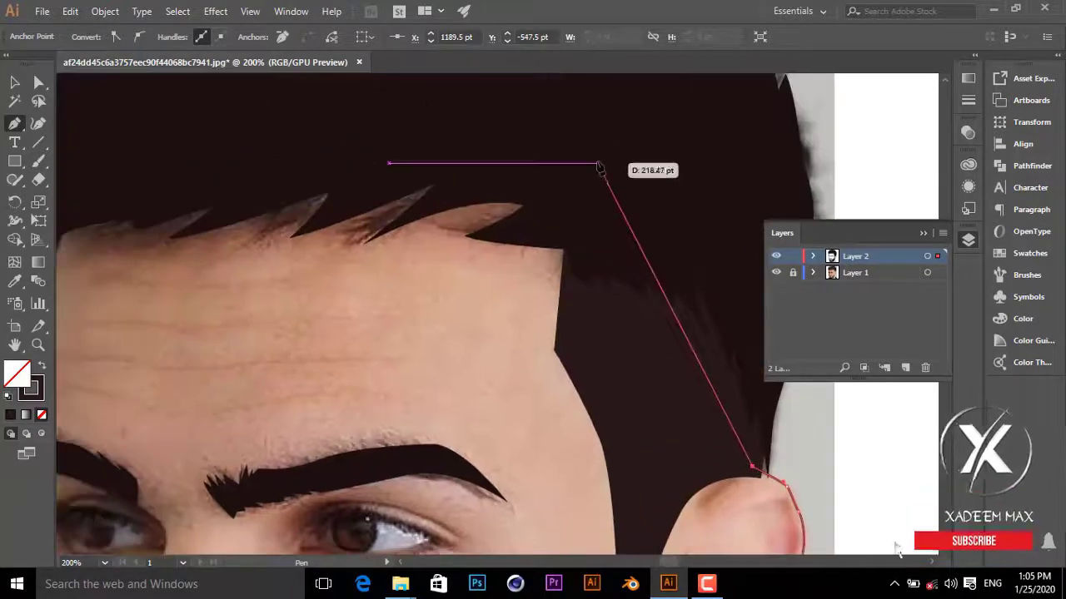
Step: Run the outline across the hair to the forehead and close it at its start point
drag(454, 164, 761, 316)
click(394, 230)
click(301, 301)
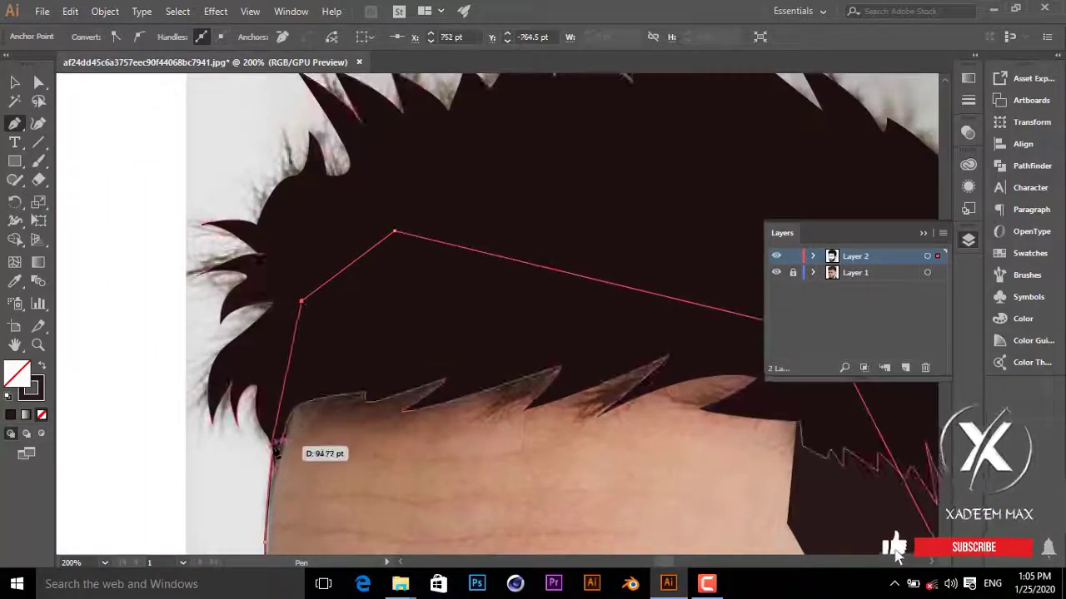
click(272, 450)
key(ctrl+minus)
key(ctrl+minus)
key(ctrl+minus)
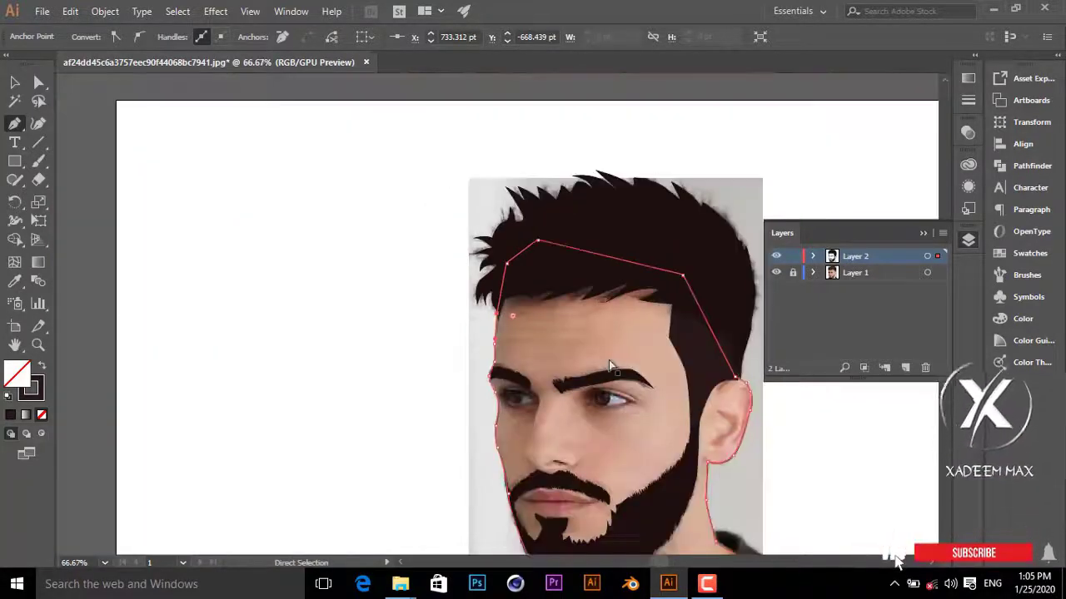
Step: Hide the reference photo layer and select the face outline
click(776, 273)
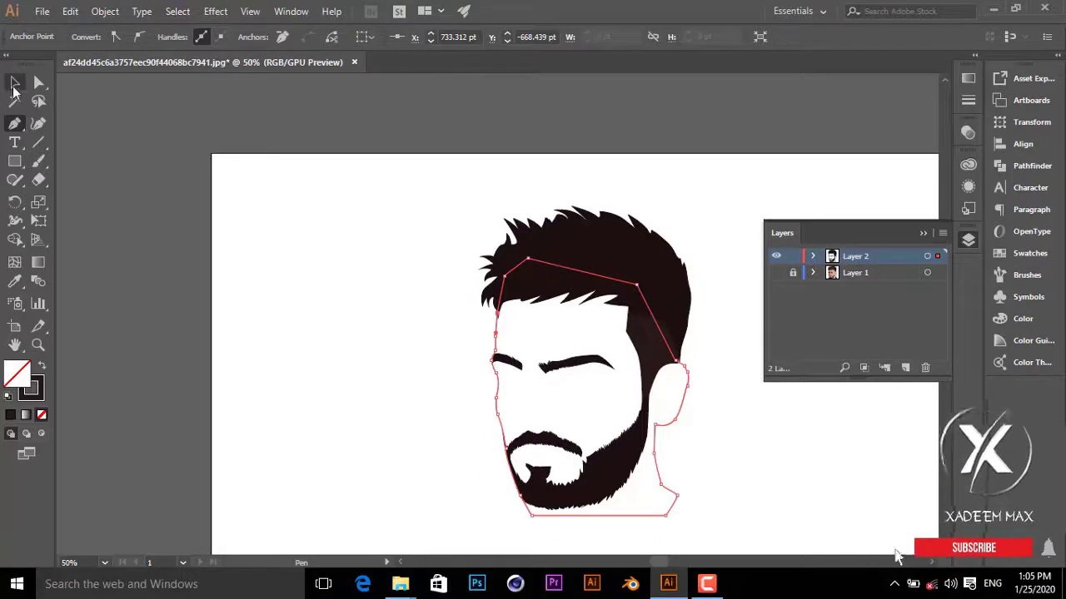
key(v)
click(321, 266)
scroll(687, 410, down, 2)
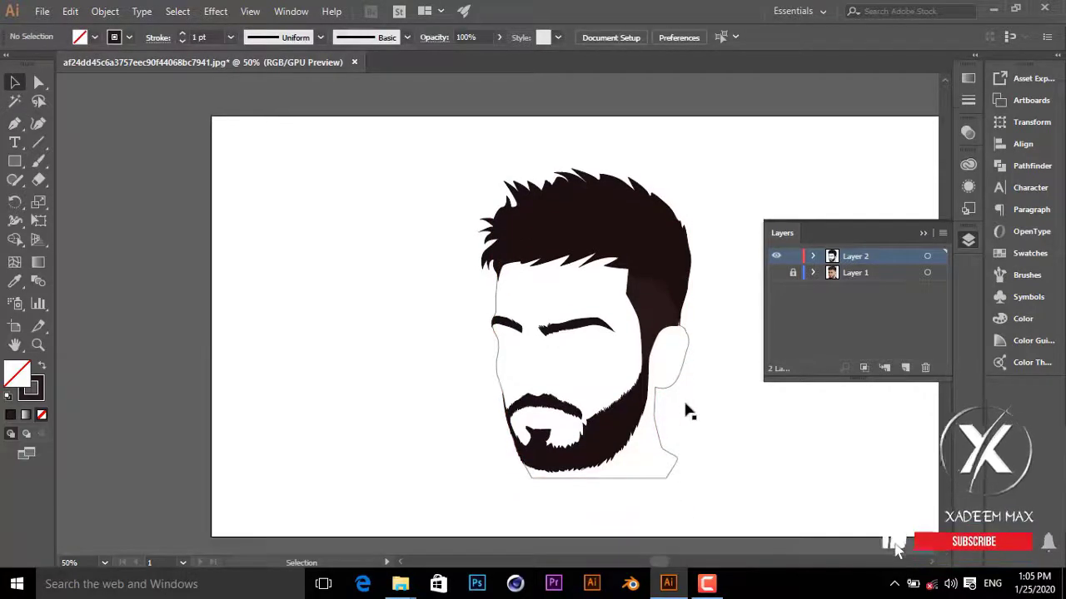
scroll(688, 410, up, 1)
scroll(688, 410, up, 1)
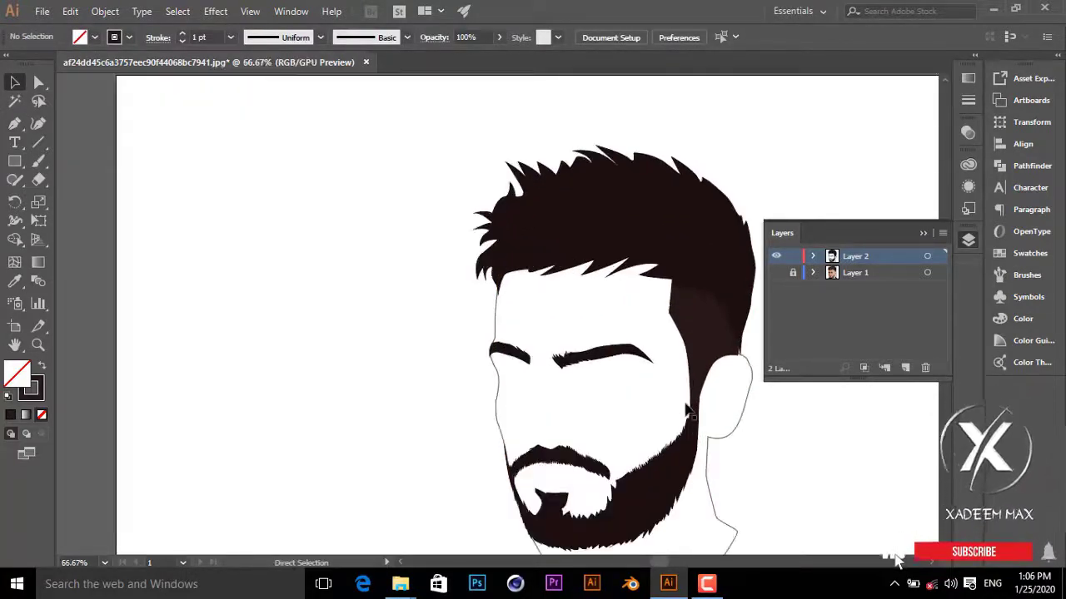
scroll(457, 333, up, 2)
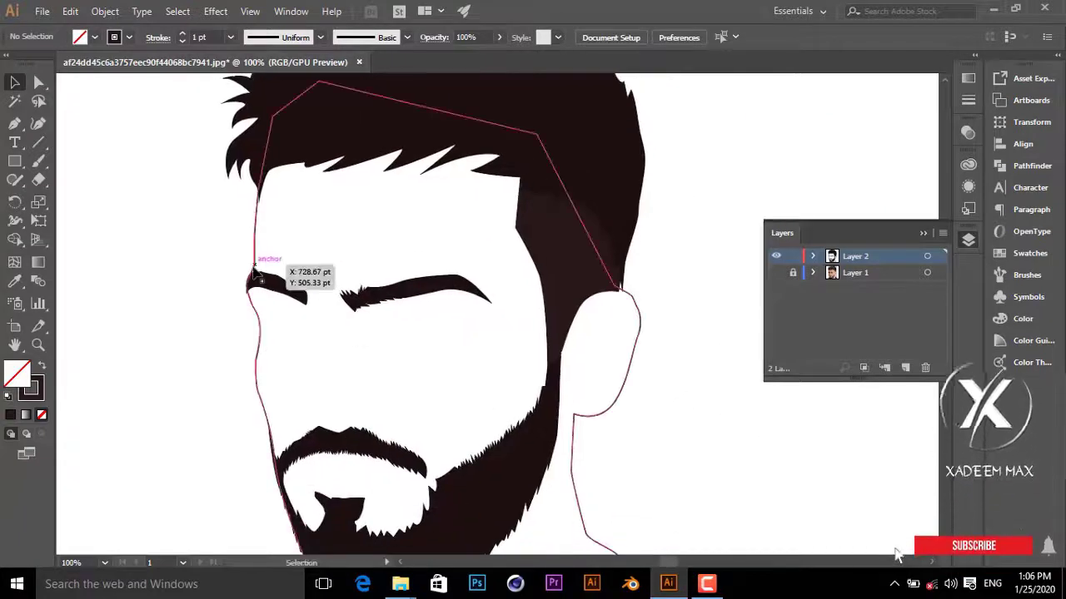
click(259, 329)
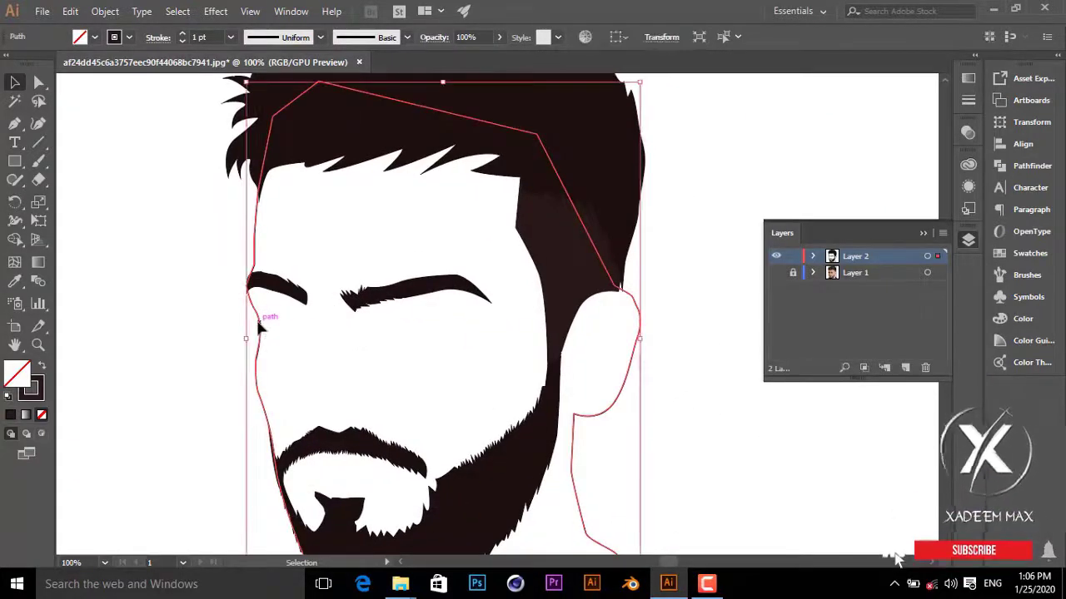
Step: Open the Skintones swatch library and fill the face with a tan swatch
click(33, 390)
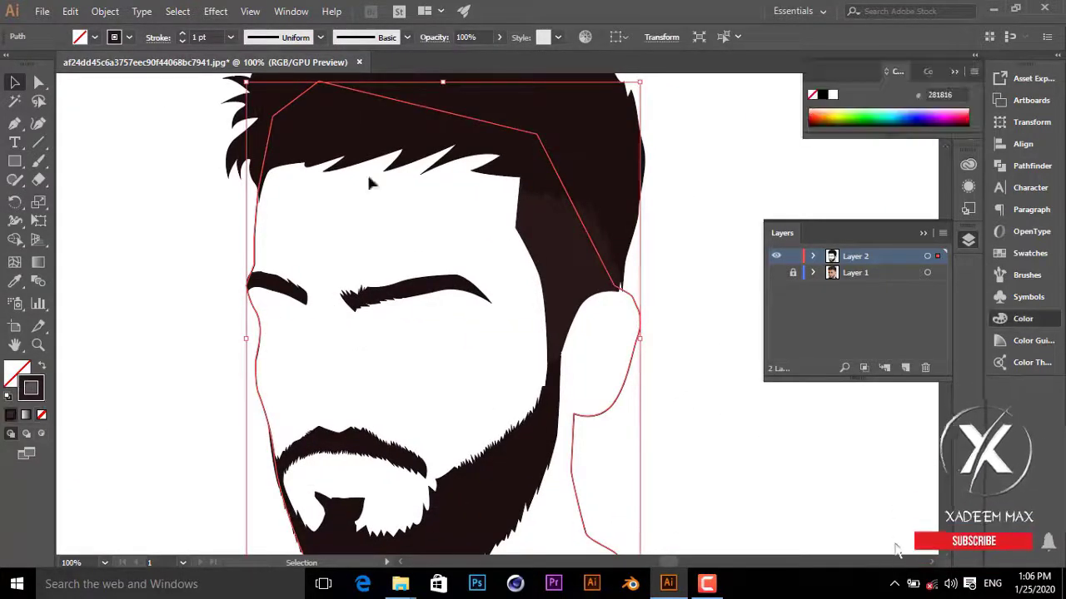
click(93, 39)
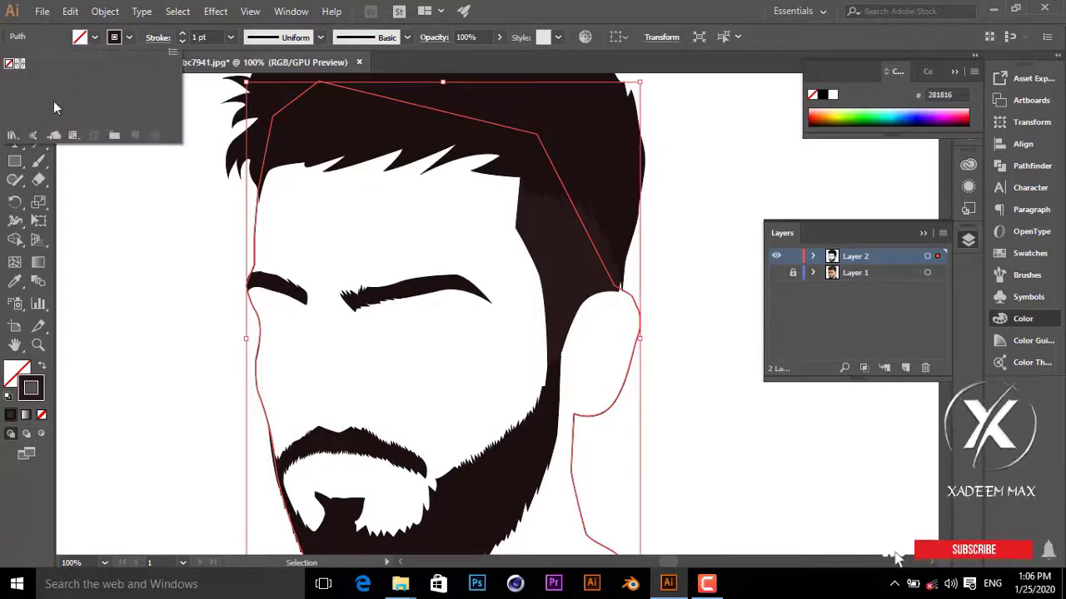
click(17, 137)
click(80, 439)
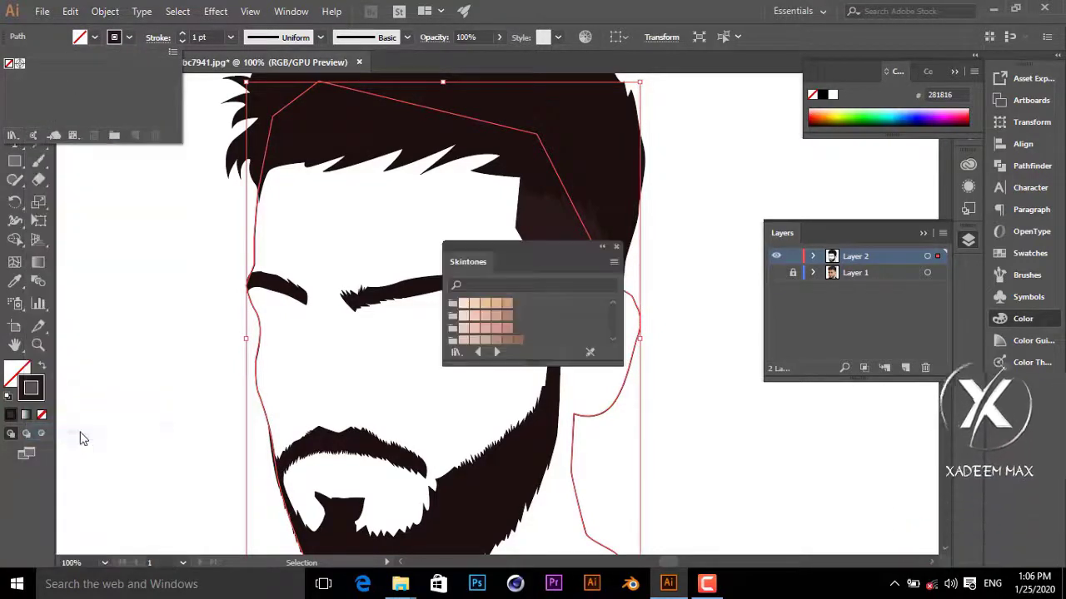
drag(531, 249, 713, 261)
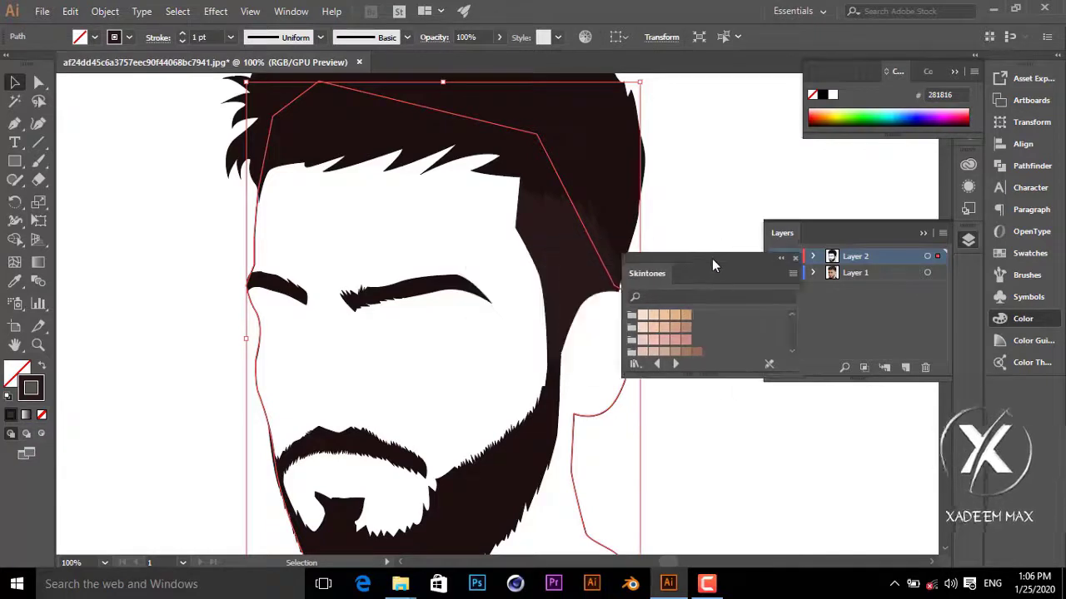
click(689, 315)
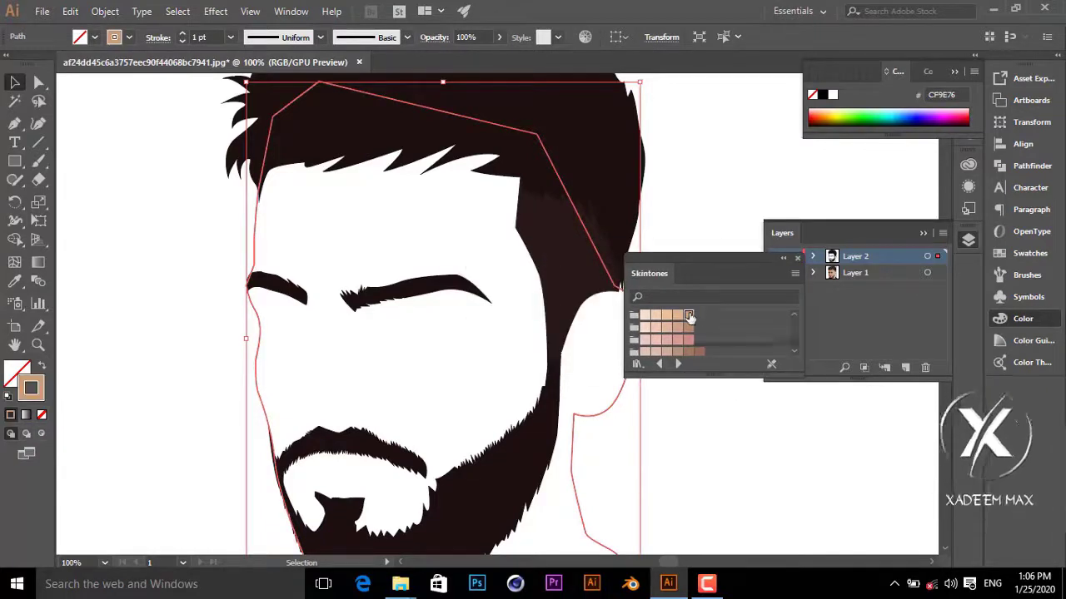
click(39, 367)
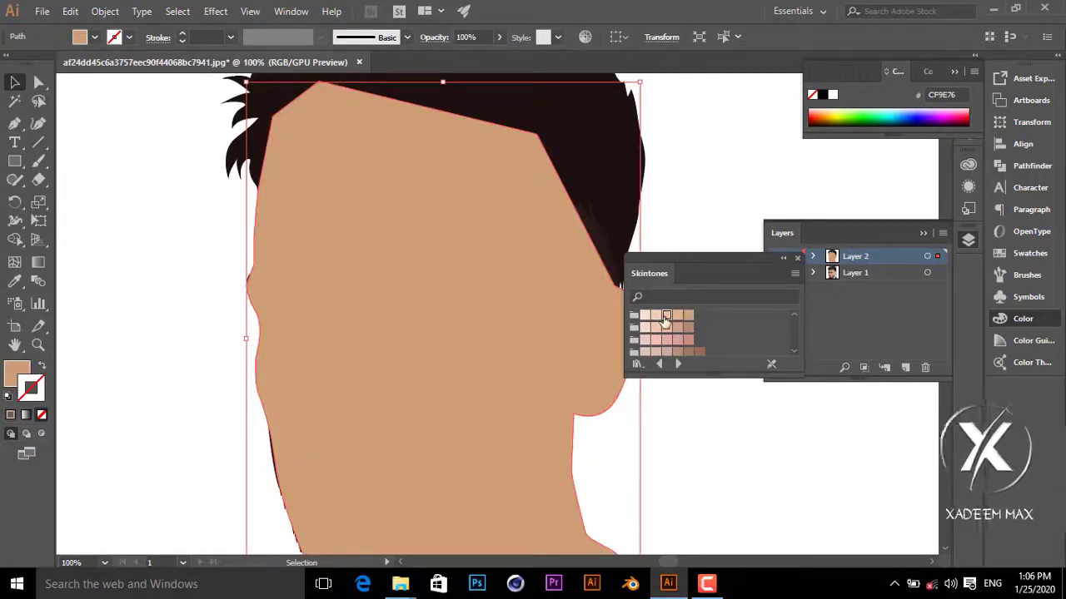
Step: Change the face fill to a lighter peach skin tone, F0D0B4, and deselect
click(666, 316)
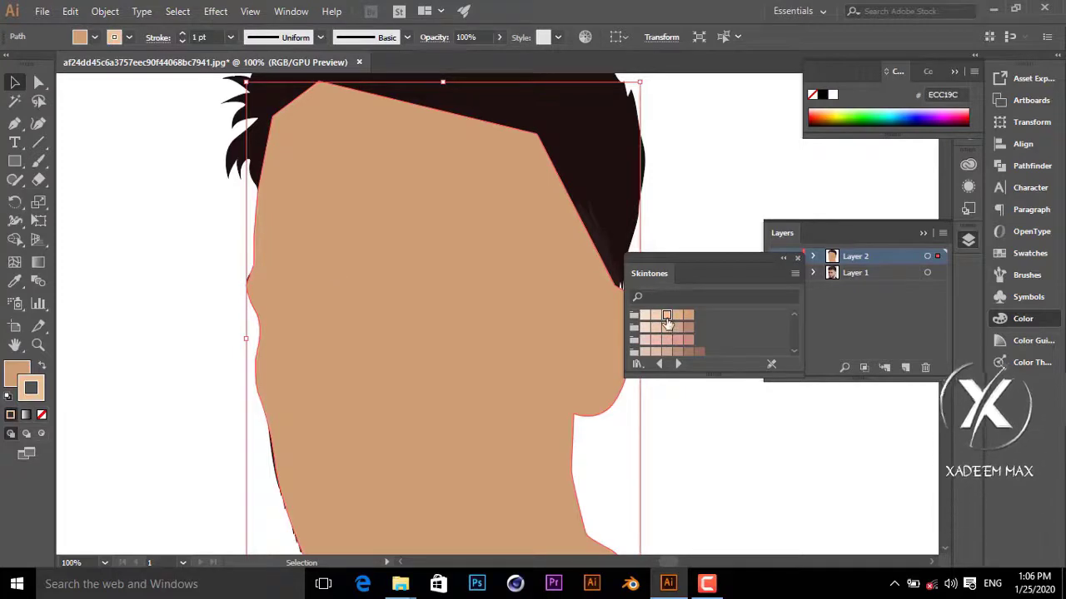
click(655, 314)
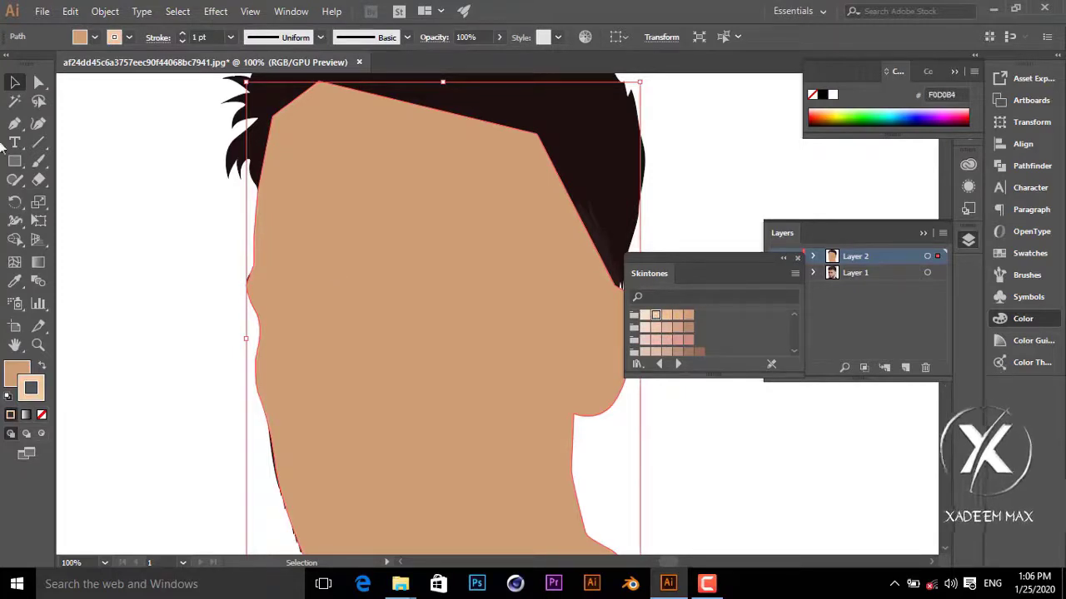
click(40, 368)
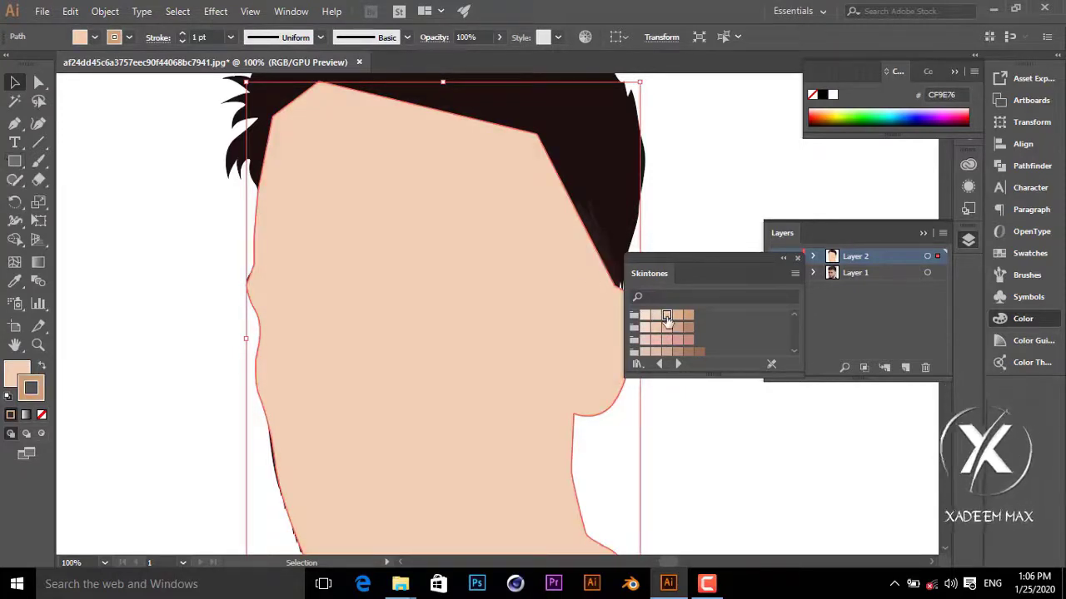
key(ctrl+z)
click(114, 133)
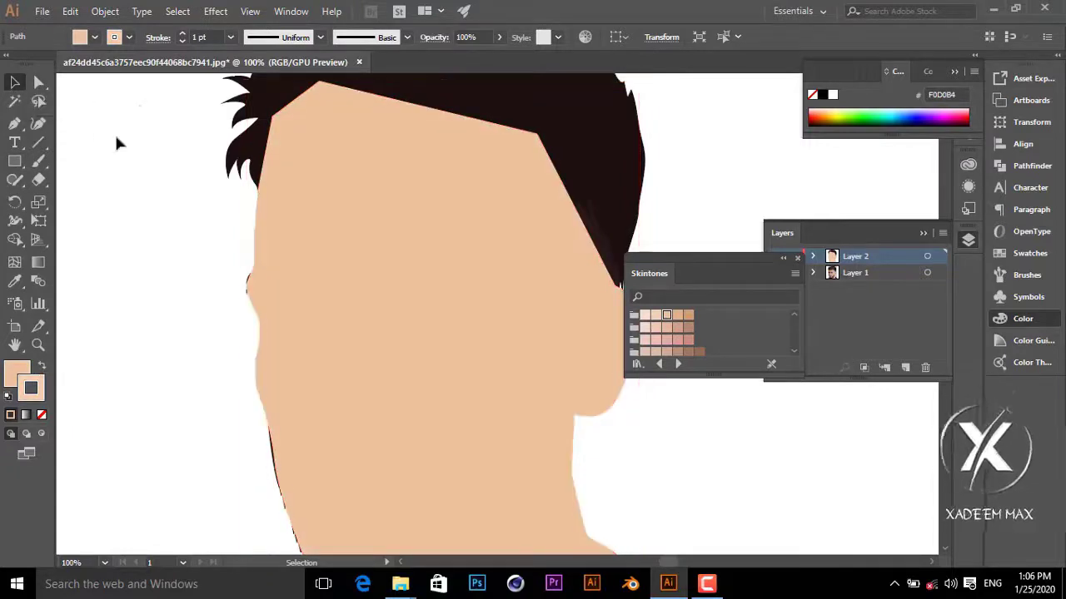
Step: Send the peach face shape to the back, collapse the Skintones panel, and zoom out
right_click(389, 279)
mouse_move(433, 488)
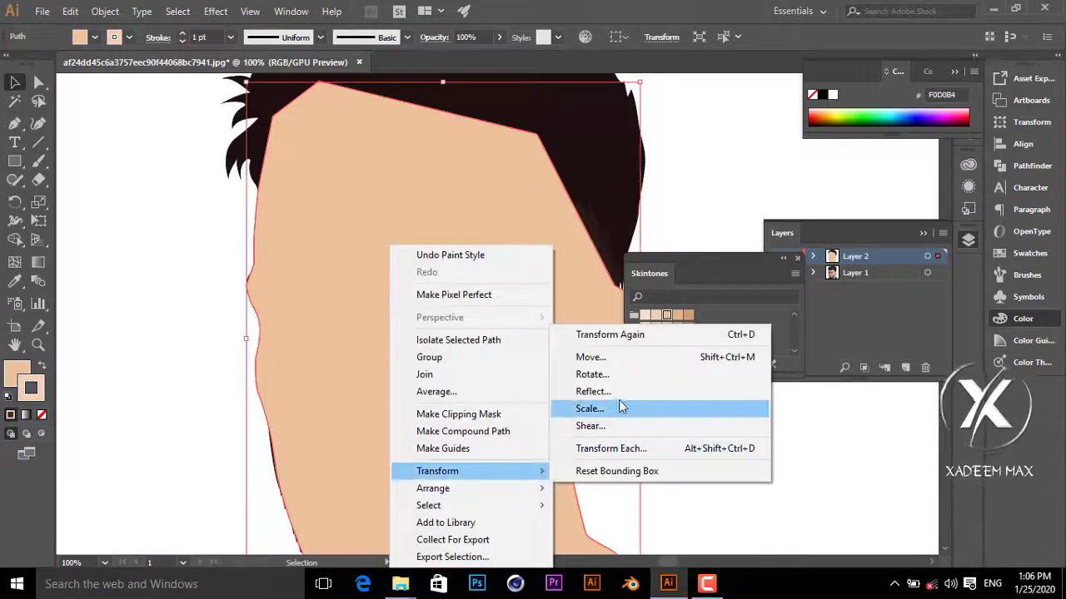
click(634, 537)
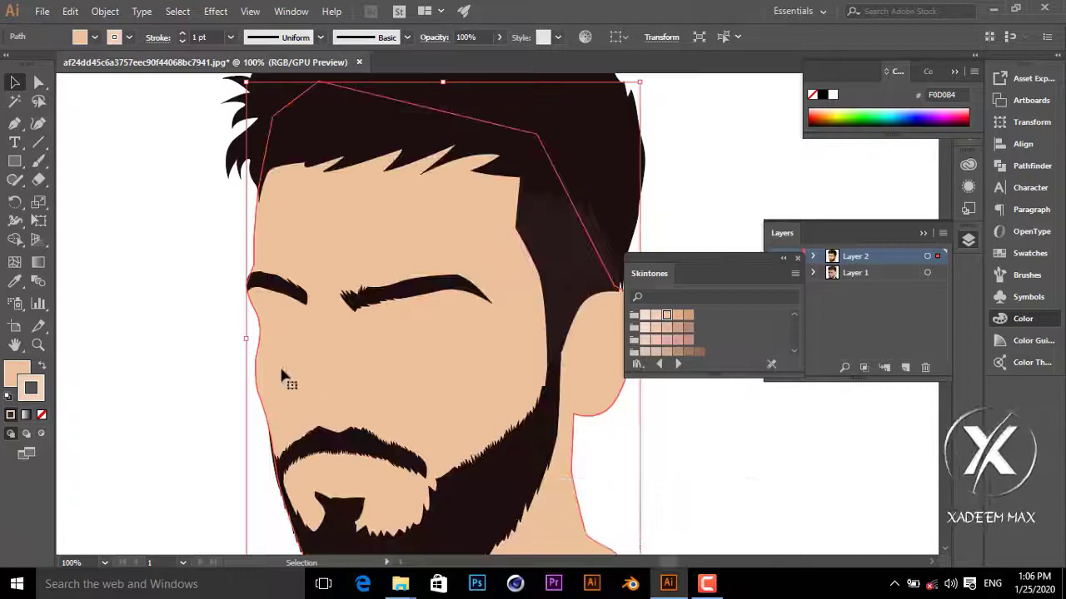
click(191, 323)
click(782, 259)
scroll(720, 386, down, 3)
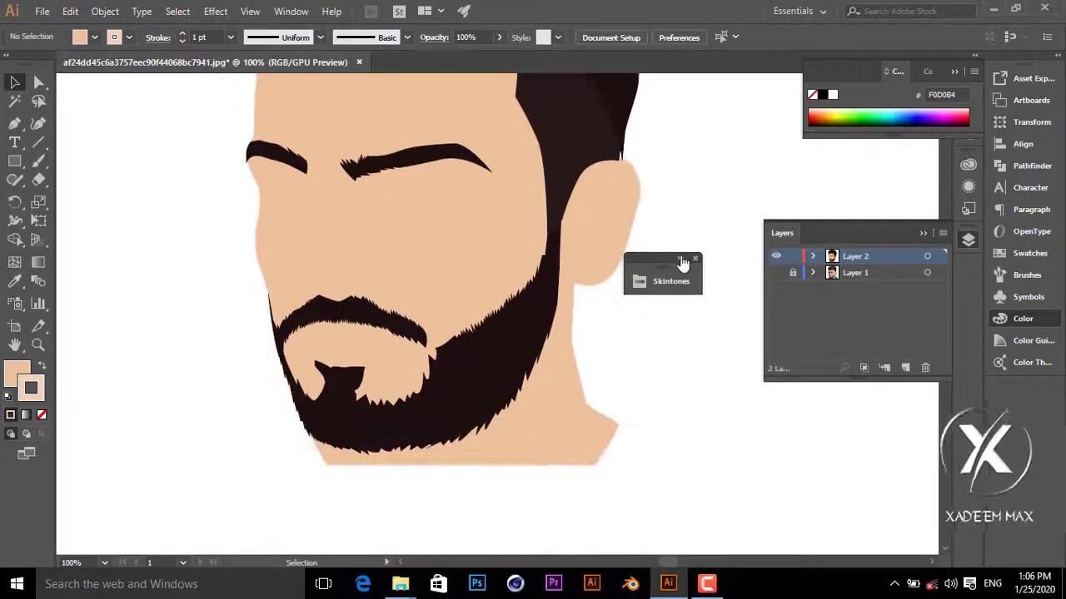
drag(665, 260, 830, 164)
scroll(736, 381, up, 1)
scroll(735, 382, up, 2)
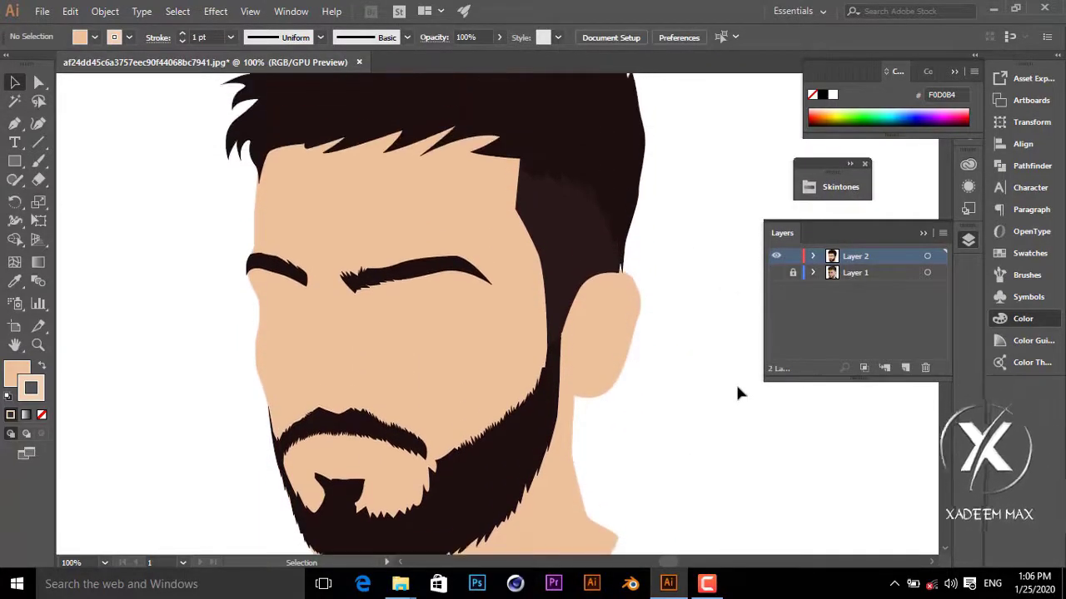
scroll(720, 398, up, 1)
key(ctrl+minus)
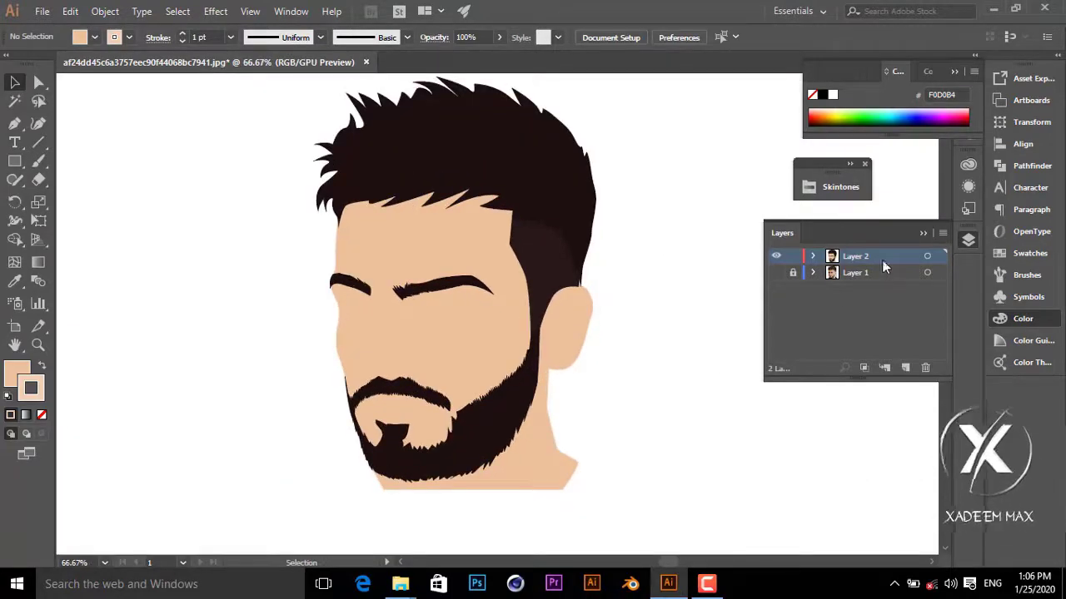
click(922, 232)
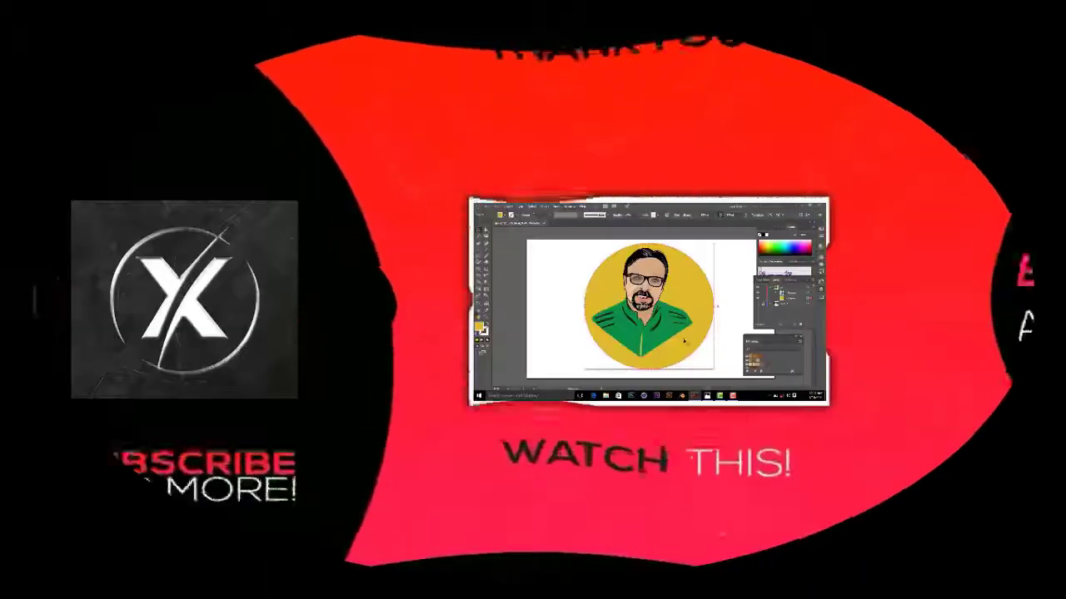